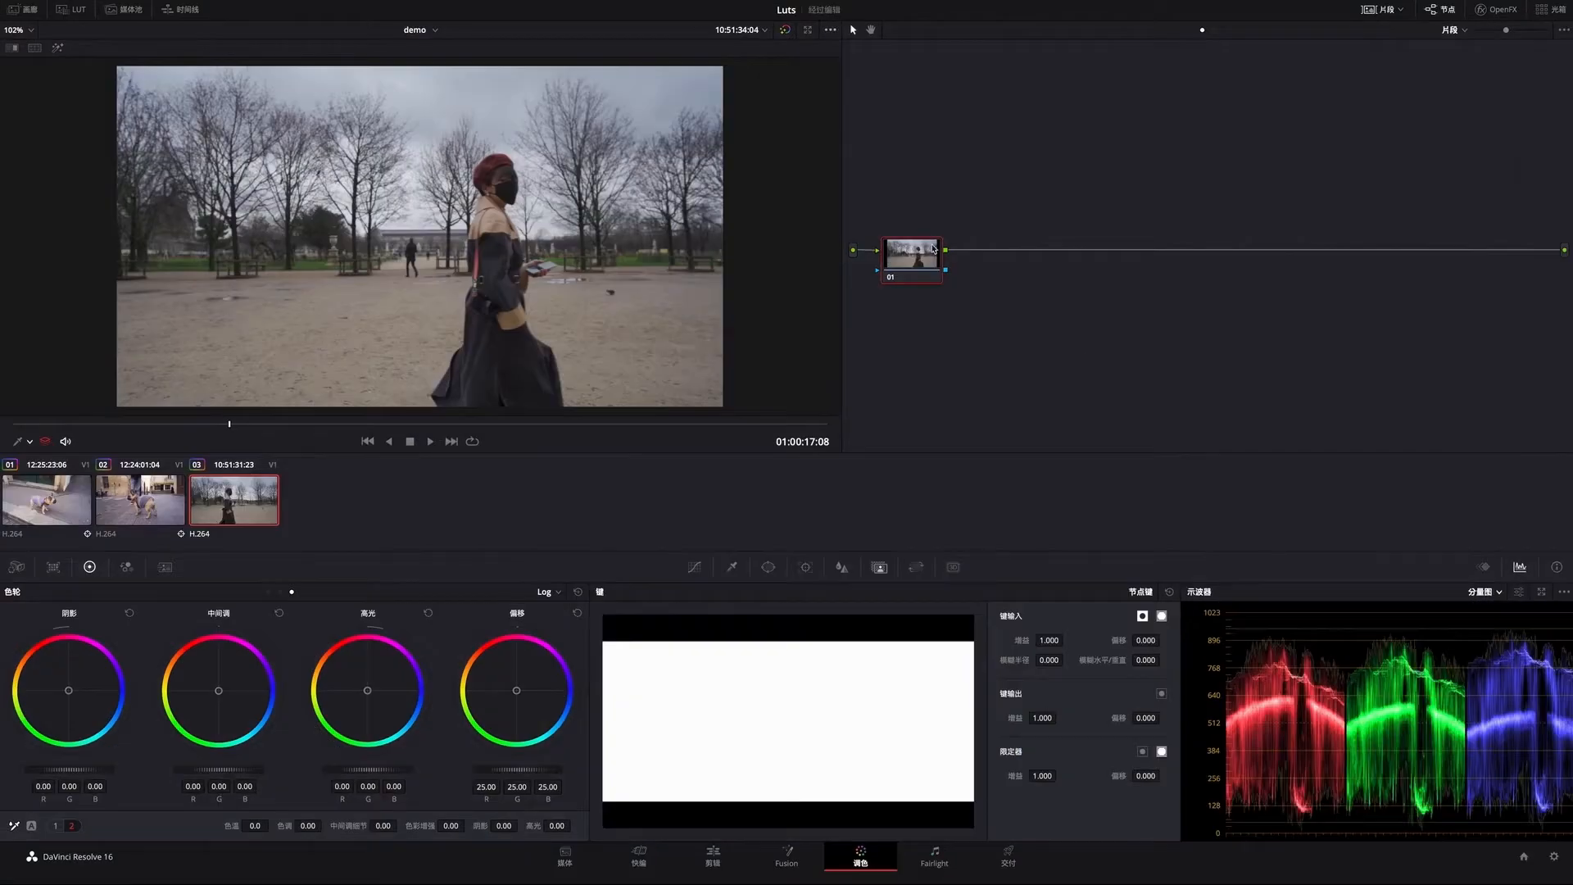
Add three serial nodes after node 01 on the park clip, making a chain of four nodes.
right_click(924, 262)
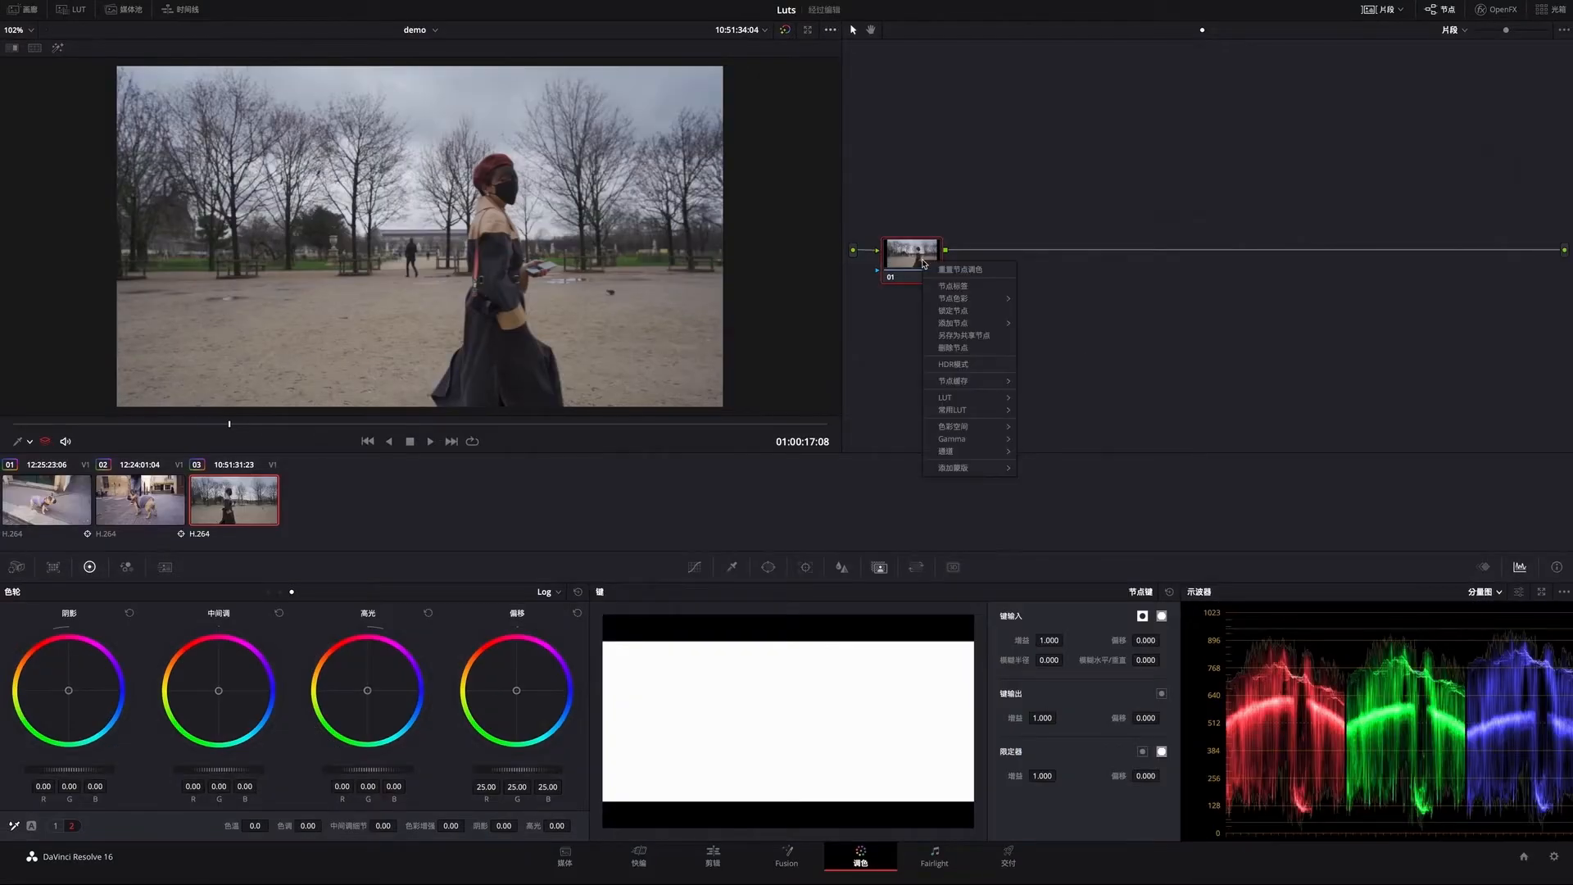
mouse_move(977, 328)
click(1053, 326)
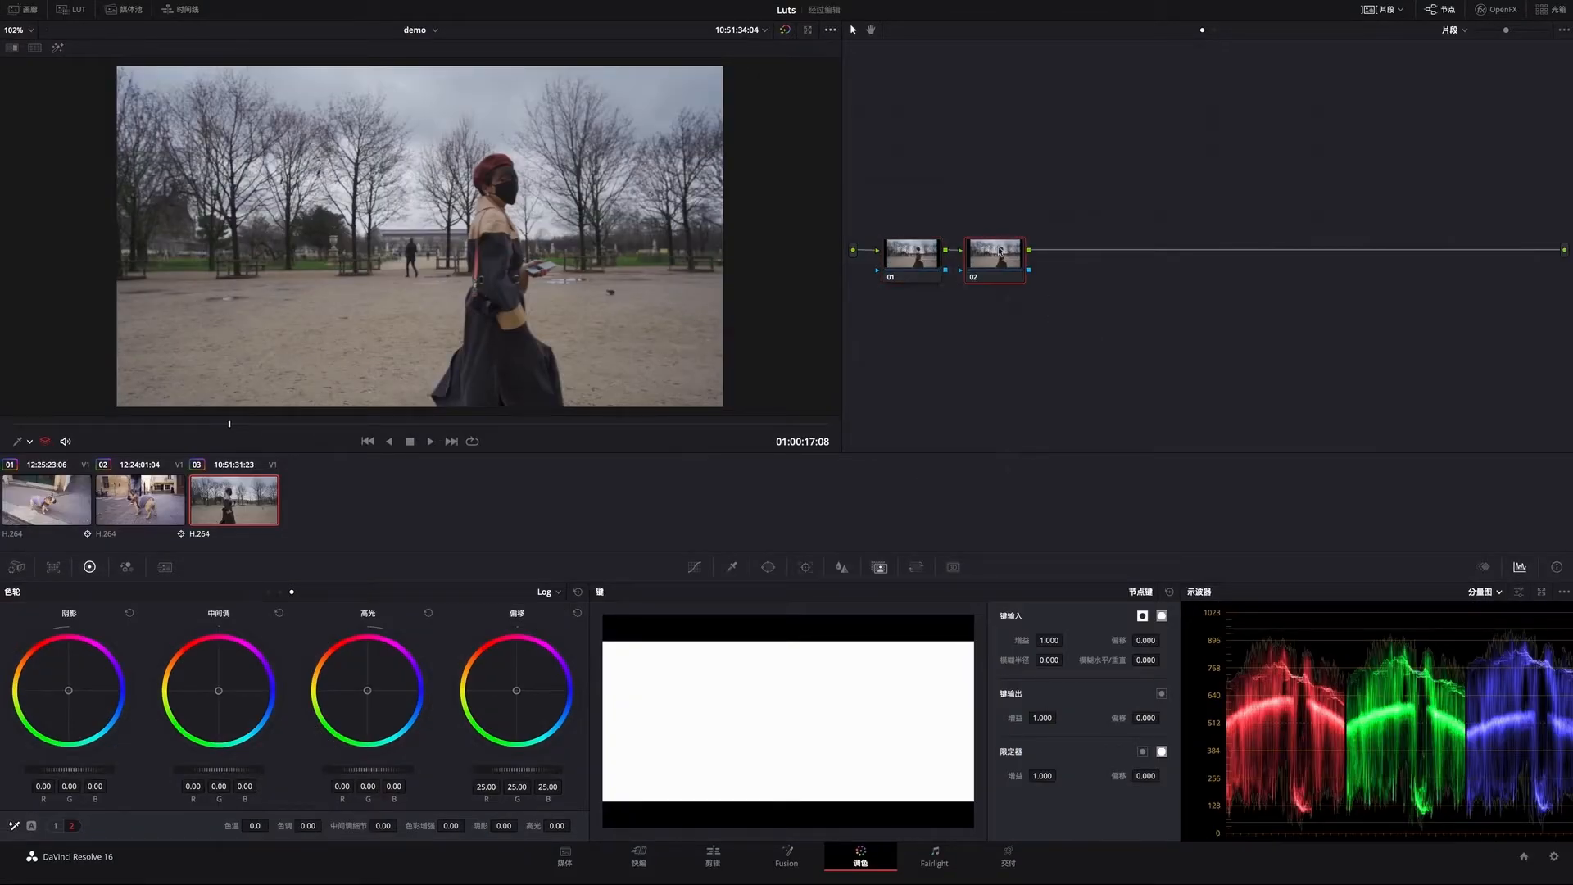
right_click(994, 247)
mouse_move(1076, 311)
click(1123, 311)
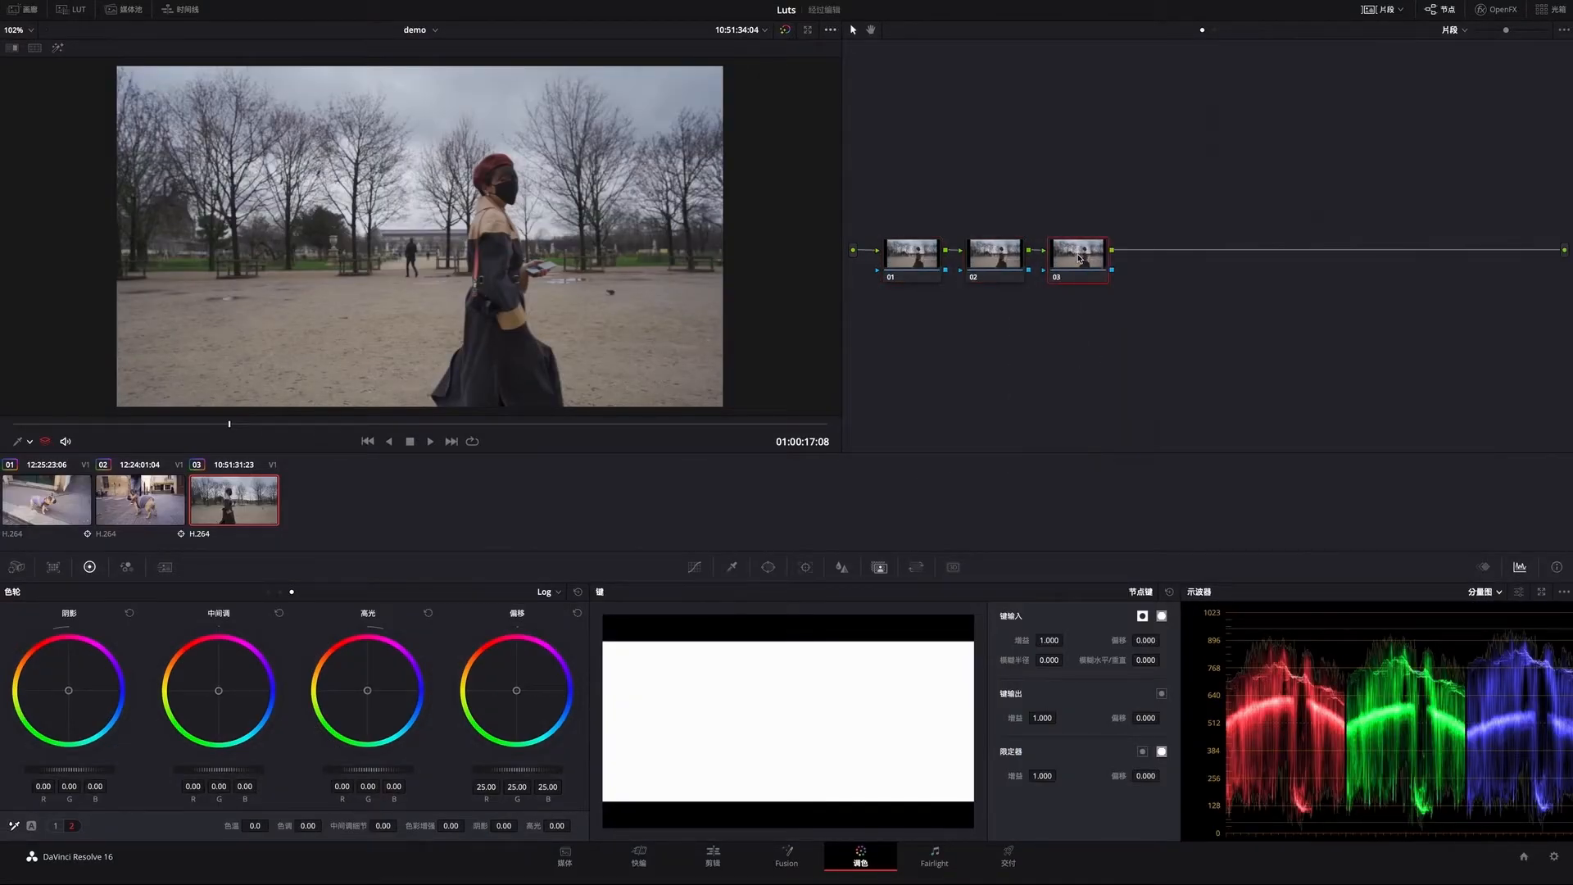
right_click(1079, 255)
mouse_move(1147, 318)
click(1197, 323)
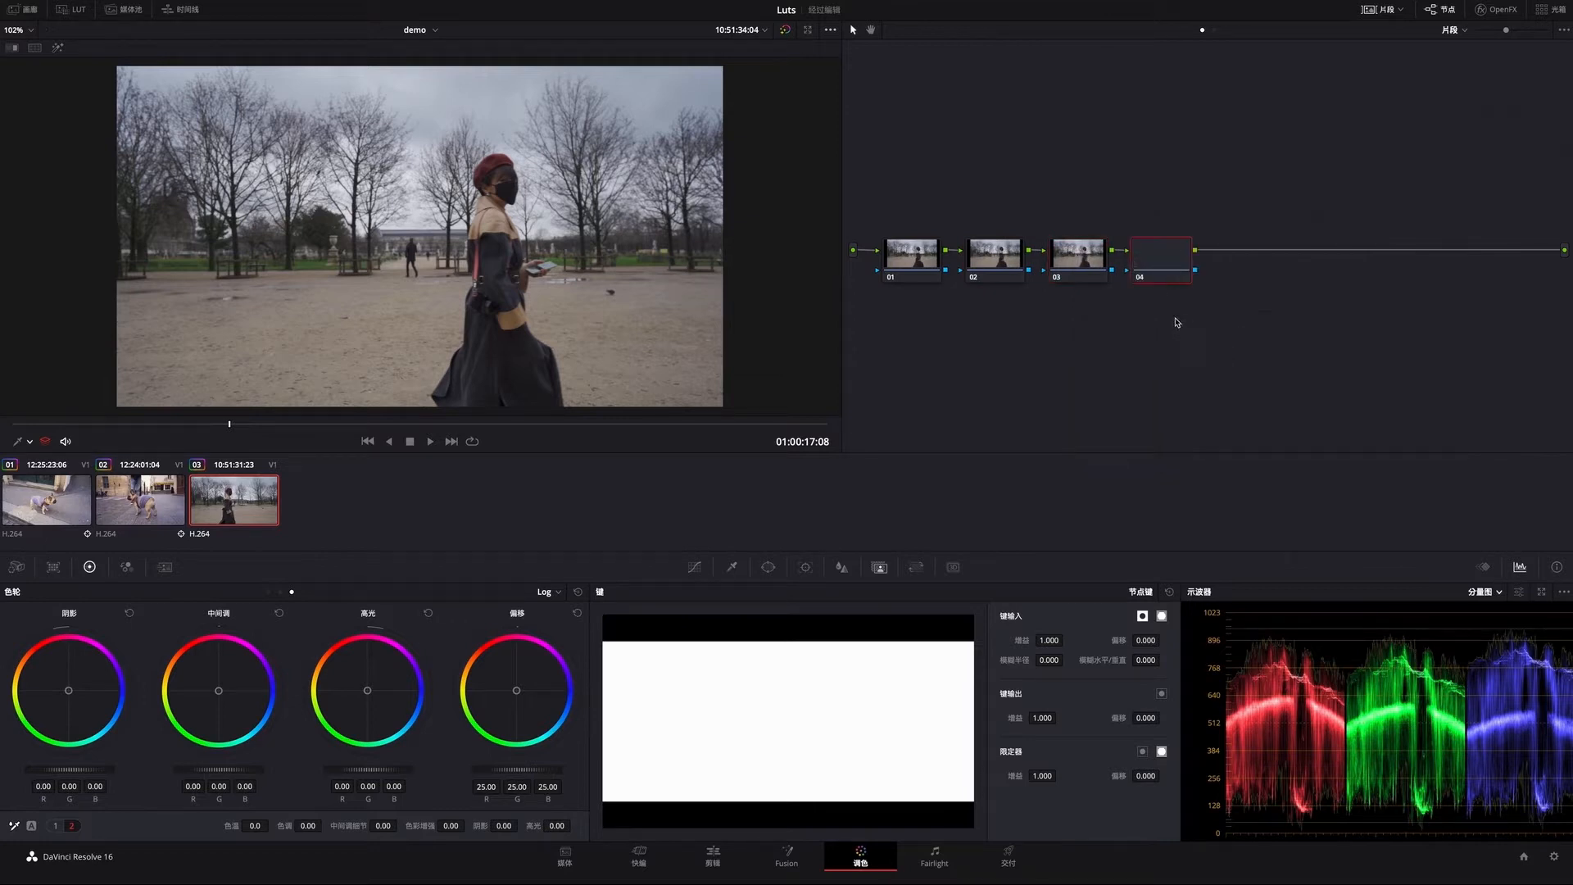
Label node 01 as Org and node 02 as Exp.
right_click(899, 263)
click(935, 293)
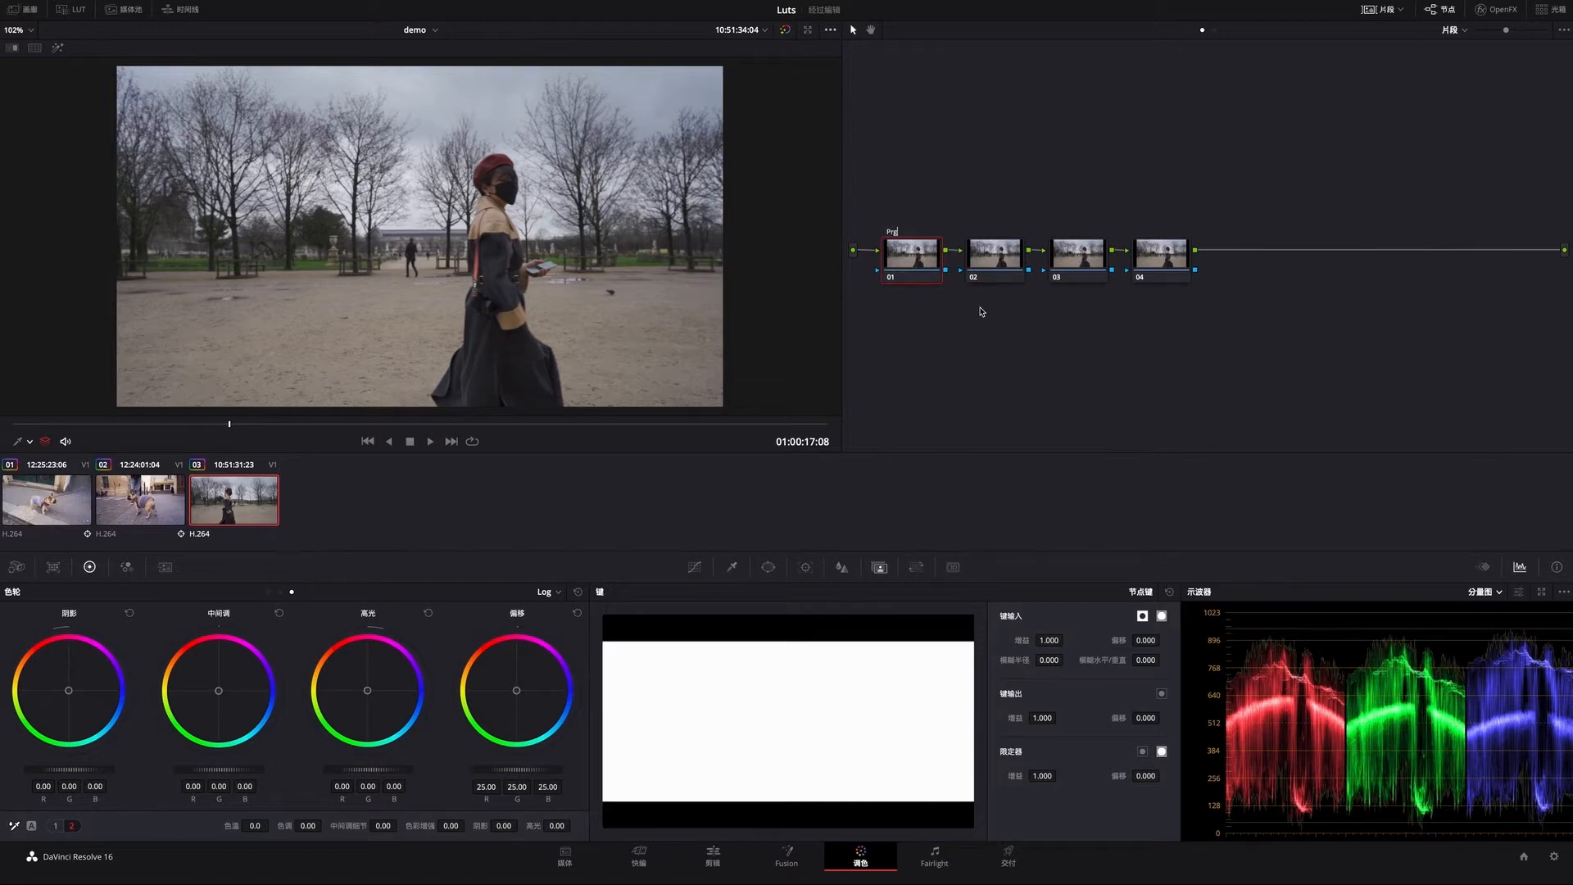
text(Org)
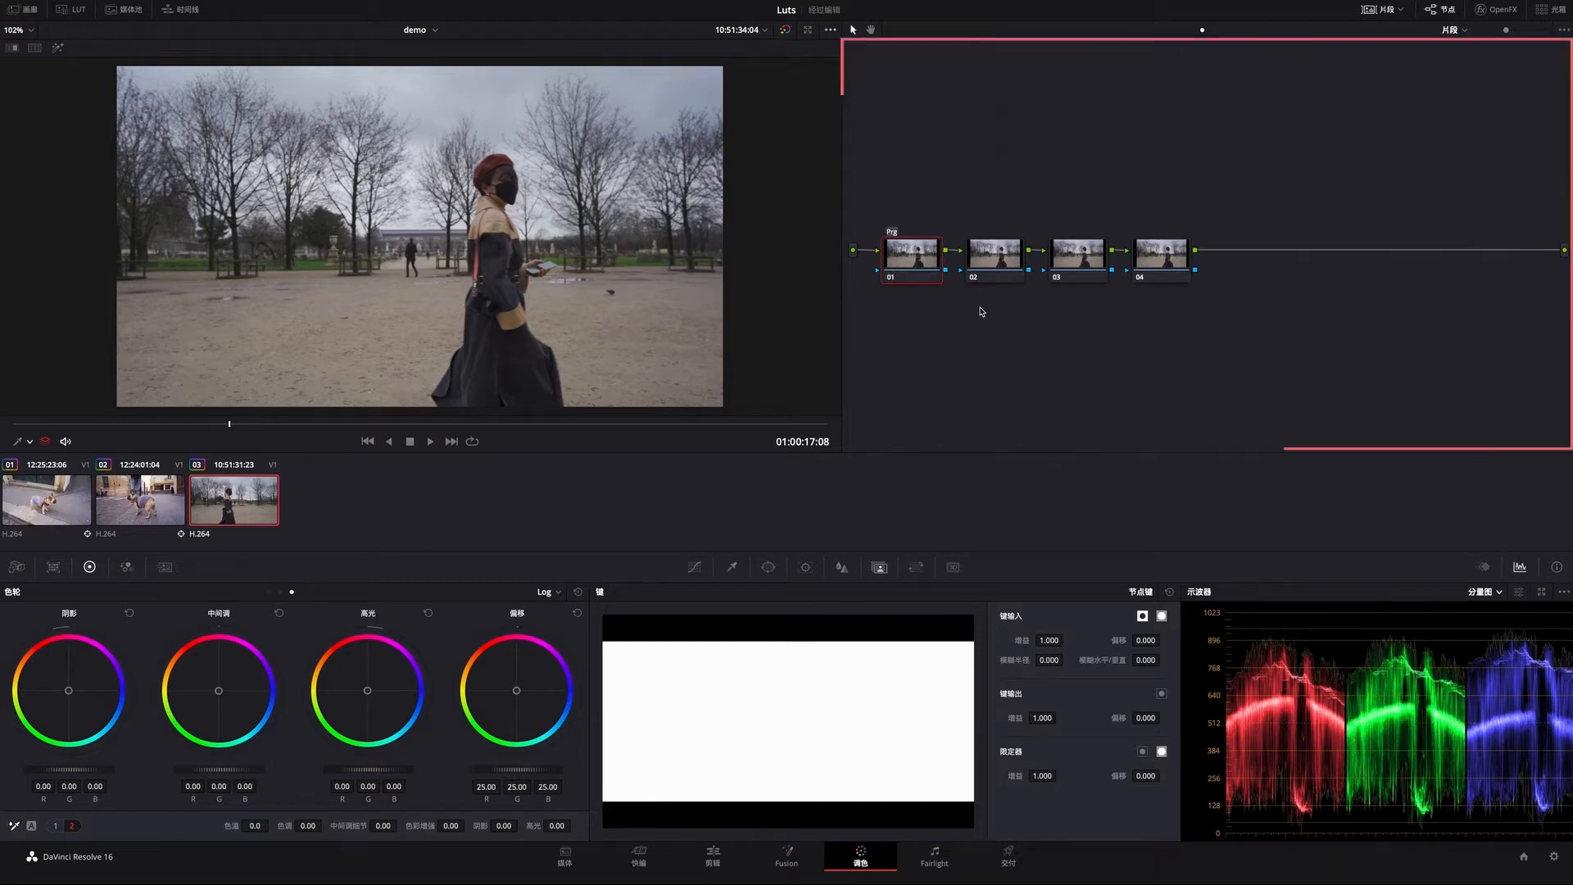
key(Return)
right_click(989, 272)
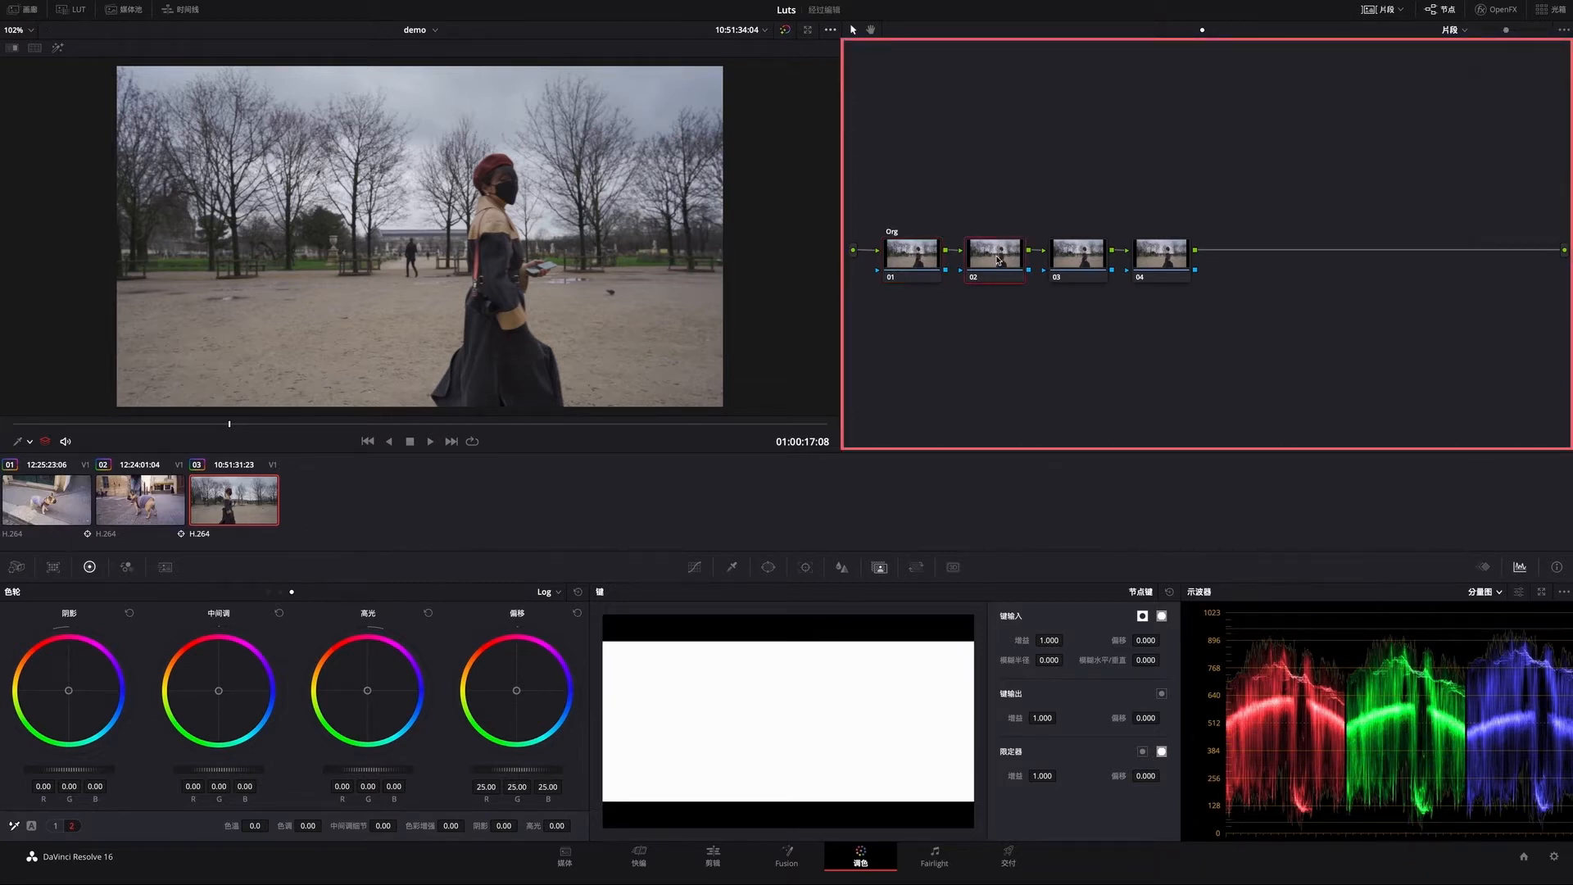
click(1031, 284)
text(Exp)
Label node 03 as Sat and node 04 as WD.
click(1078, 256)
right_click(1081, 256)
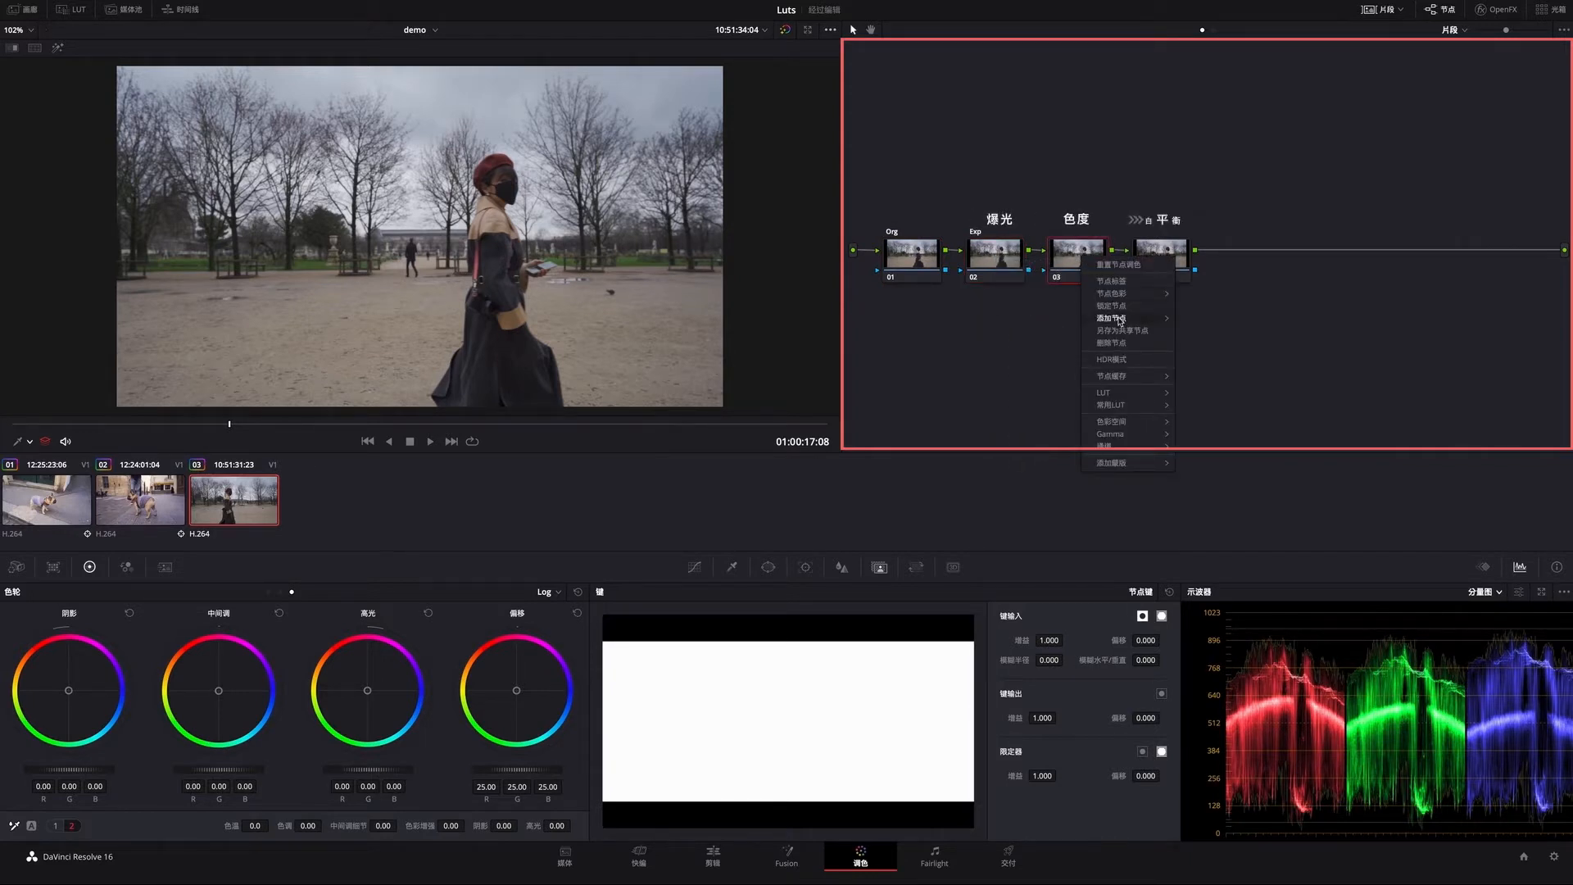
click(1125, 283)
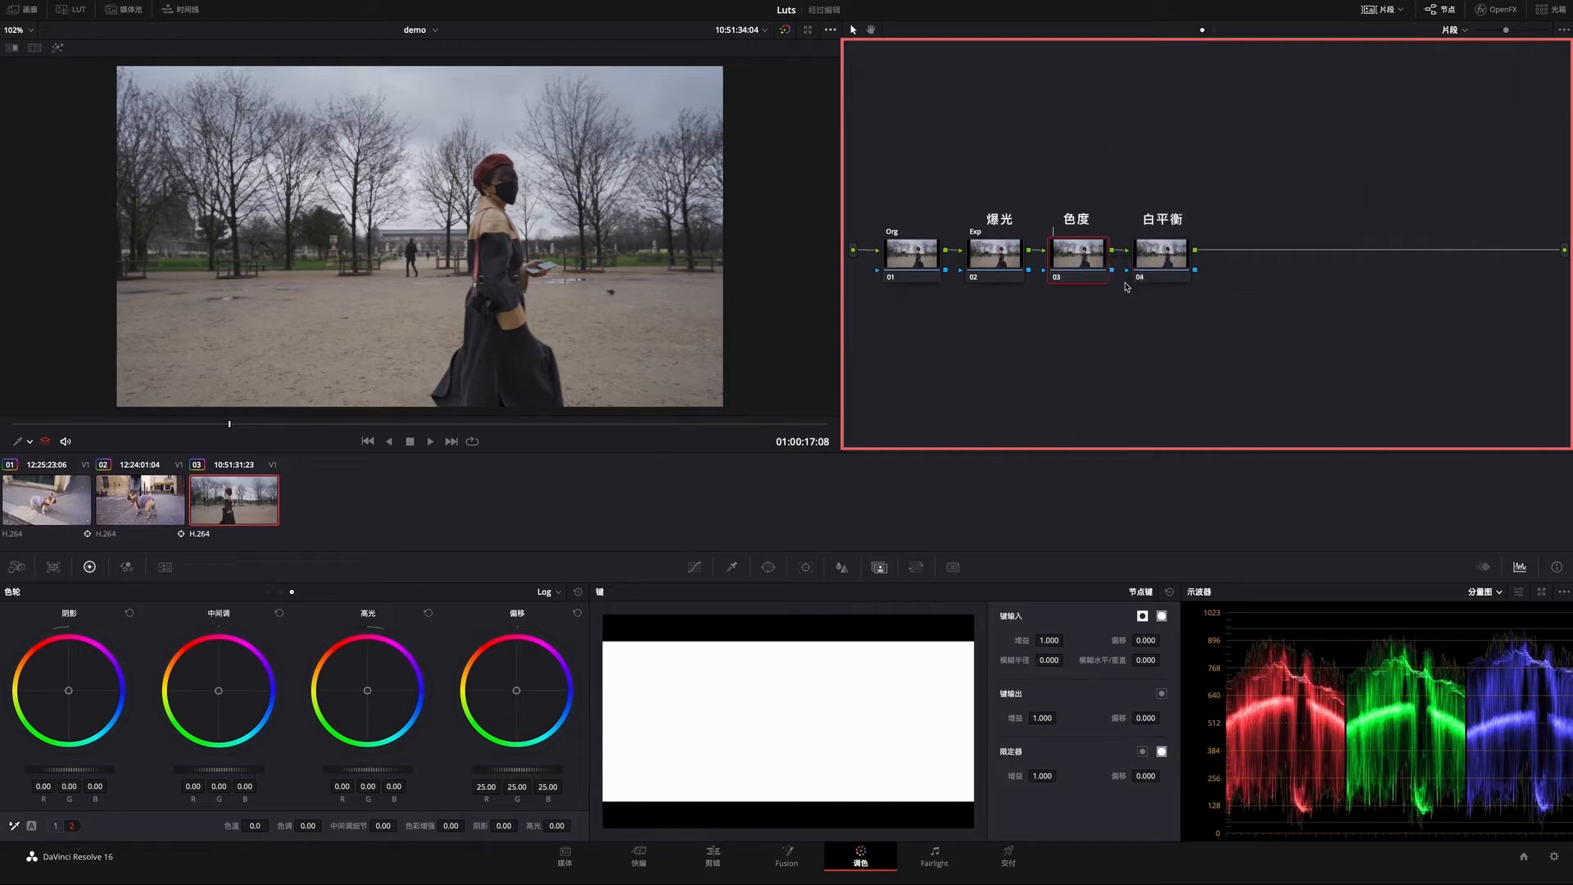
text(Sat)
click(1178, 267)
right_click(1172, 264)
click(1193, 288)
scroll(573, 203, up, 3)
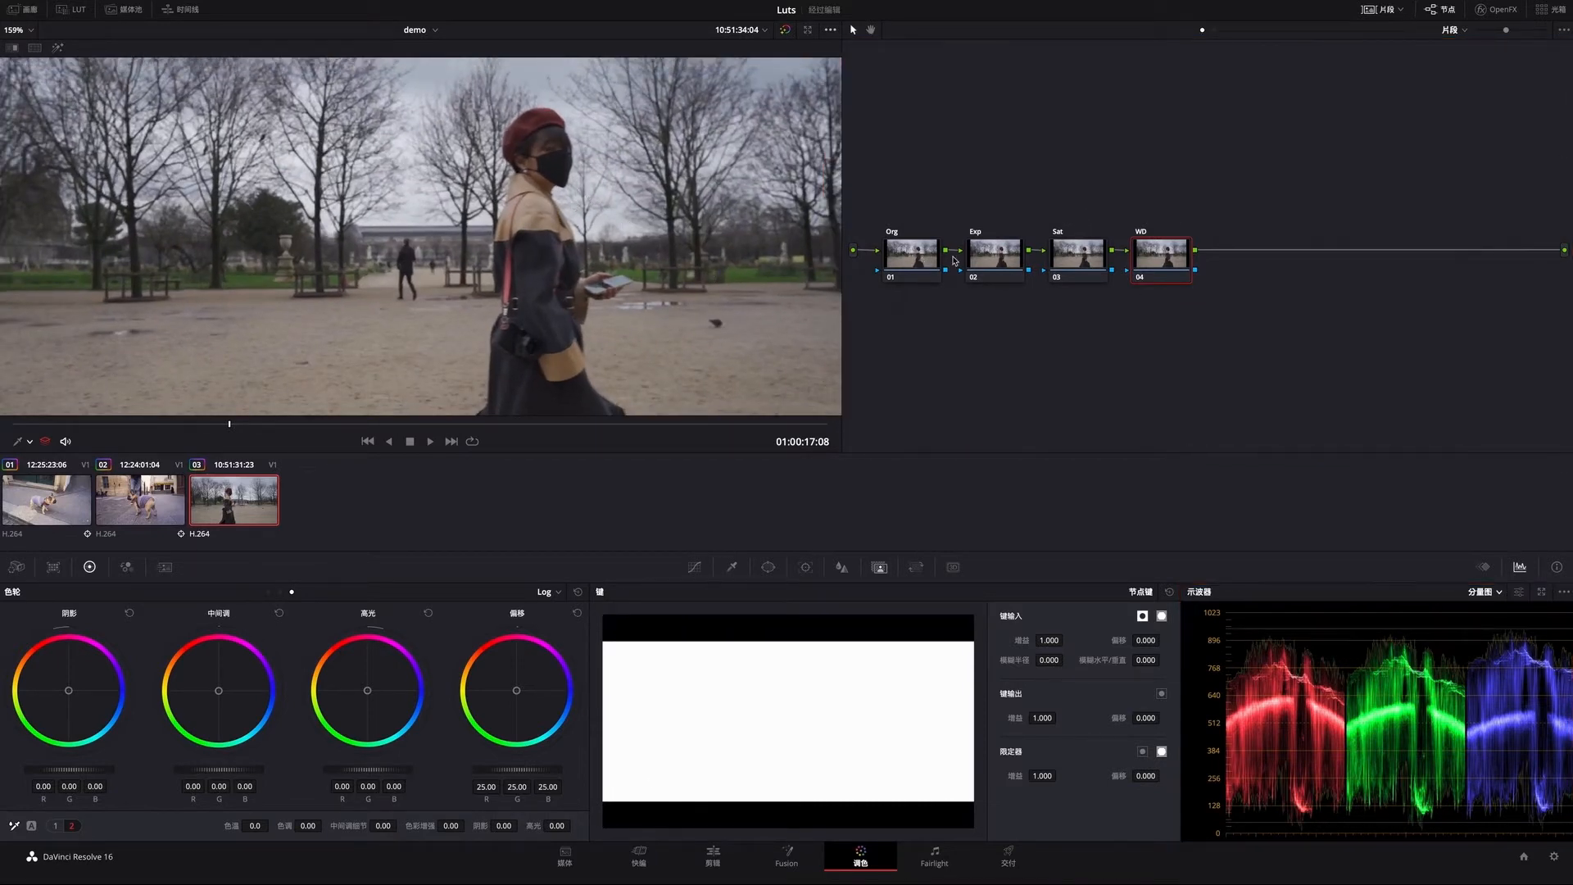
Select the Exp node, and switch the parade scope's reference levels off and on again.
click(993, 262)
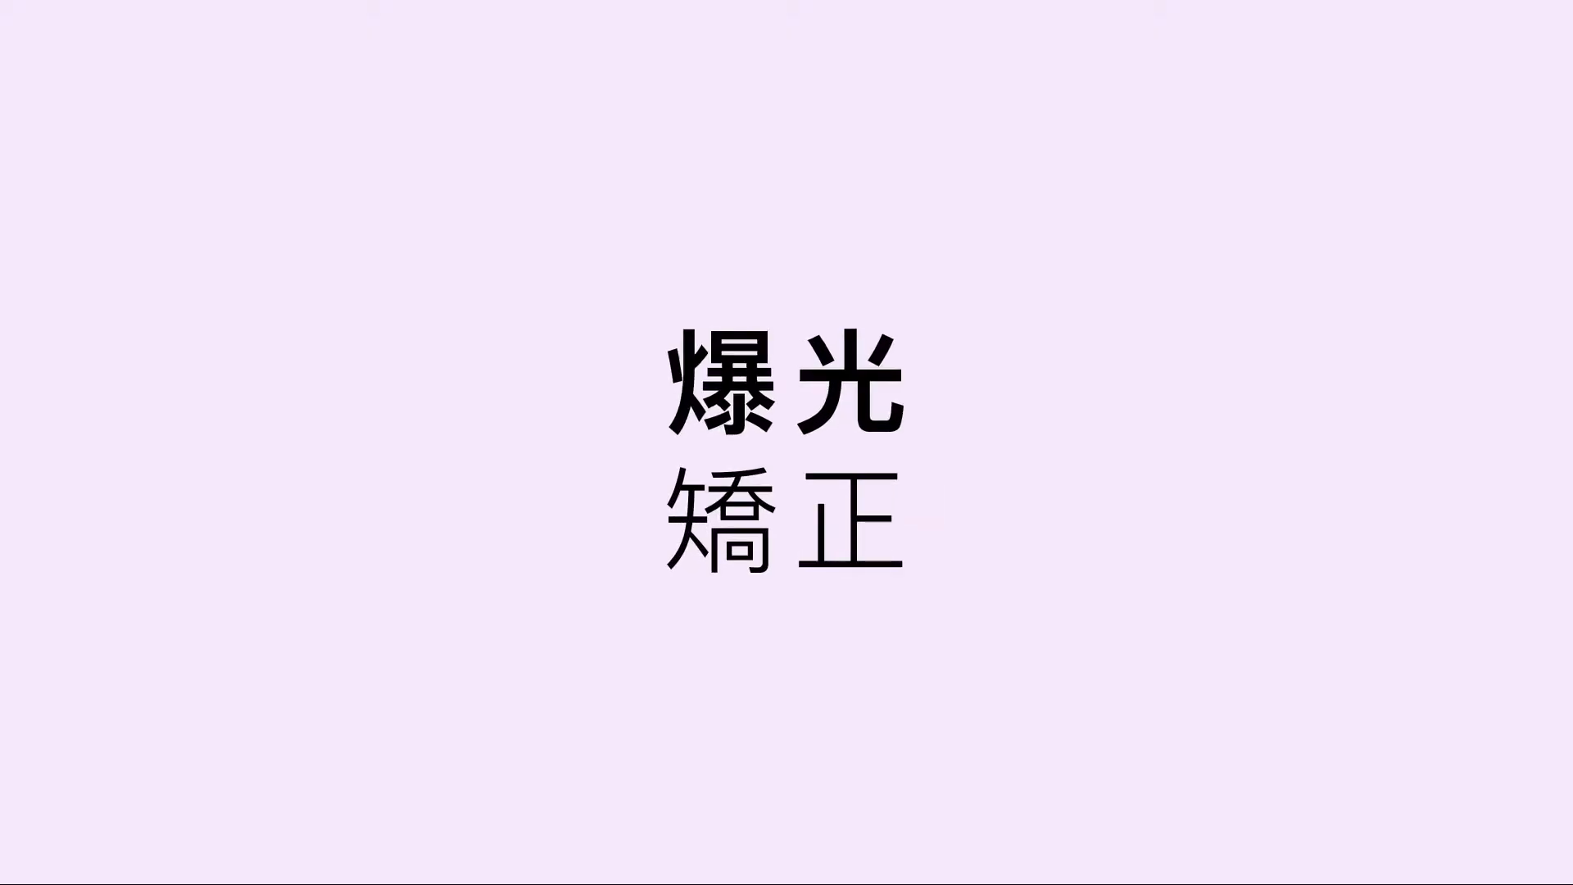
click(1520, 592)
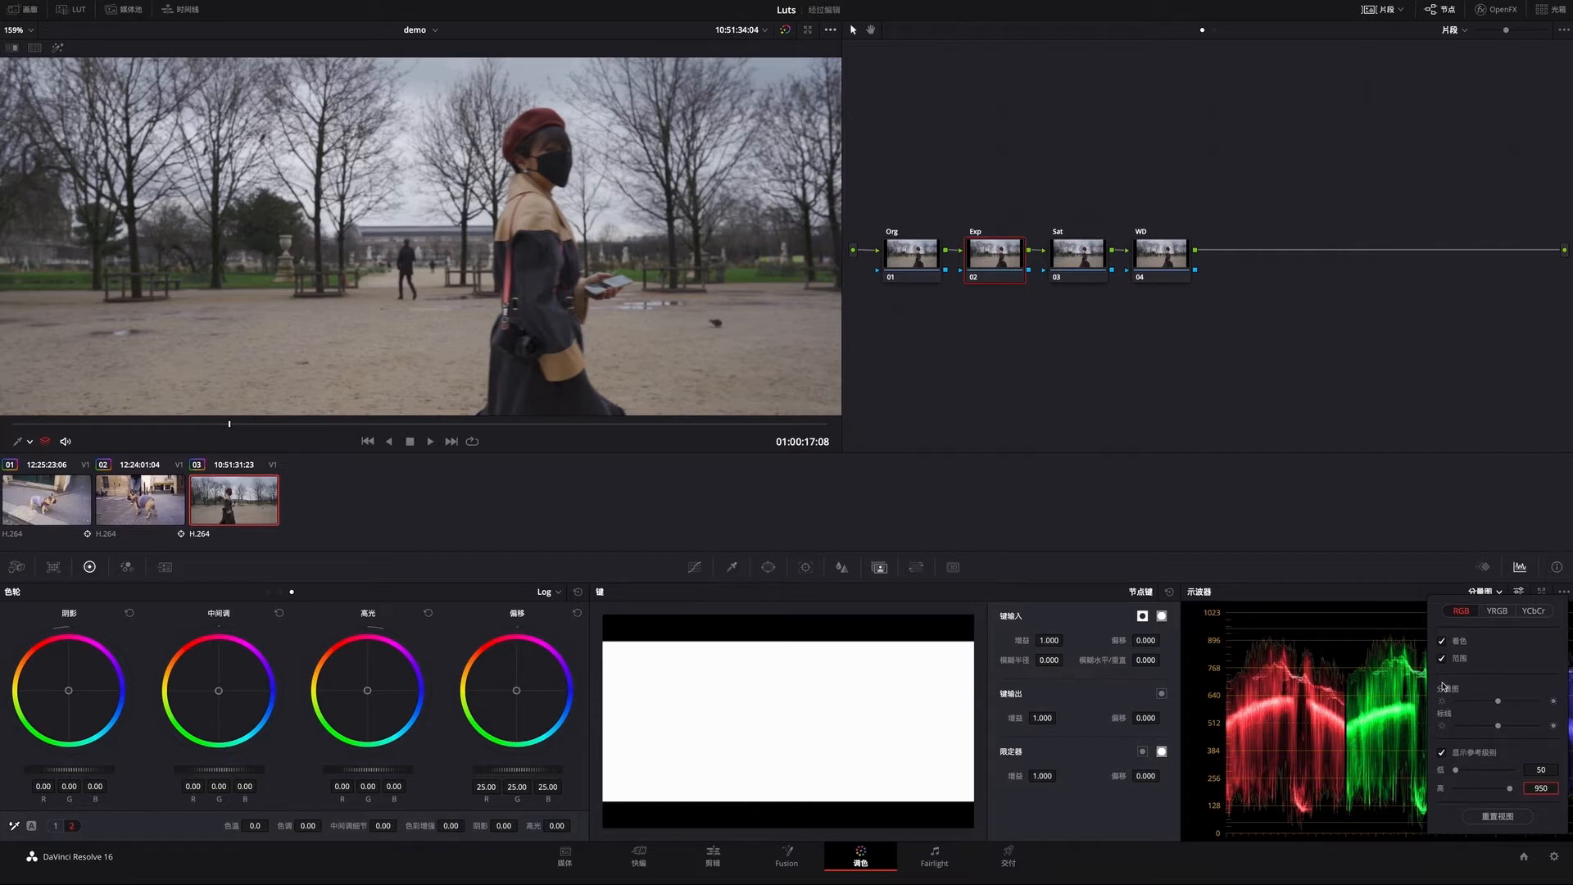
click(1441, 755)
click(1442, 752)
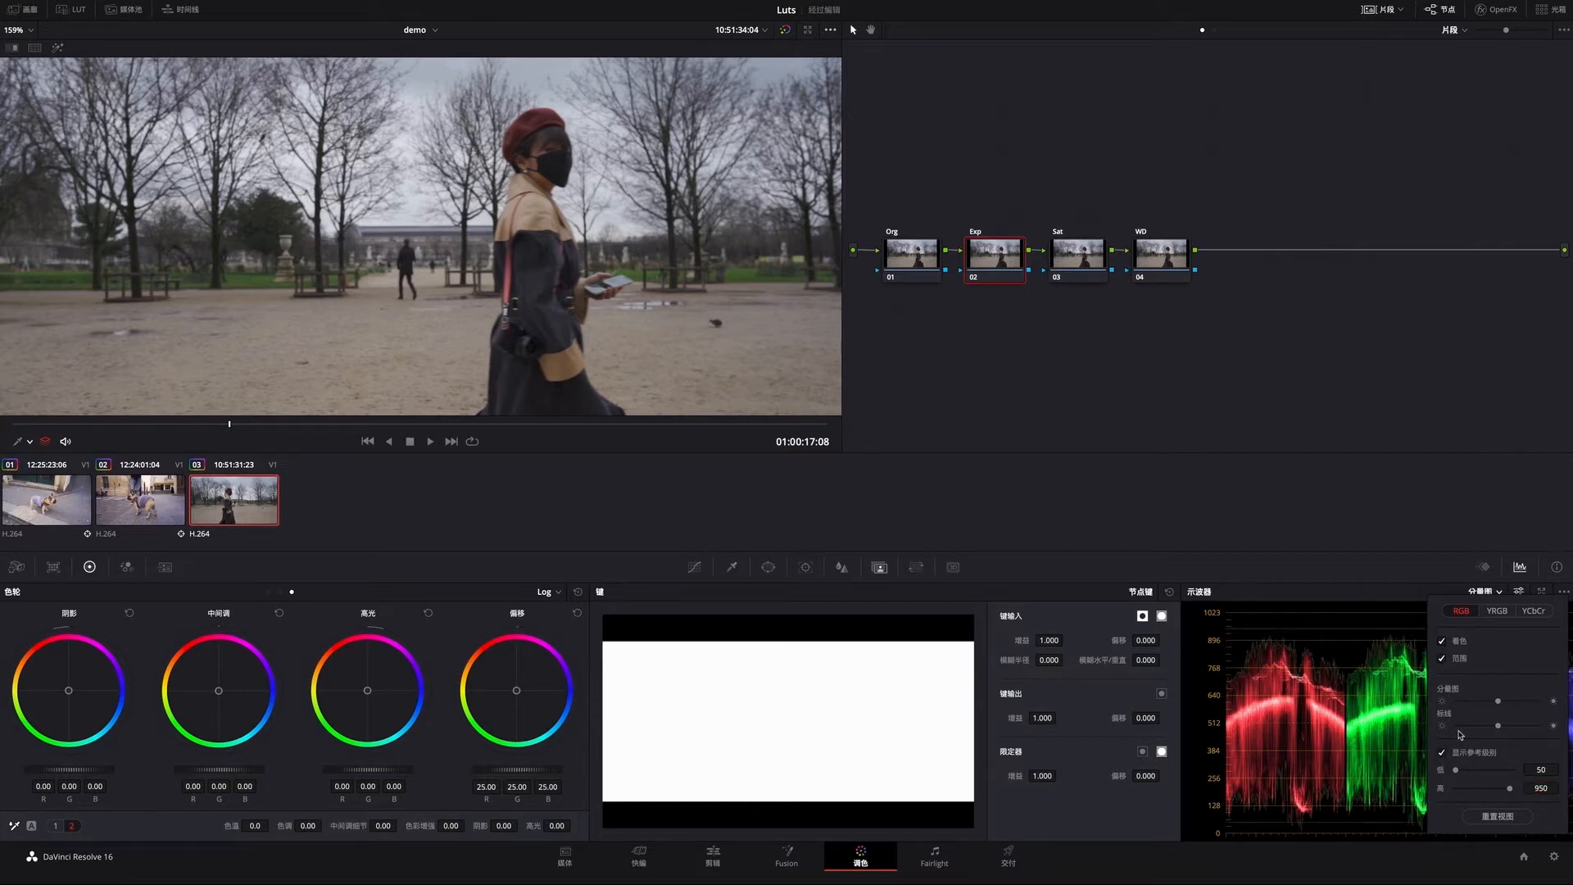
click(1519, 591)
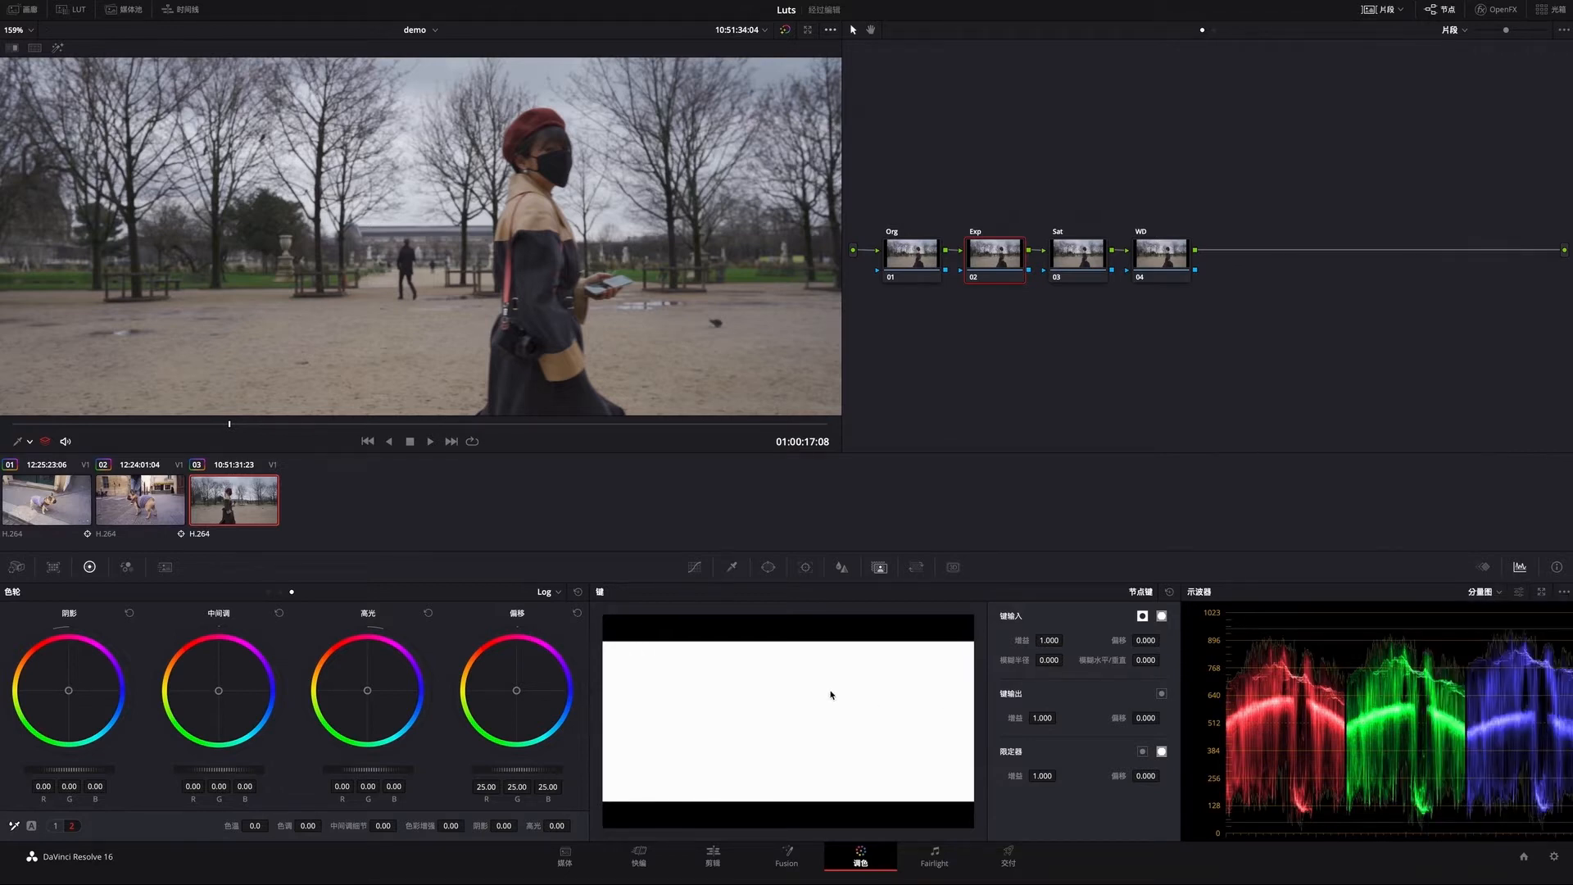
With the custom curves and primary wheels displayed, set the Exp node's lift to -0.08 and raise its offset.
click(694, 567)
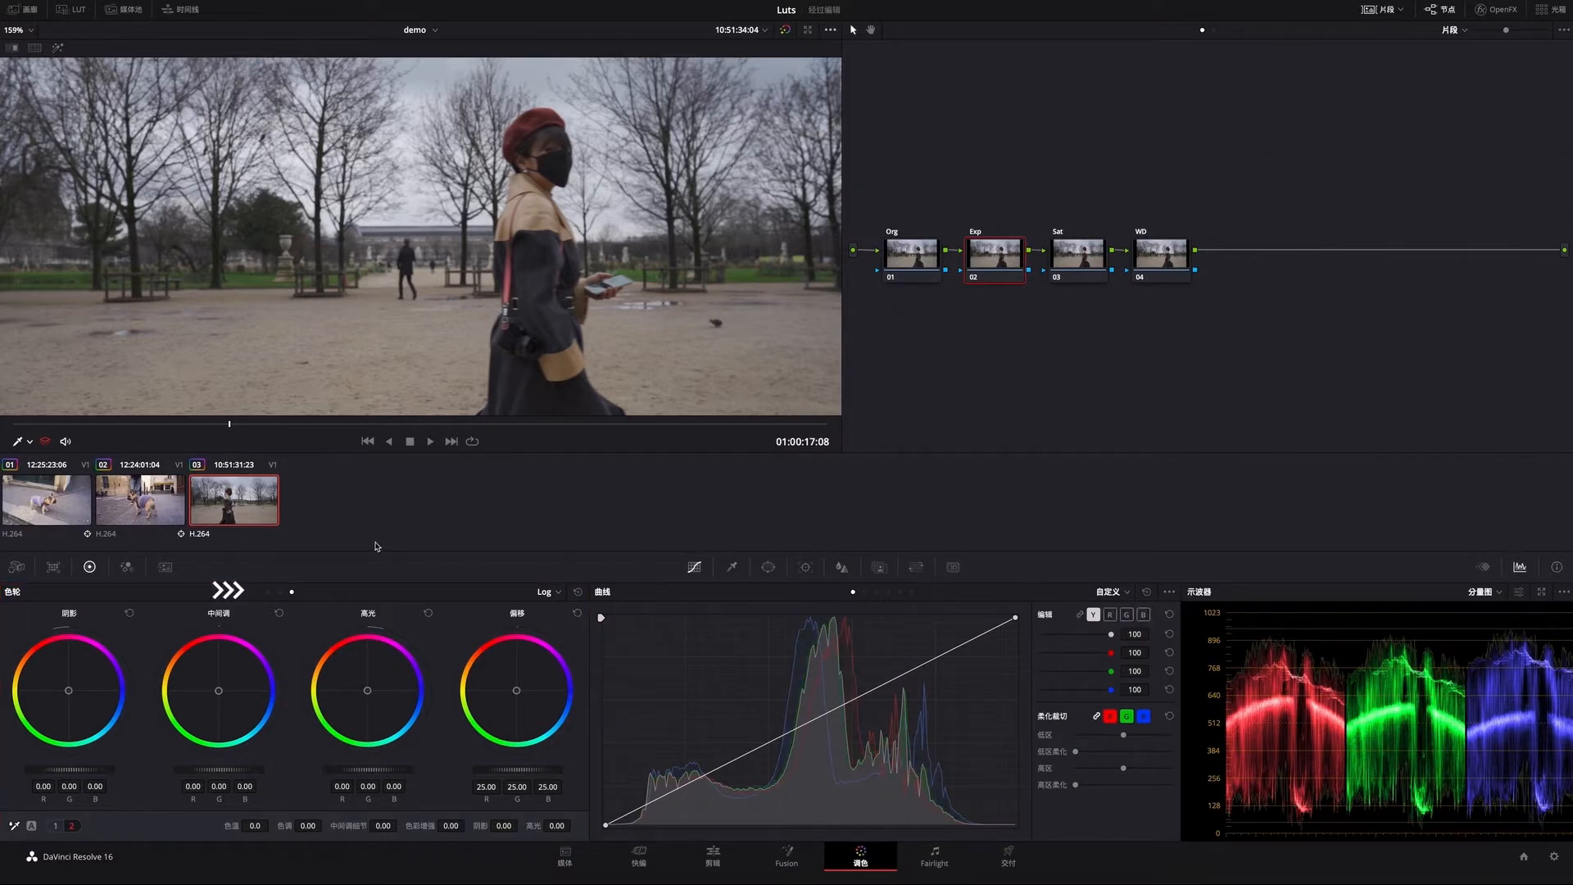
click(268, 592)
click(556, 593)
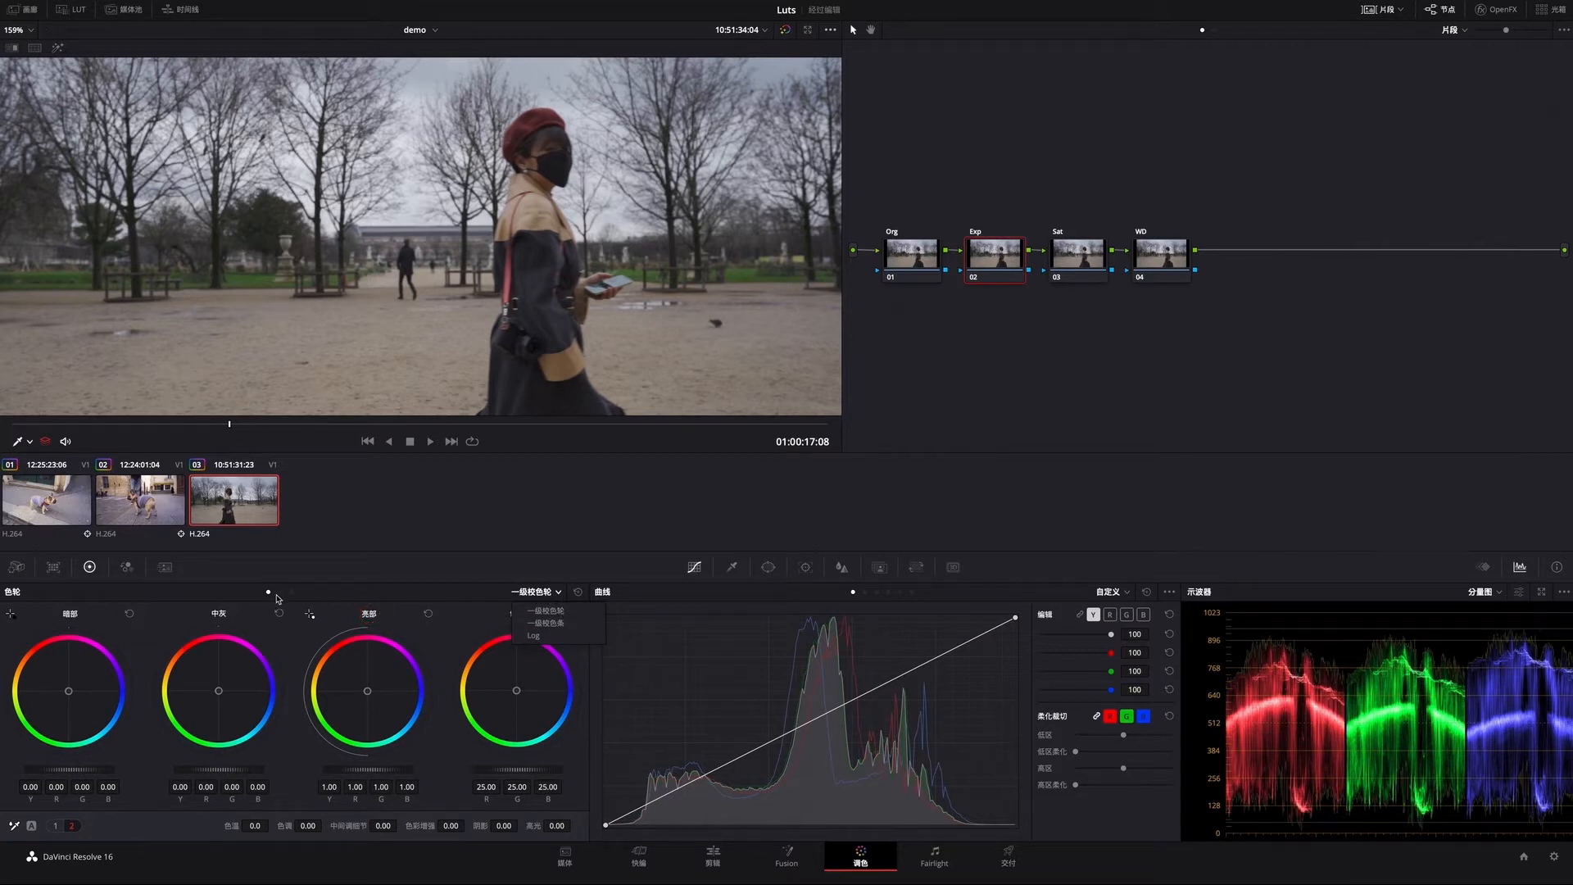
click(339, 601)
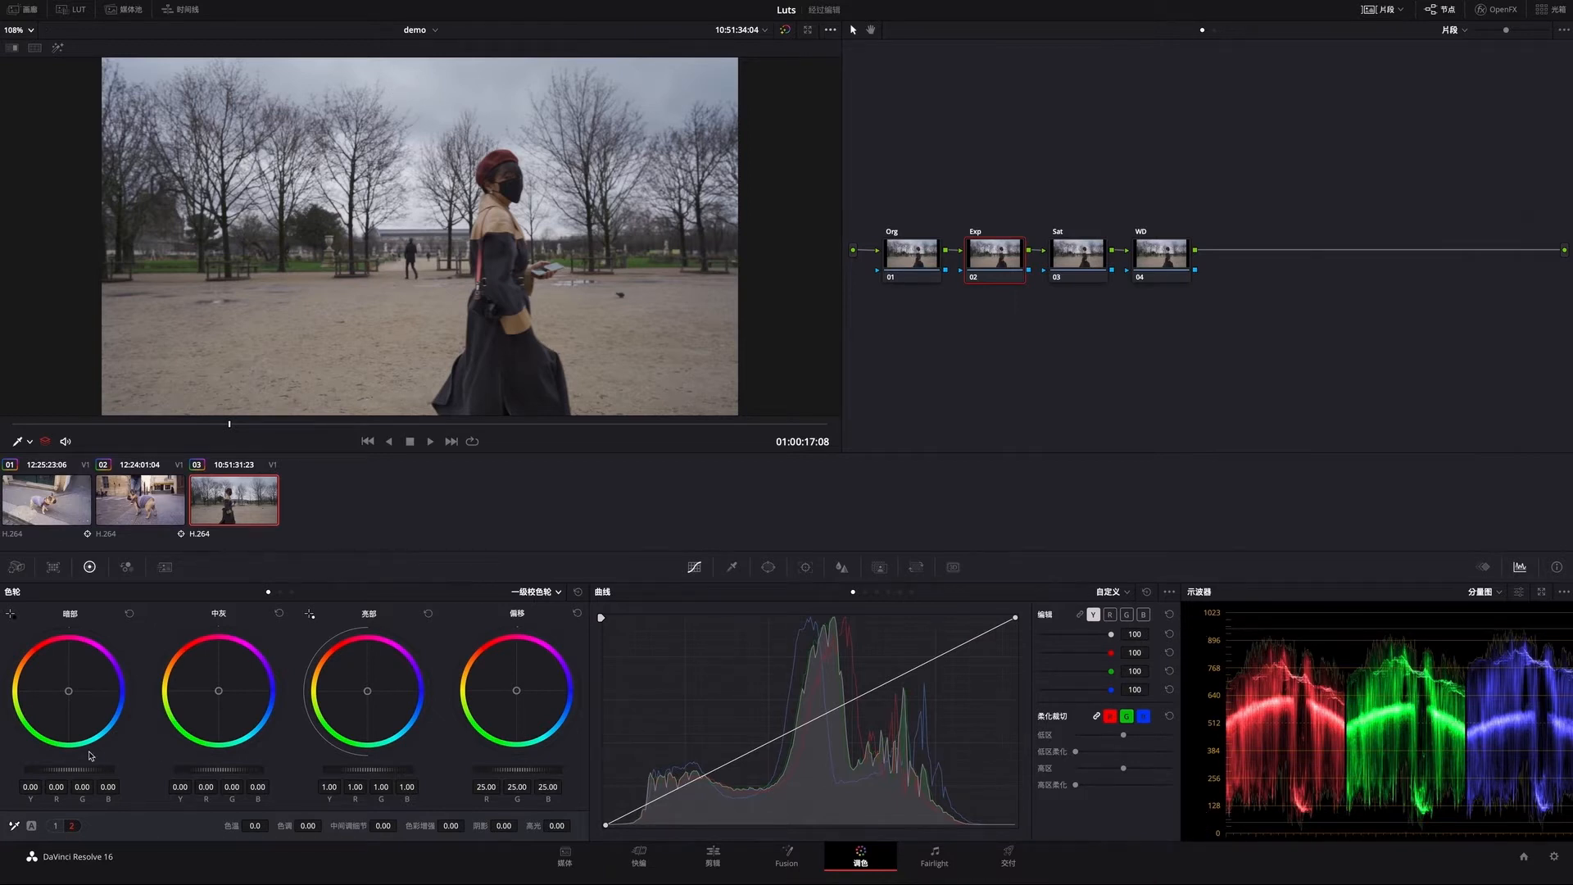
drag(86, 773, 82, 774)
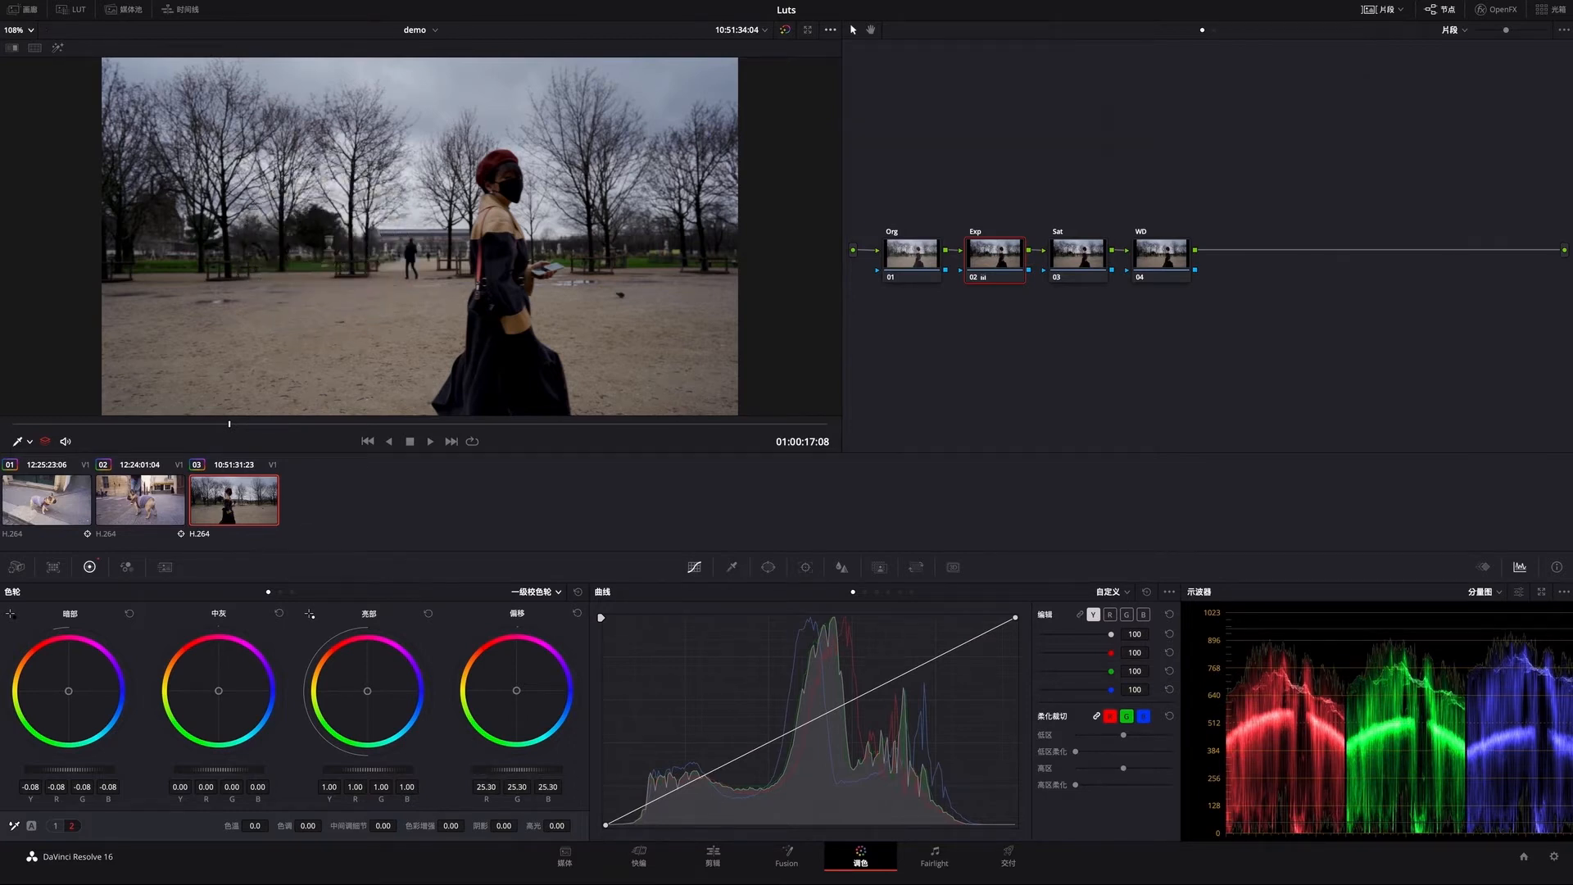
drag(516, 770, 595, 769)
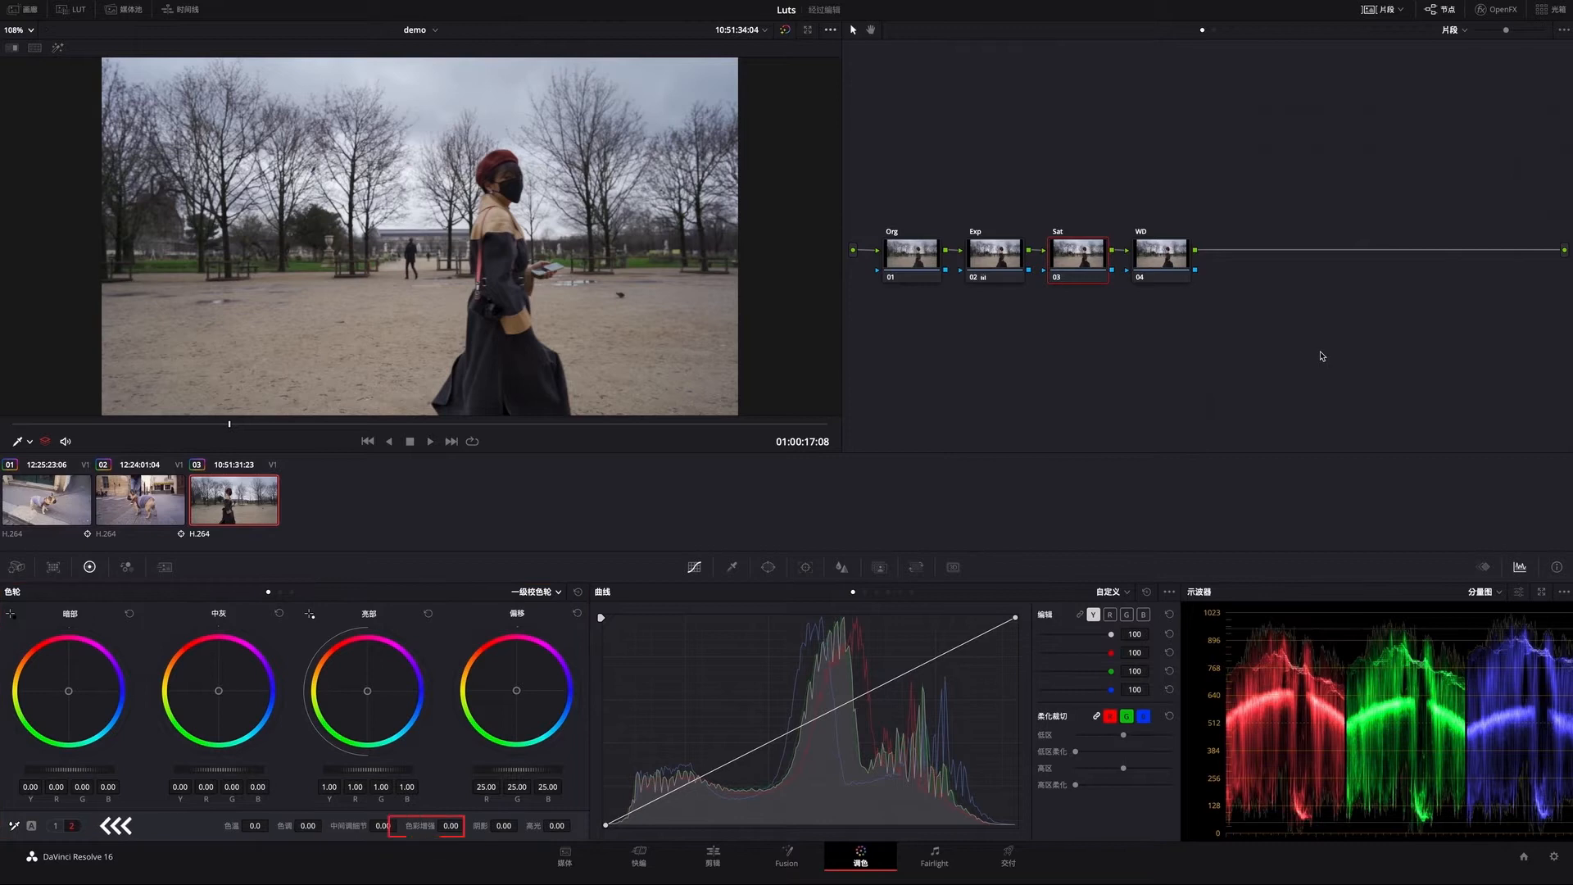
Extend the Sat node's label to Sat/color and set that node's saturation to 52.
text(/color)
click(55, 826)
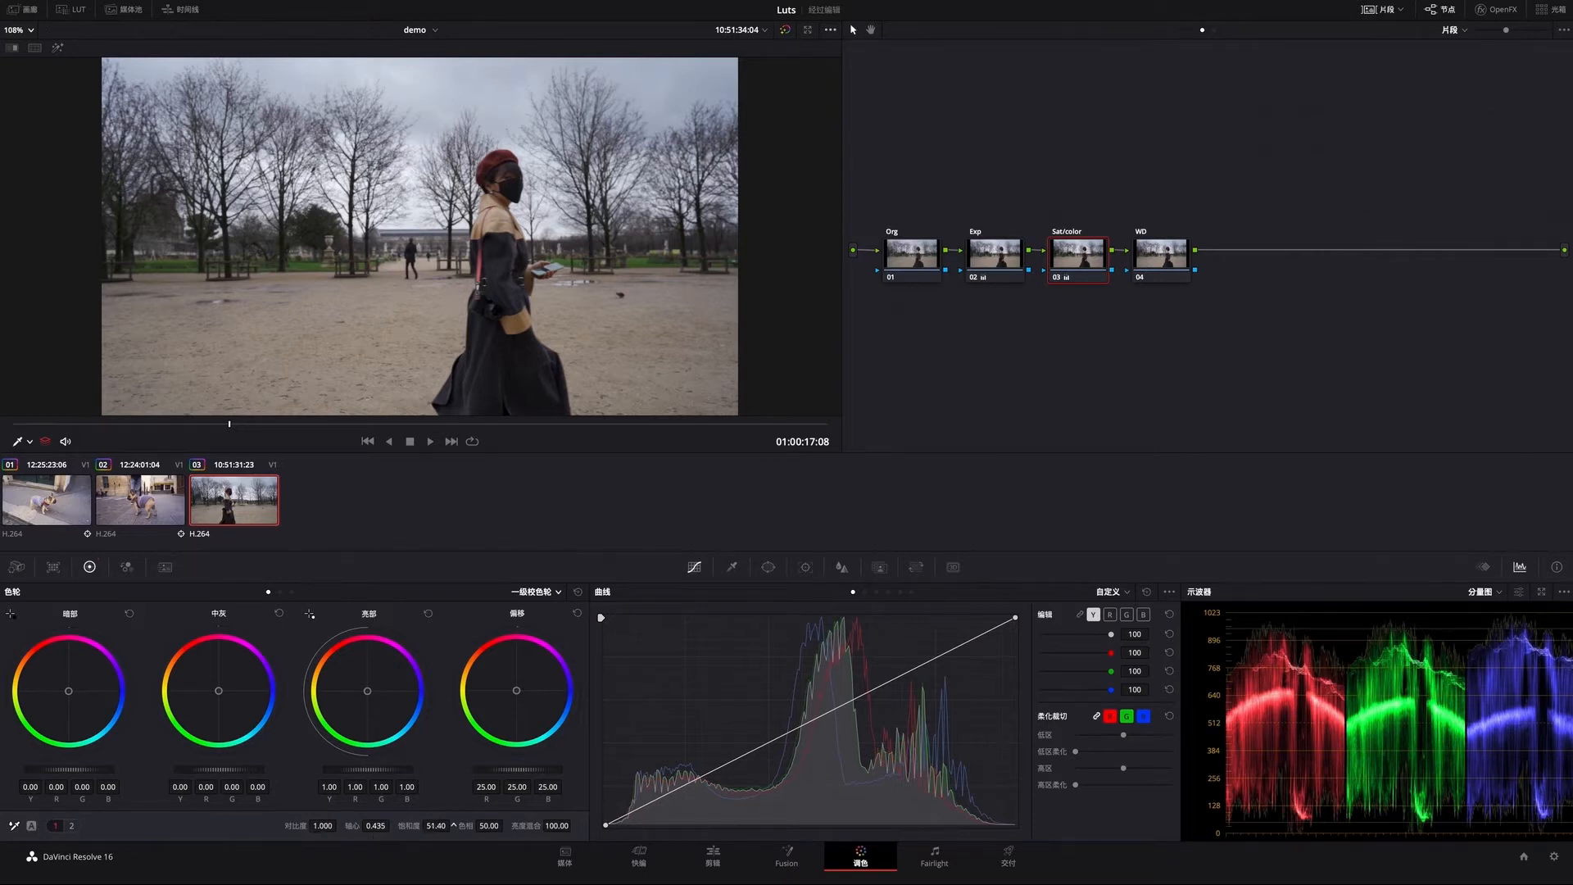
drag(447, 826, 623, 826)
drag(453, 826, 262, 826)
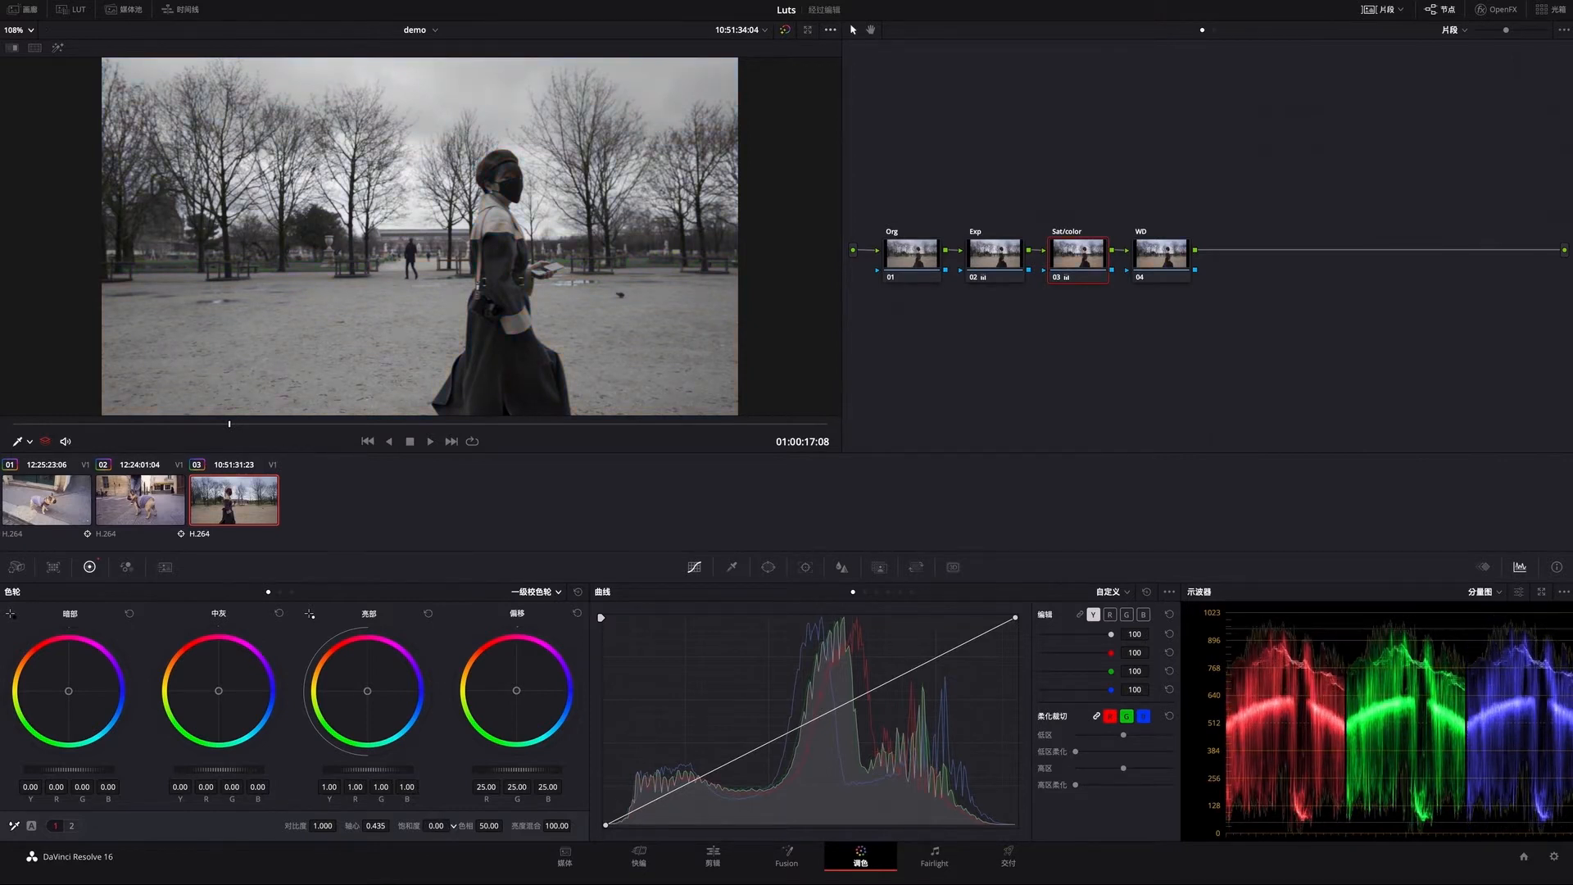
drag(453, 826, 526, 826)
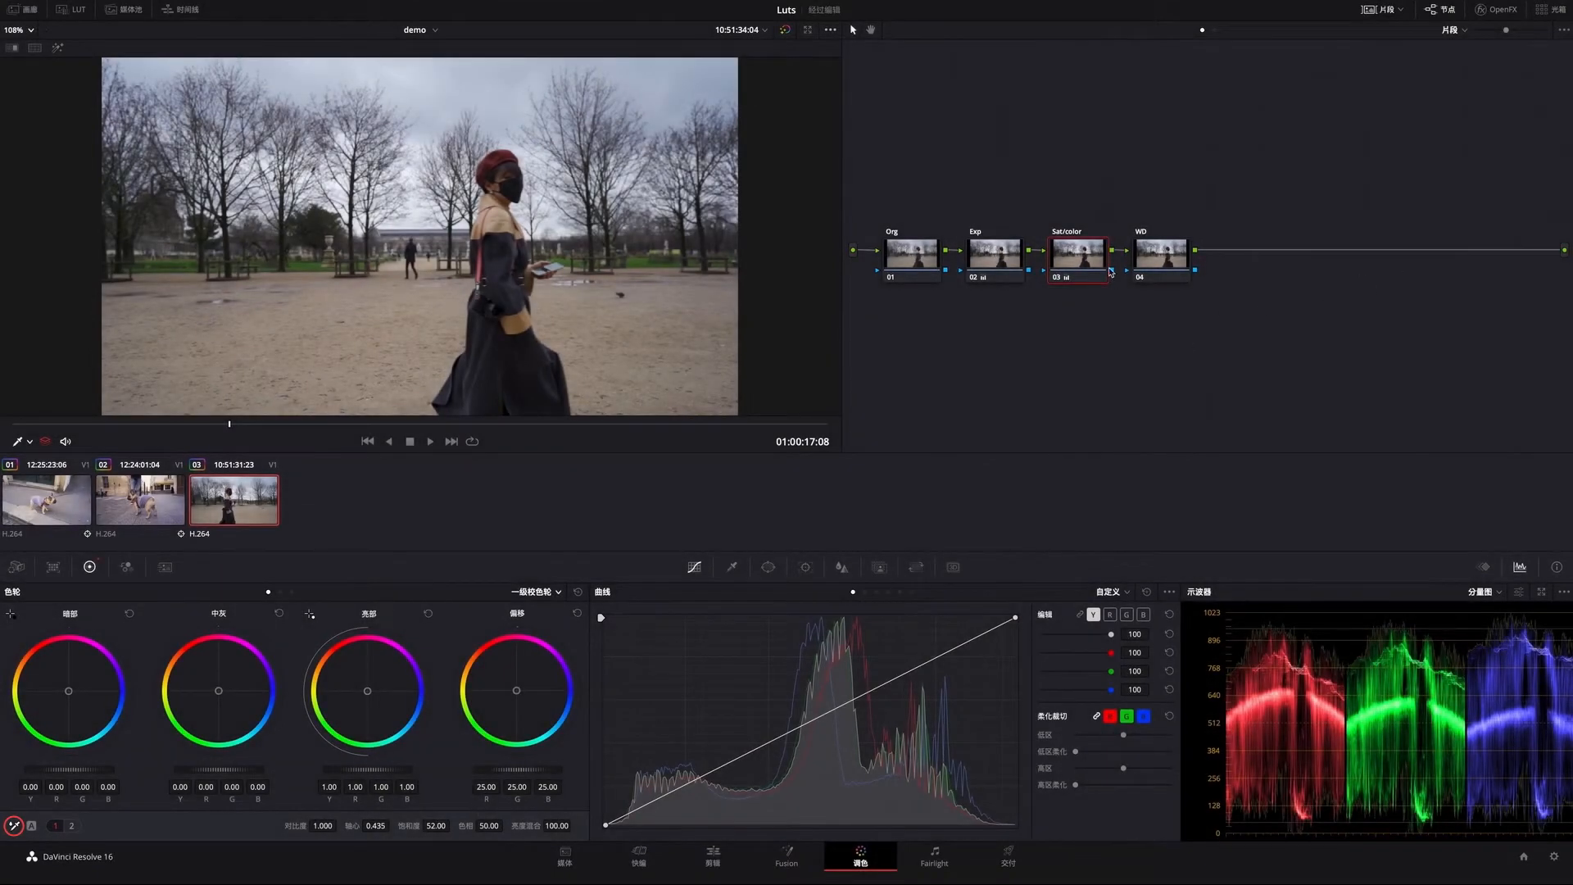
On the WD node, sample the cloudy sky as the white balance reference and lower the temperature to 1.2.
click(1134, 272)
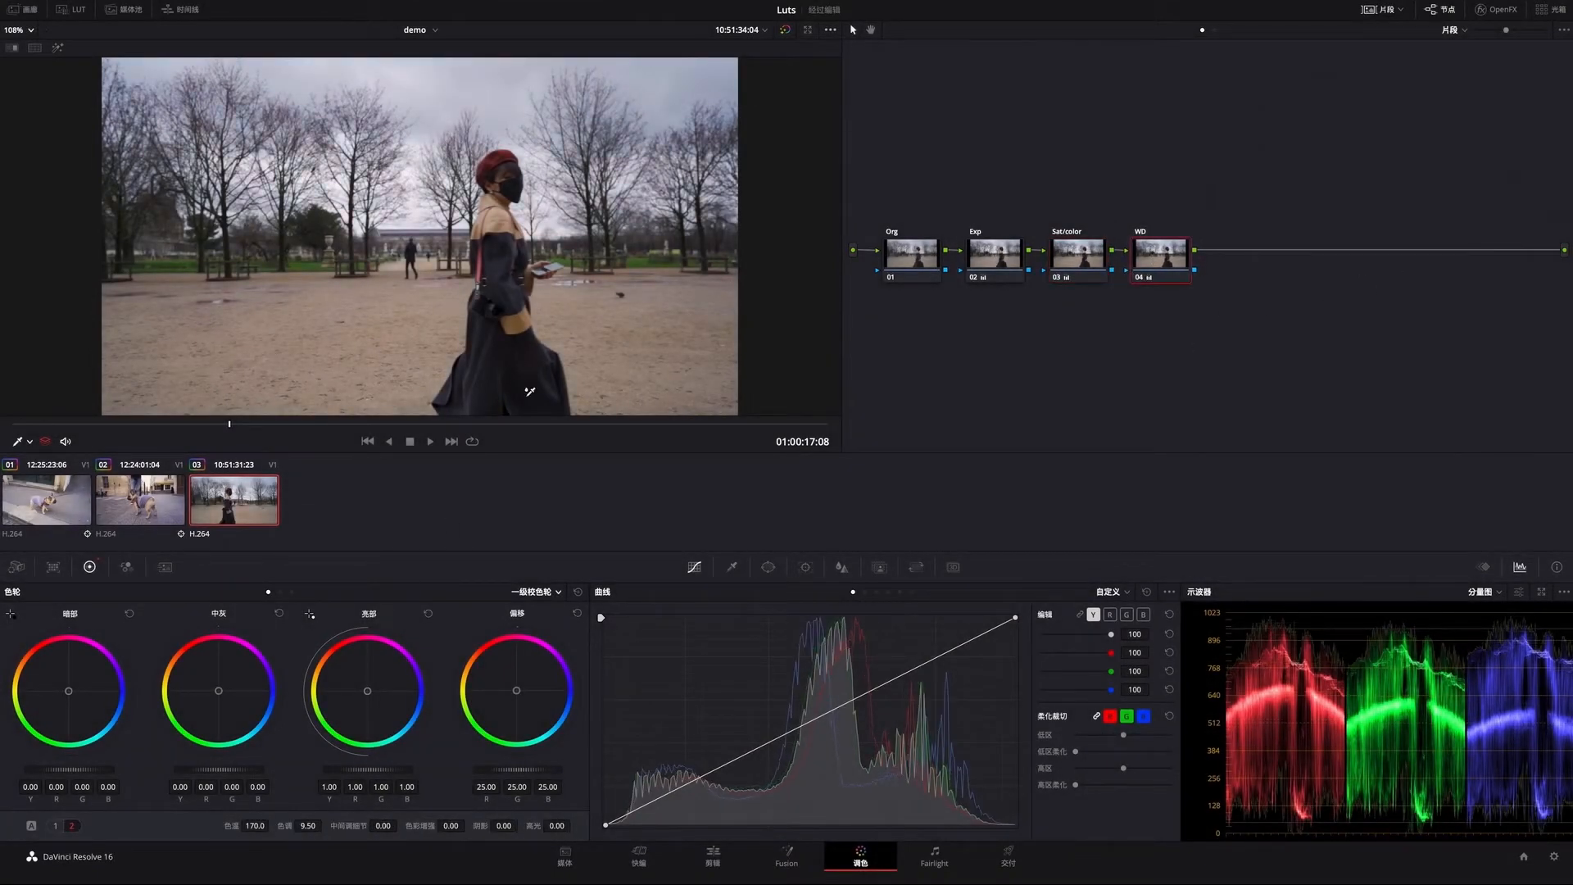
click(437, 98)
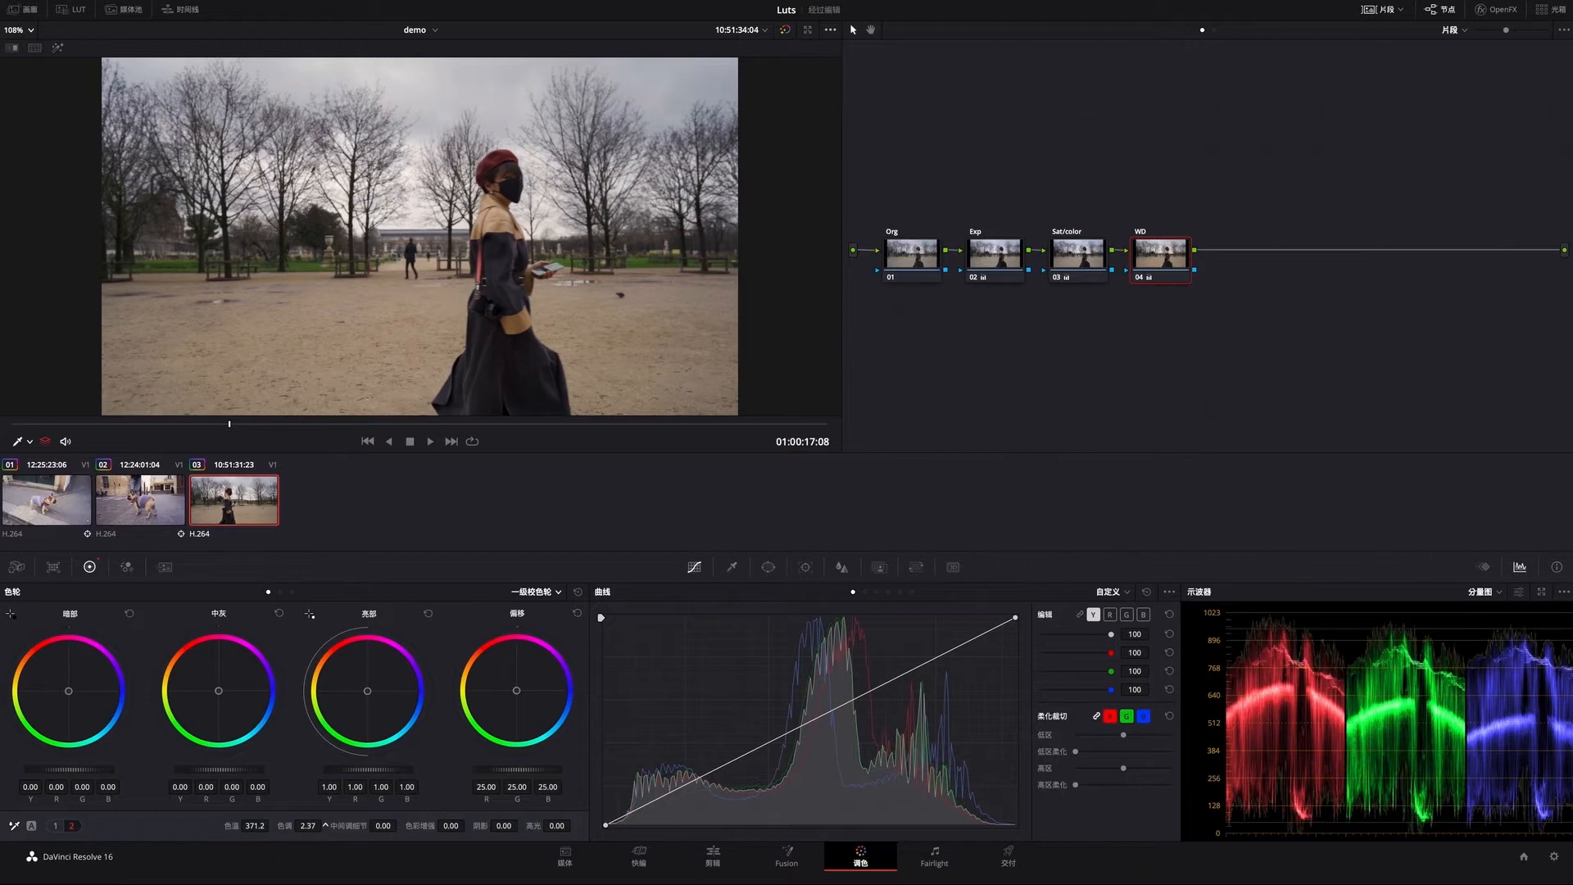
drag(271, 827, 253, 826)
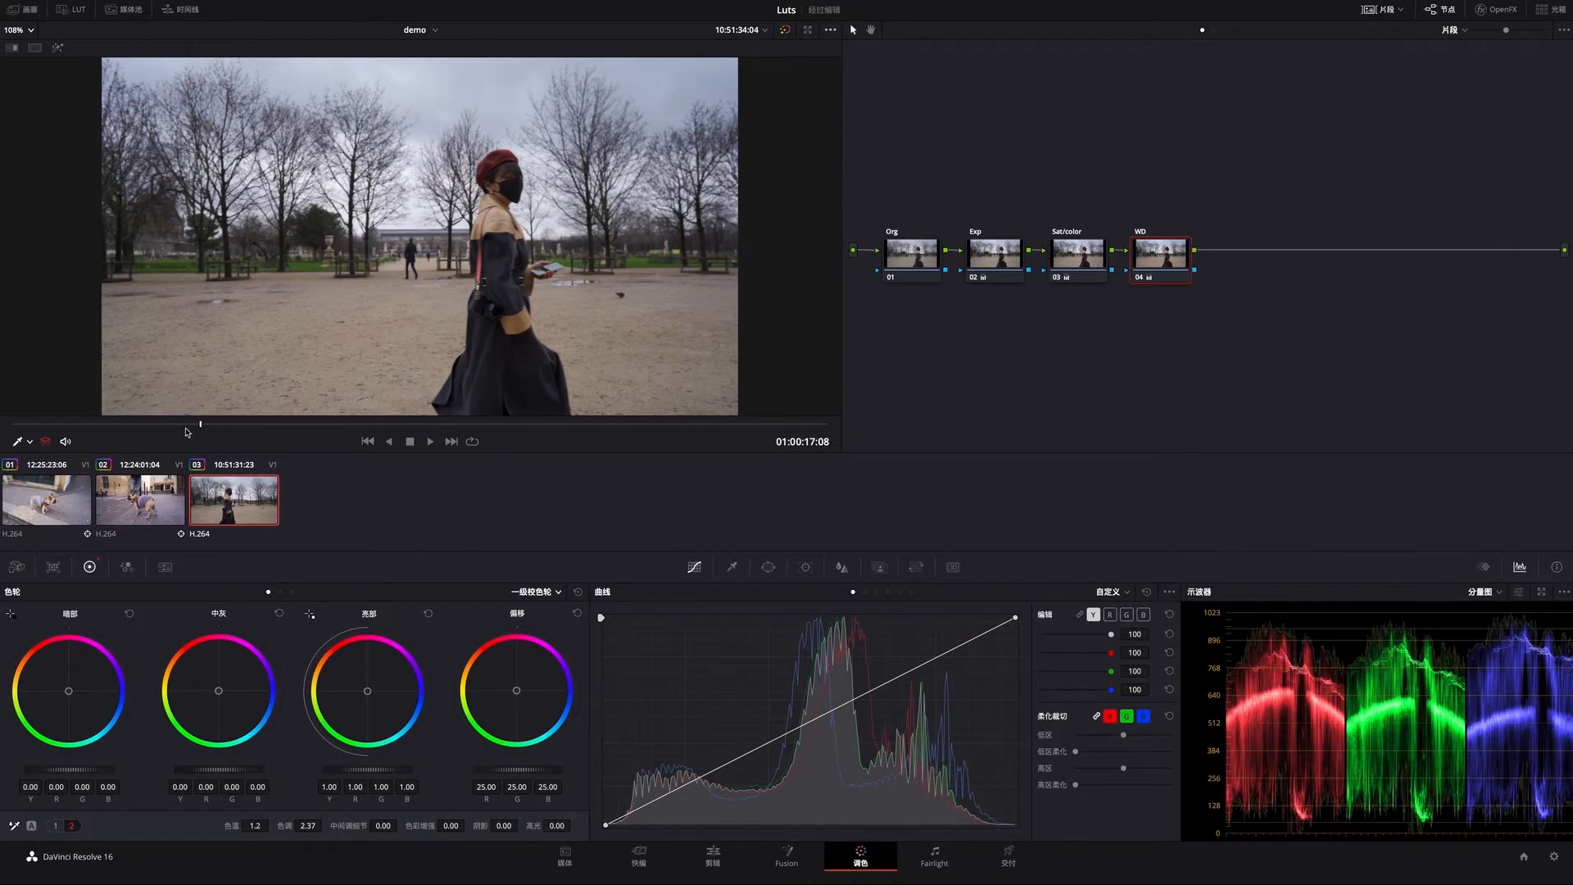
drag(187, 432, 546, 446)
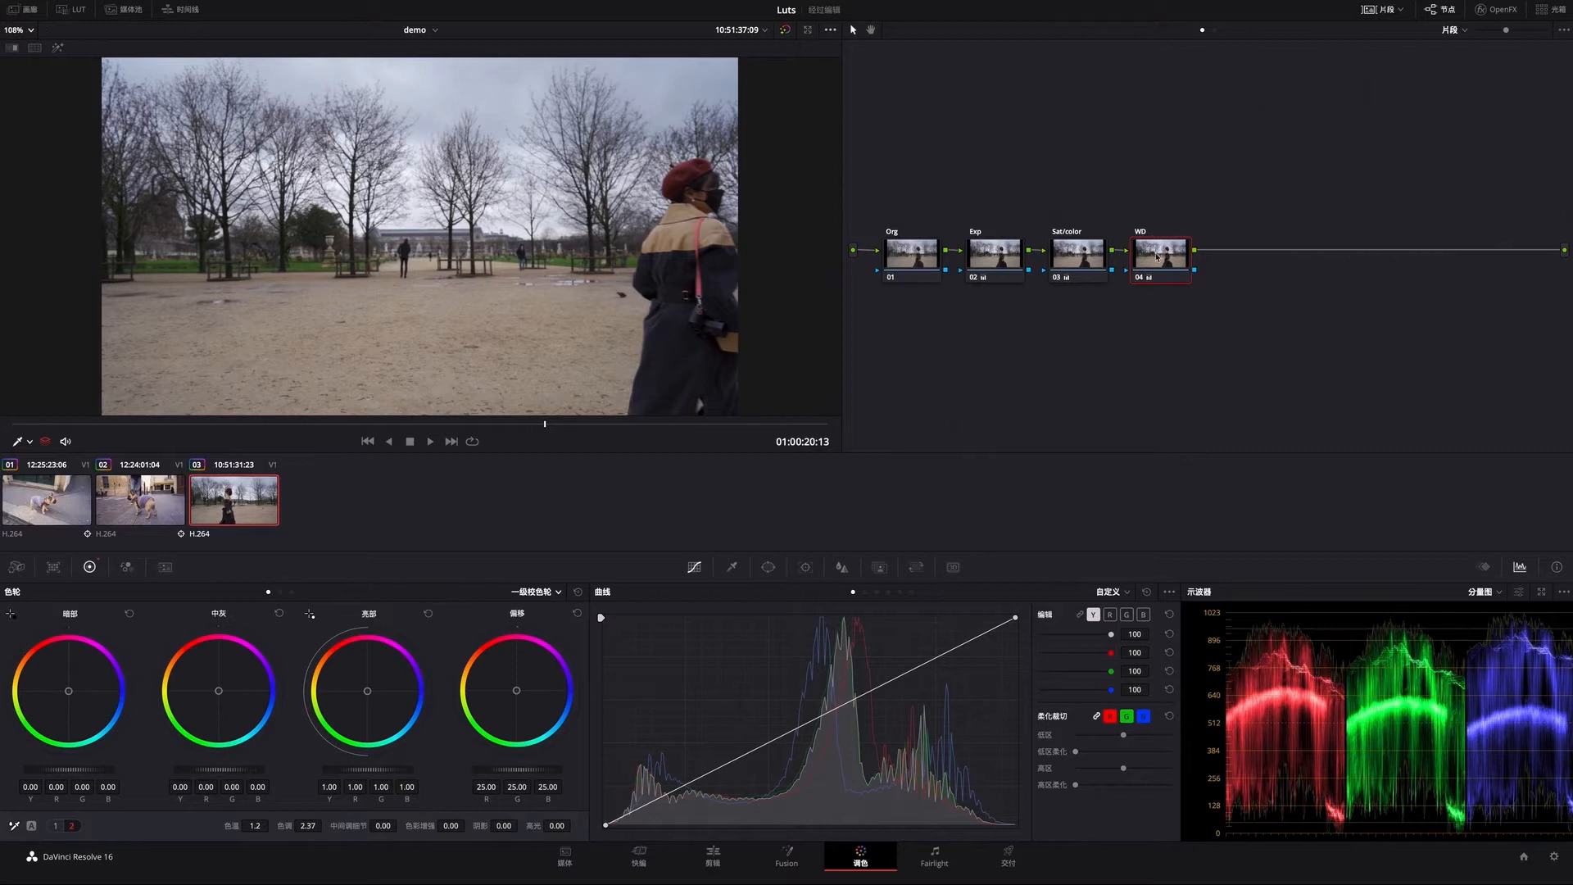
Set the WD node's temperature manually to 170 and raise its tint.
right_click(1157, 257)
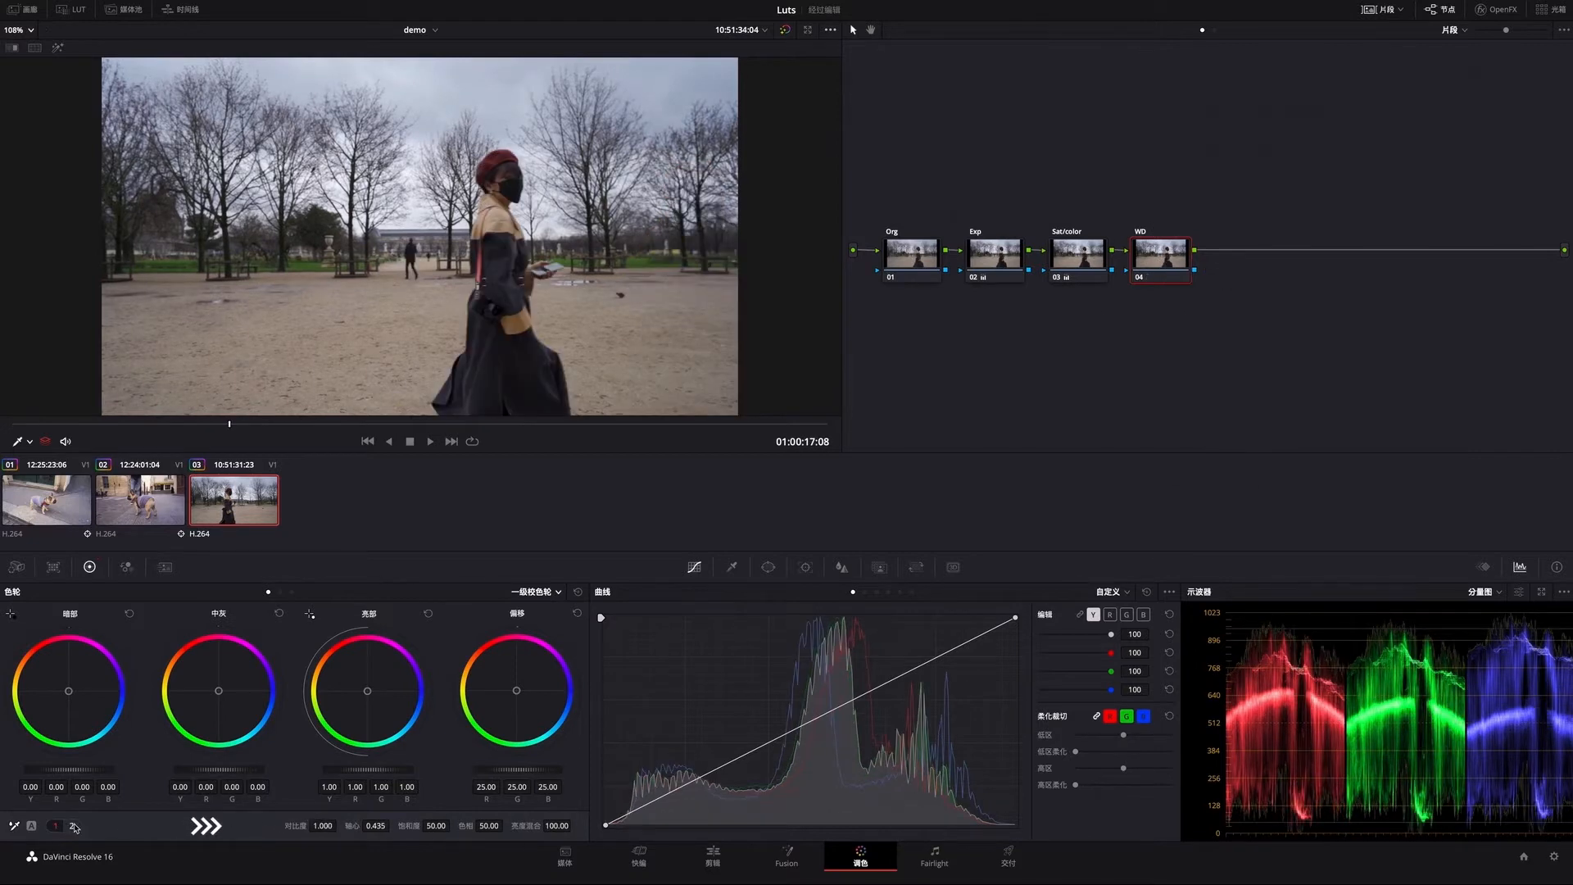
click(73, 826)
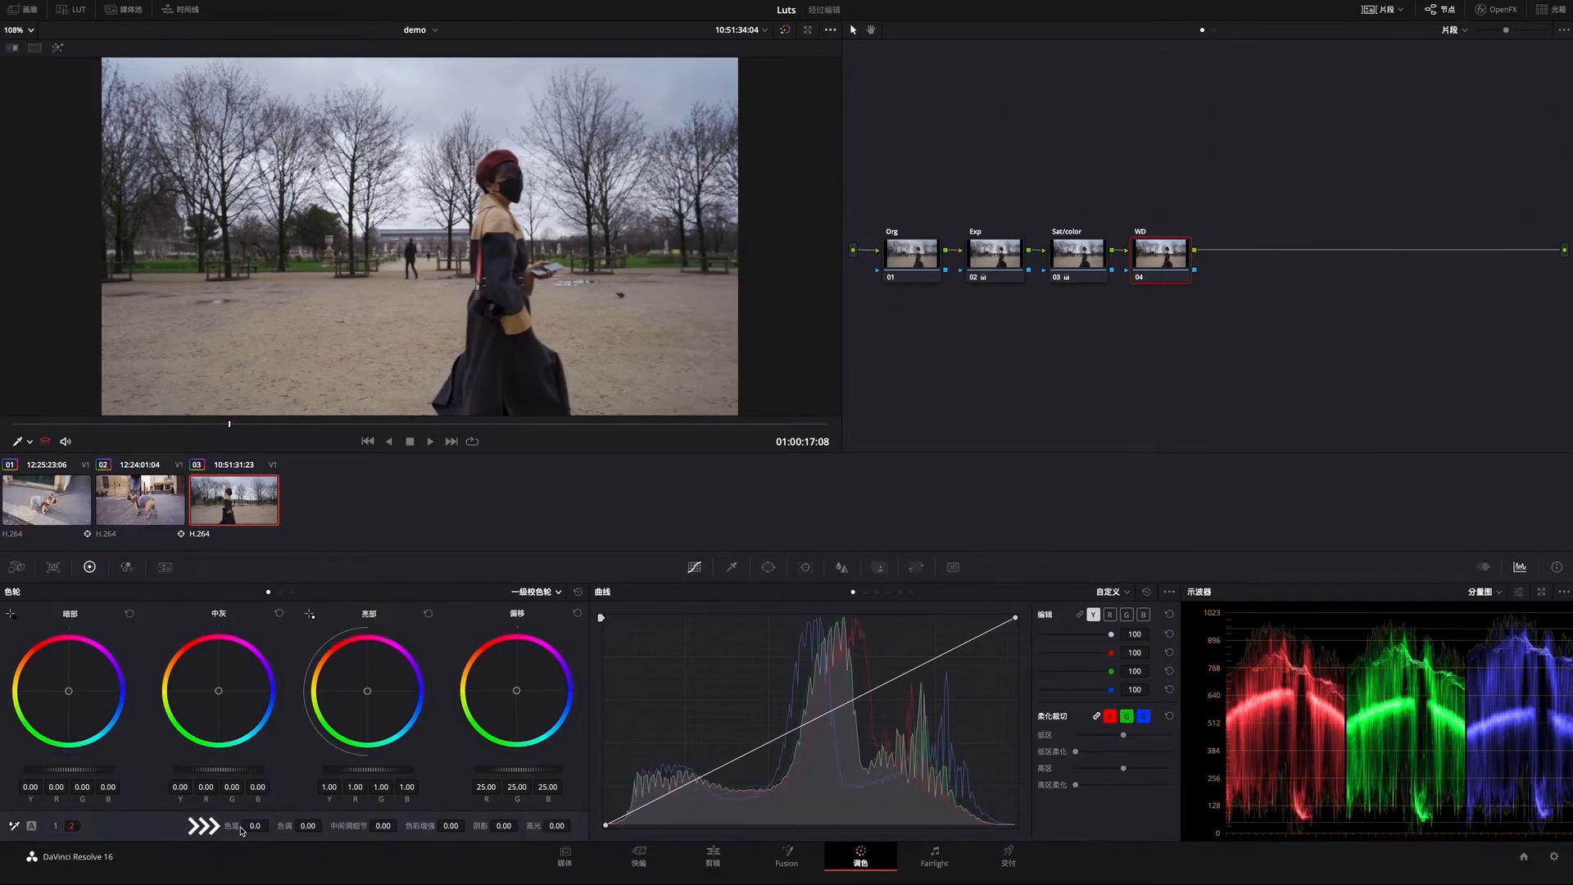
mouse_move(253, 826)
mouse_down()
mouse_move(307, 826)
mouse_move(236, 826)
mouse_move(259, 826)
mouse_up()
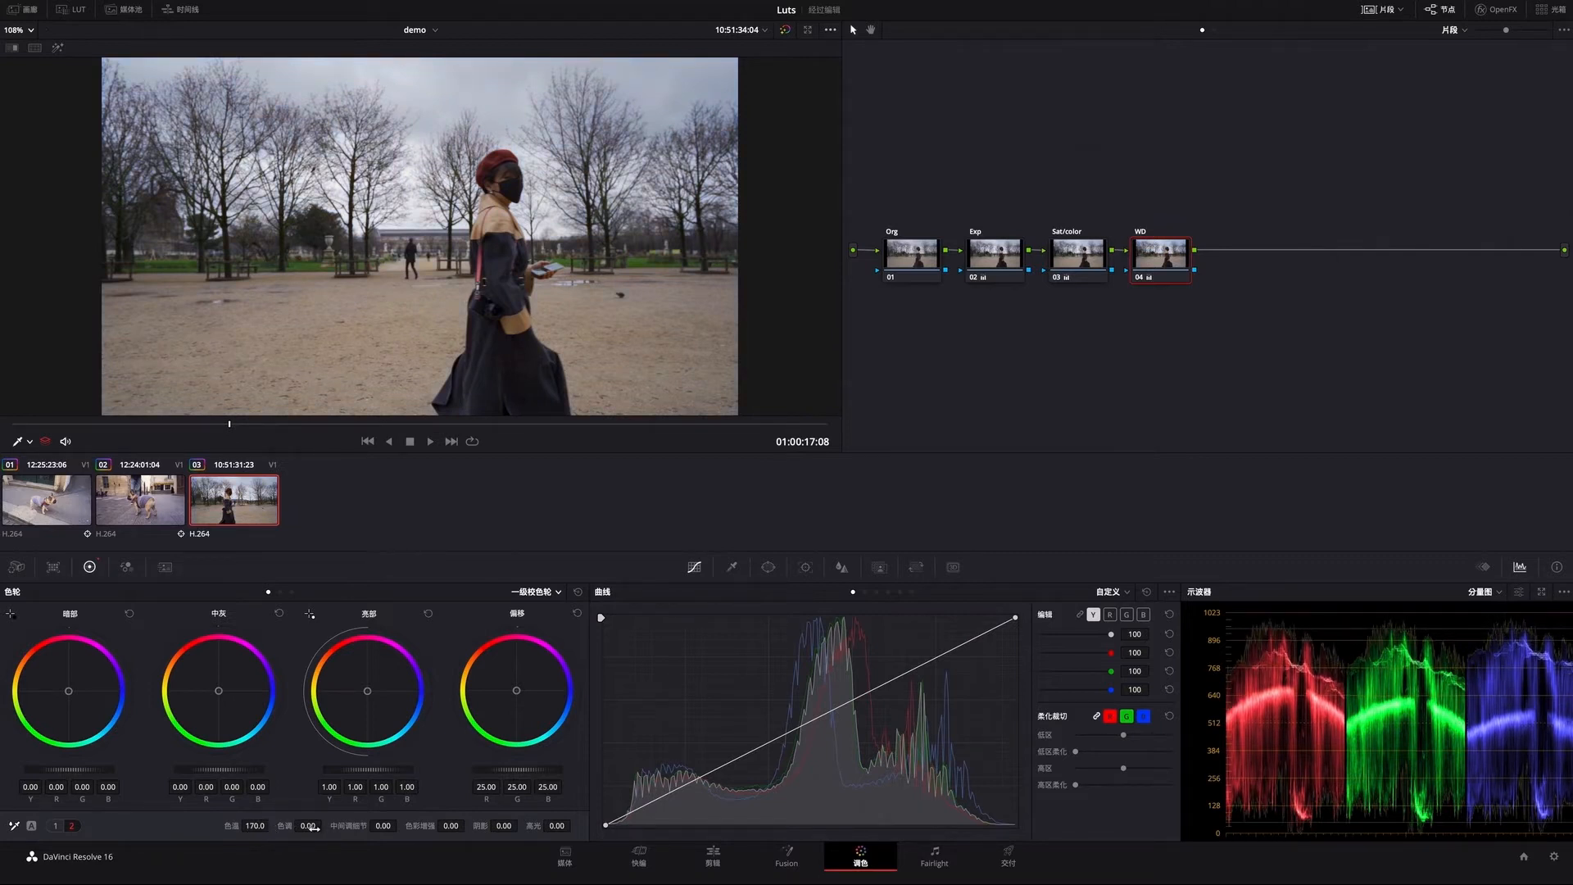
drag(308, 826, 349, 825)
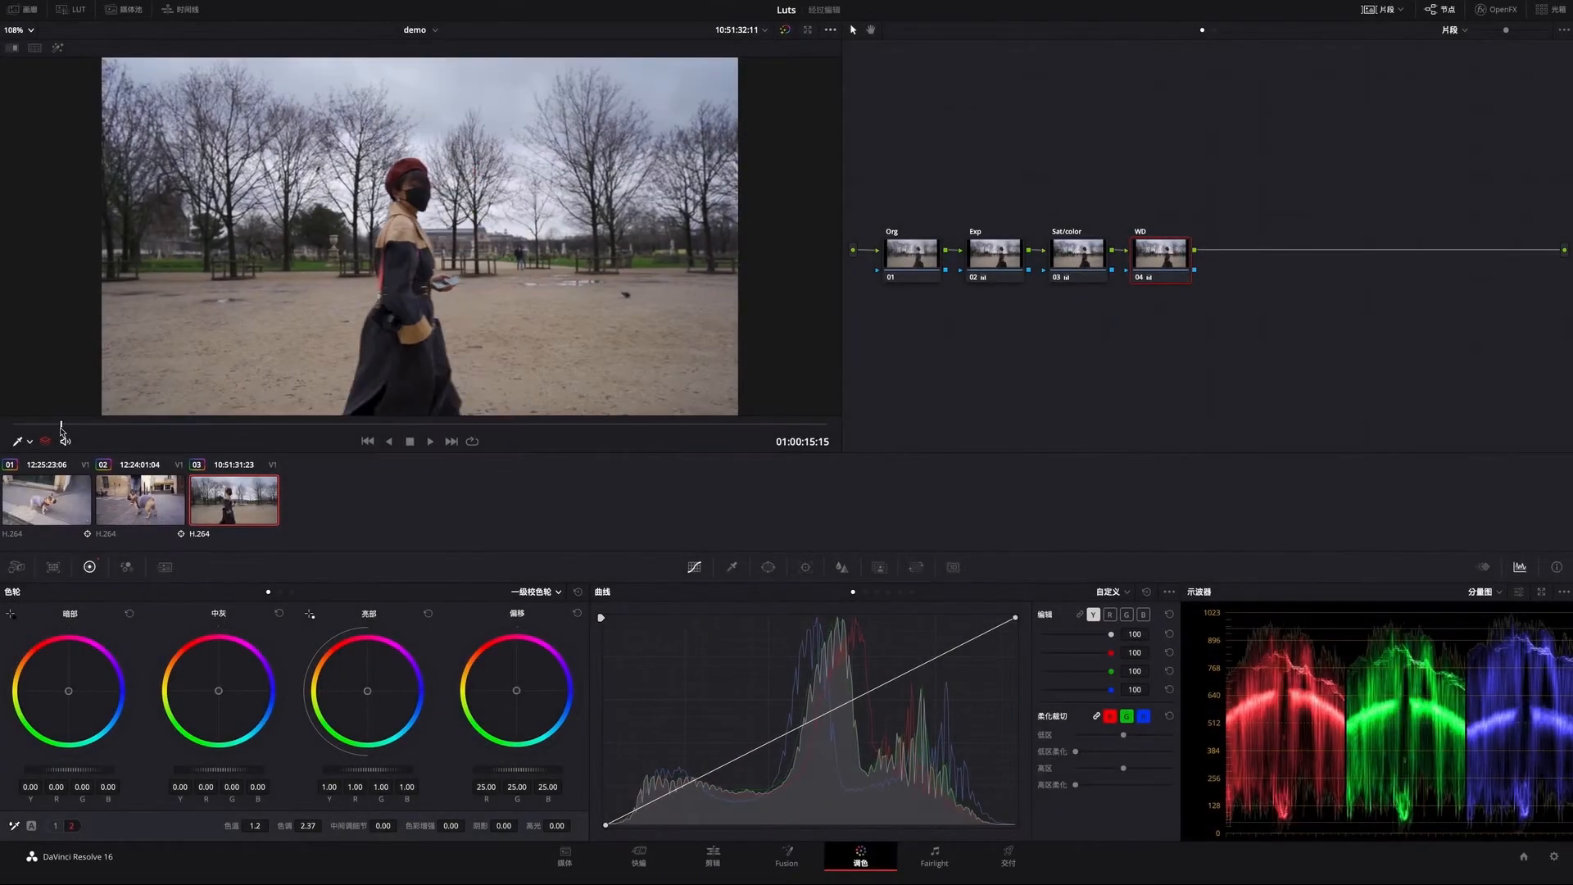
Add a serial node after the WD node and label it Retouch.
drag(60, 425, 546, 446)
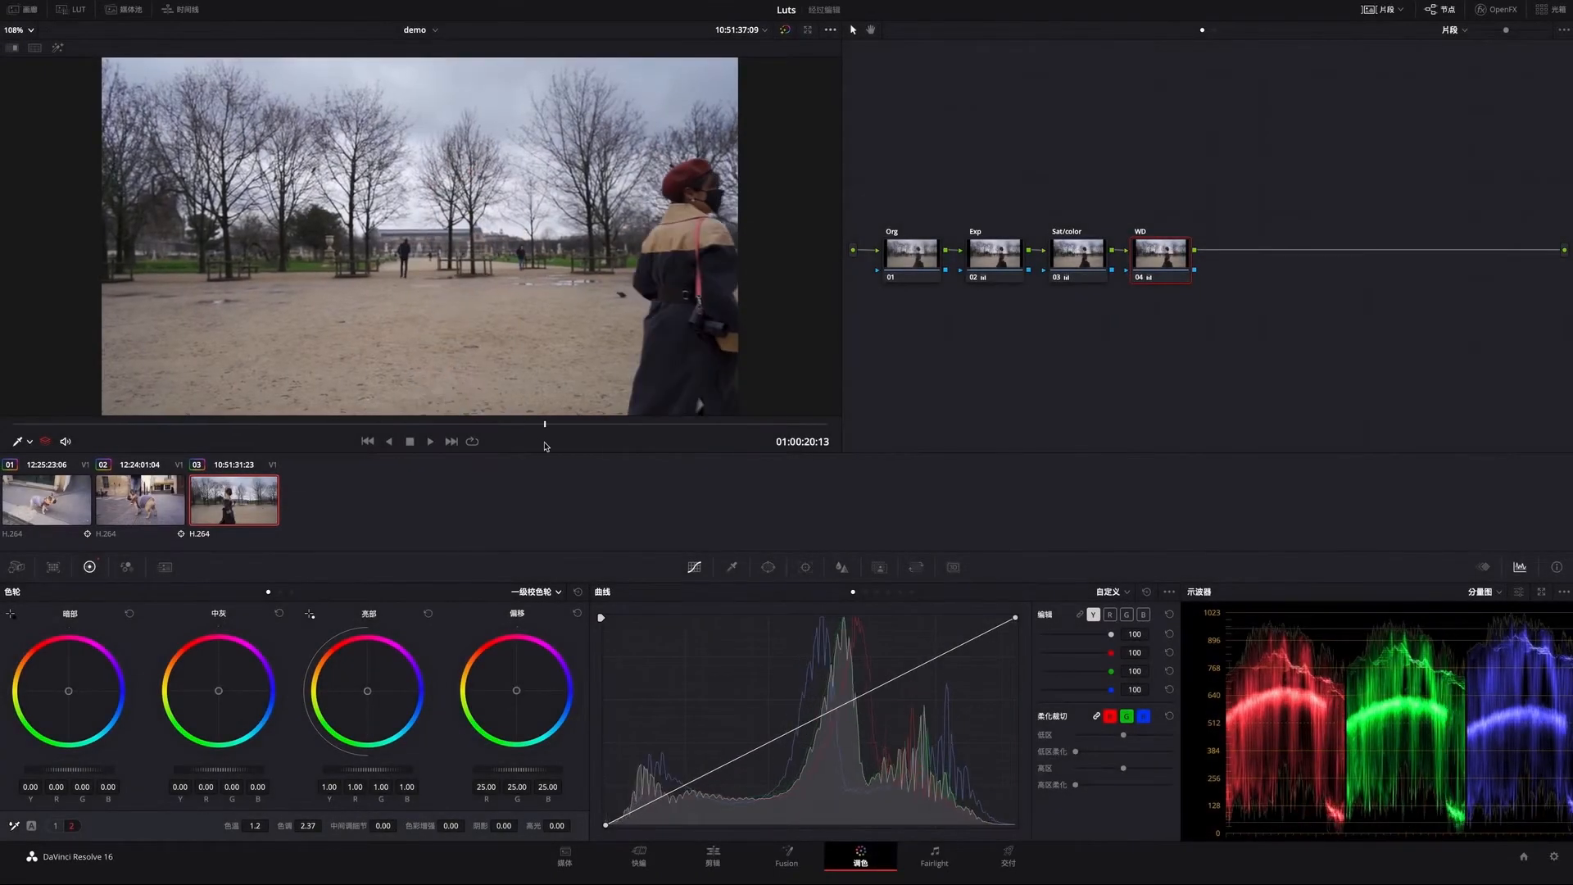
click(1283, 331)
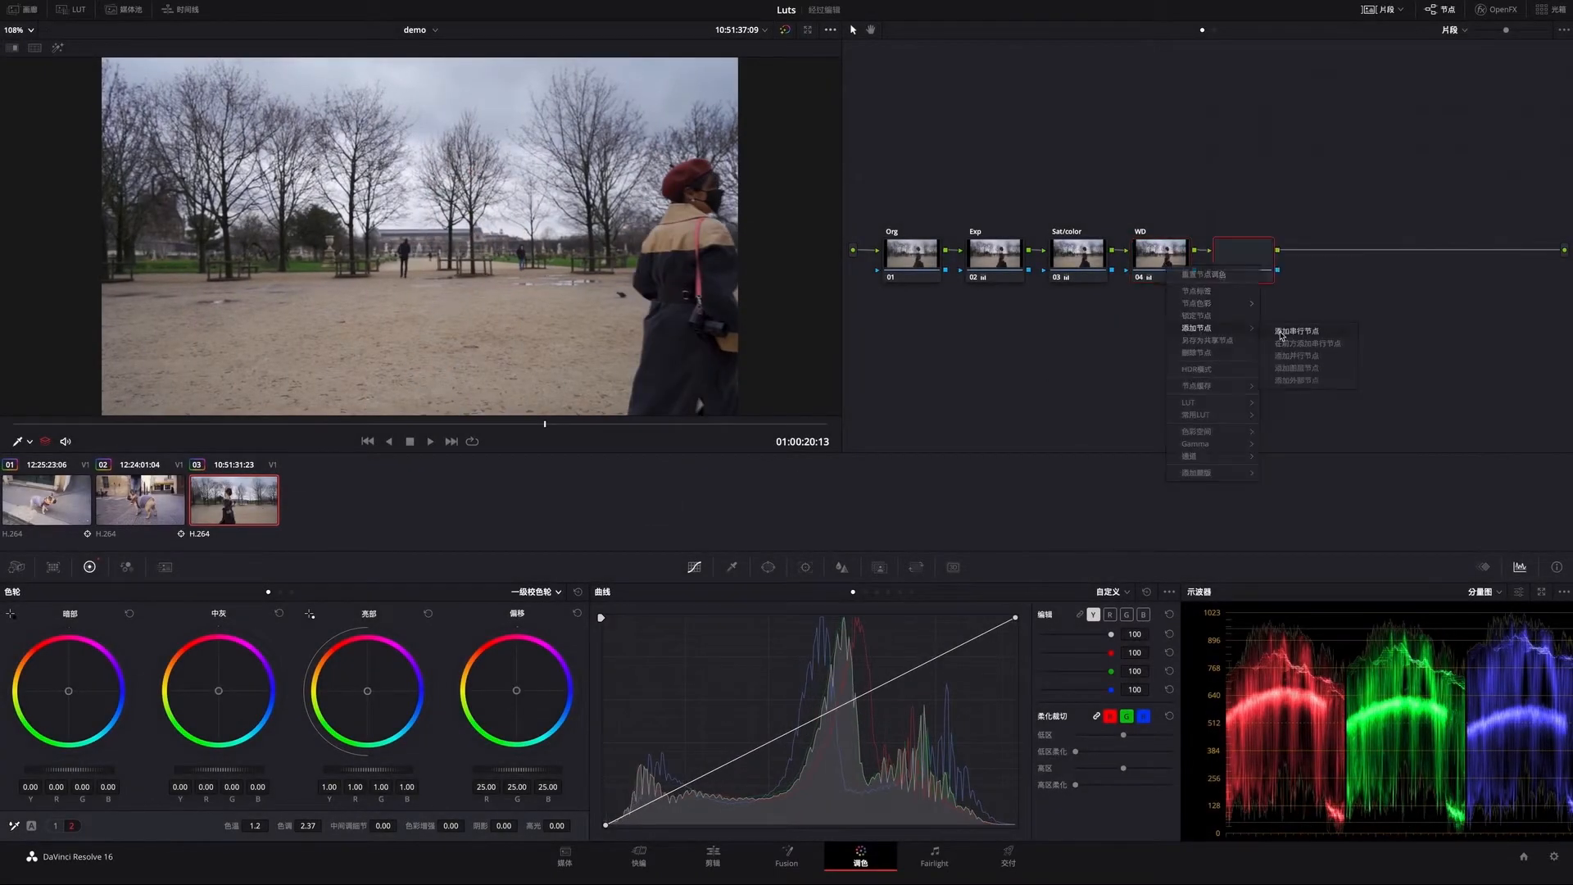
right_click(1243, 251)
click(1275, 277)
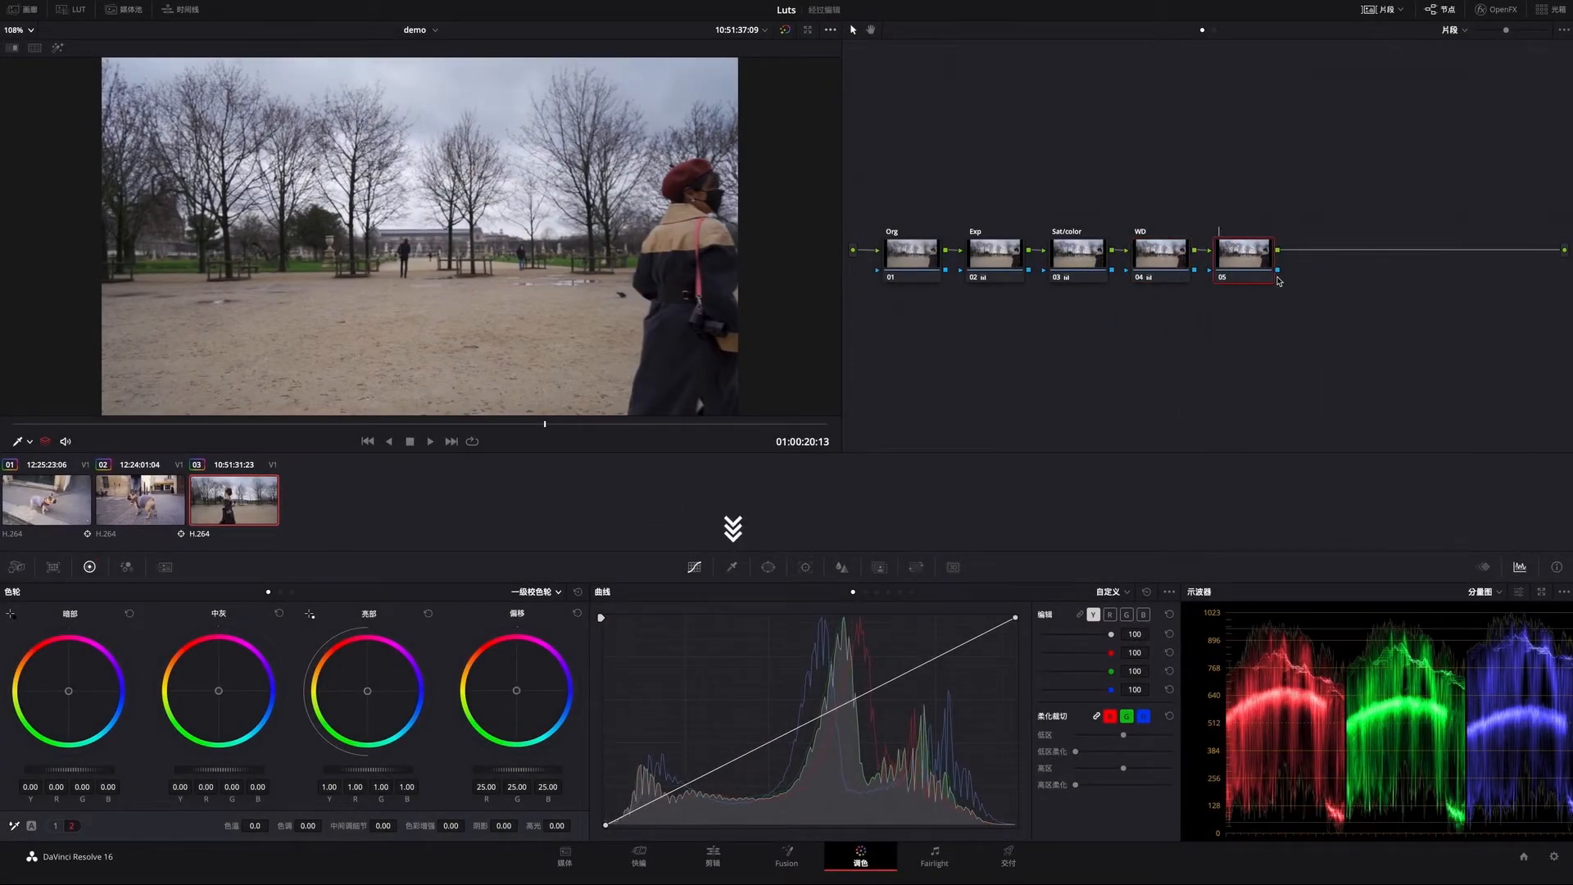
text(Retouch)
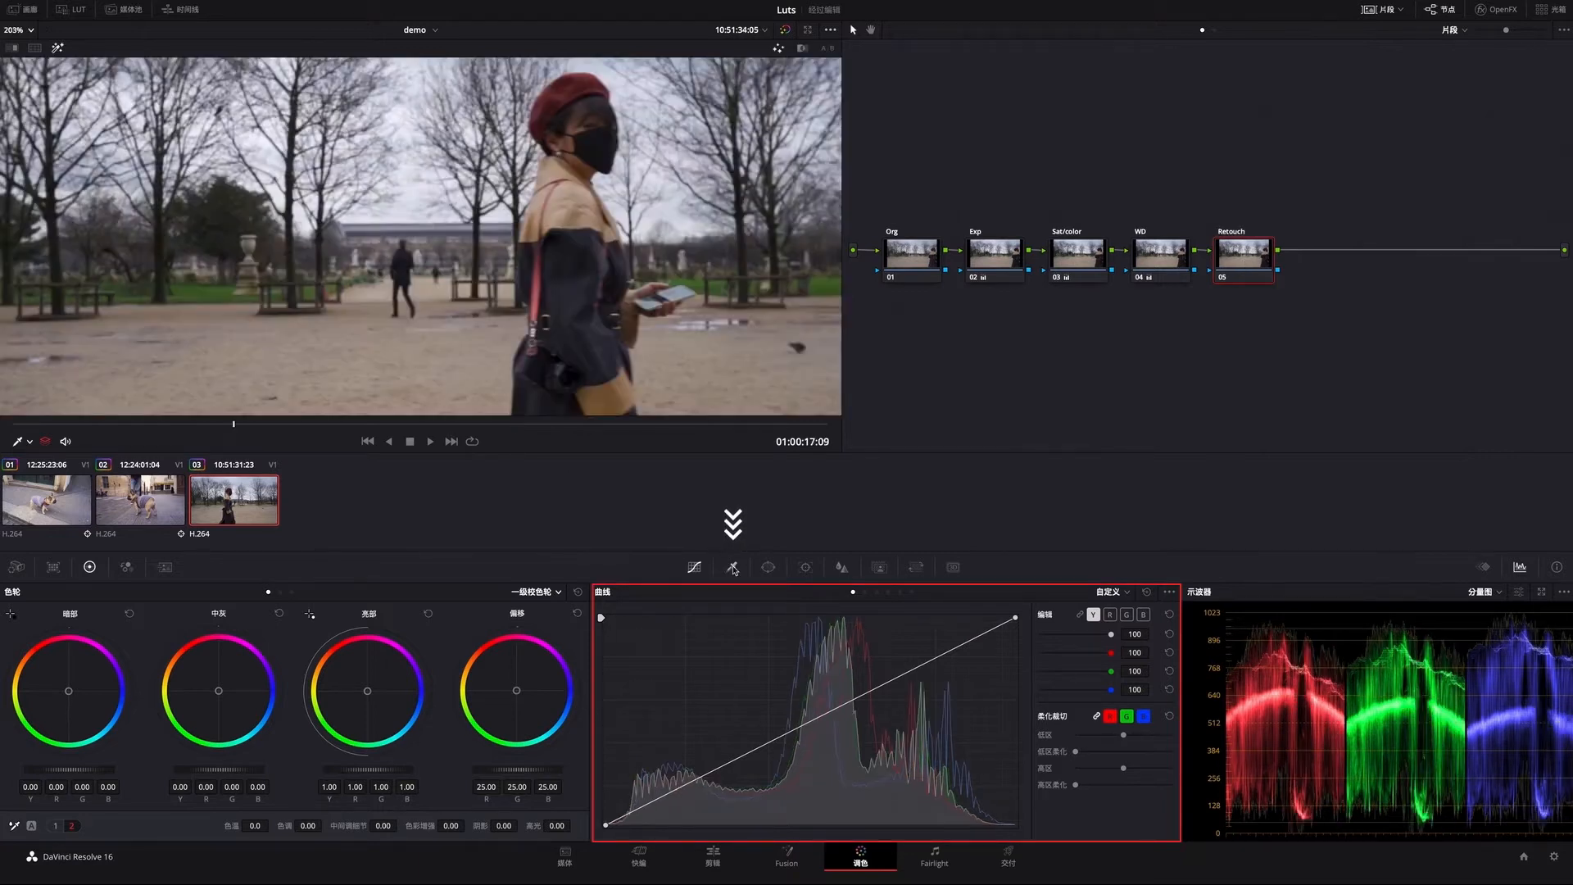
On the Retouch node, sample the woman's face with the HSL qualifier to key her skin tone.
click(732, 567)
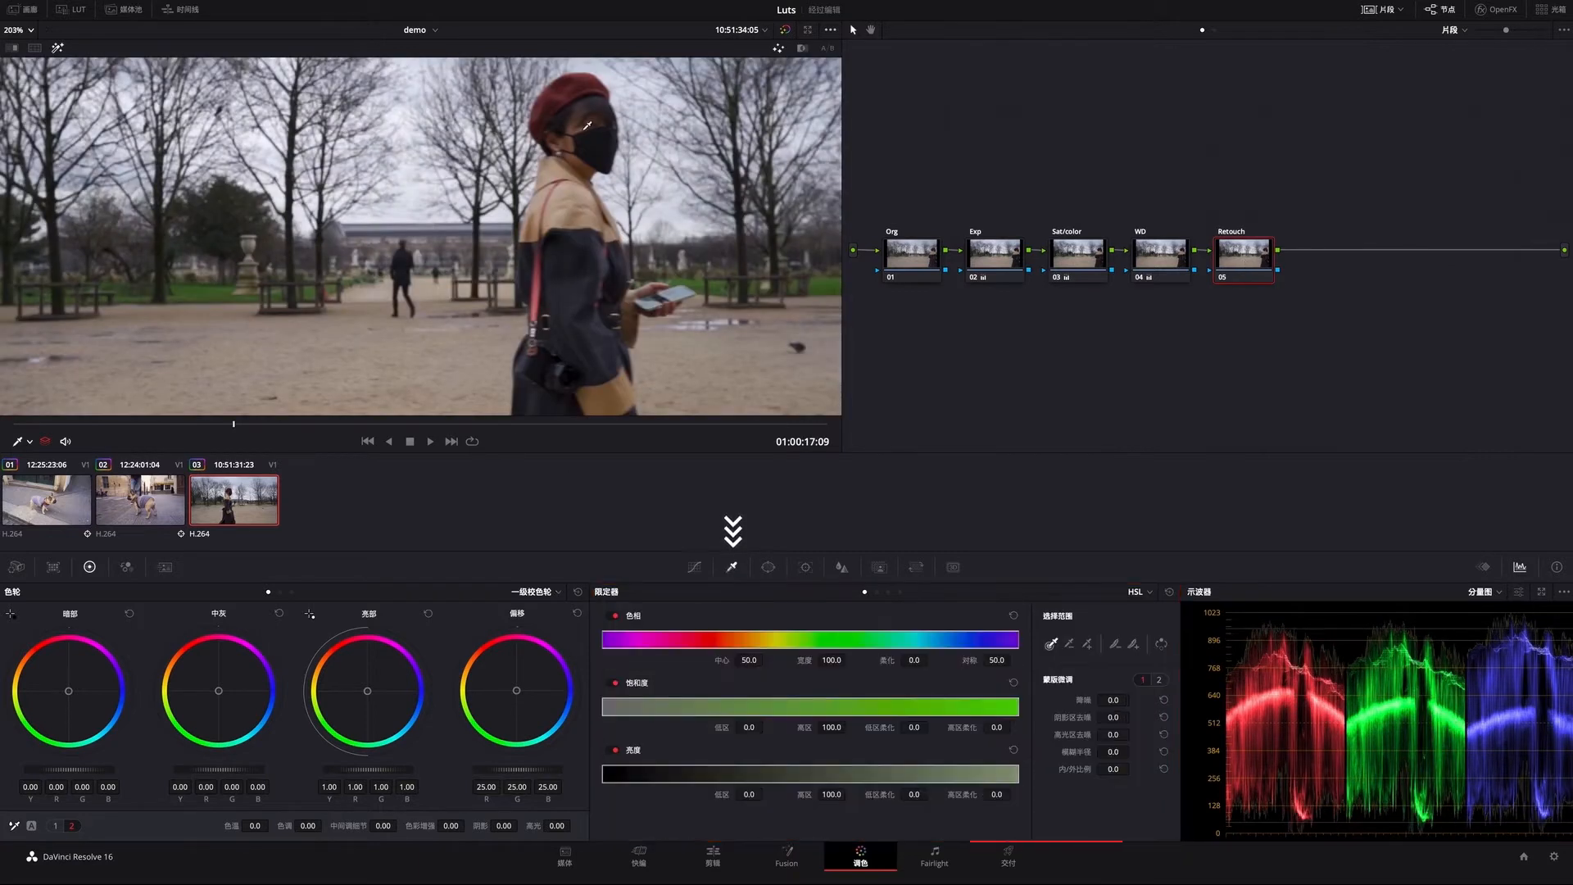
drag(587, 126, 573, 140)
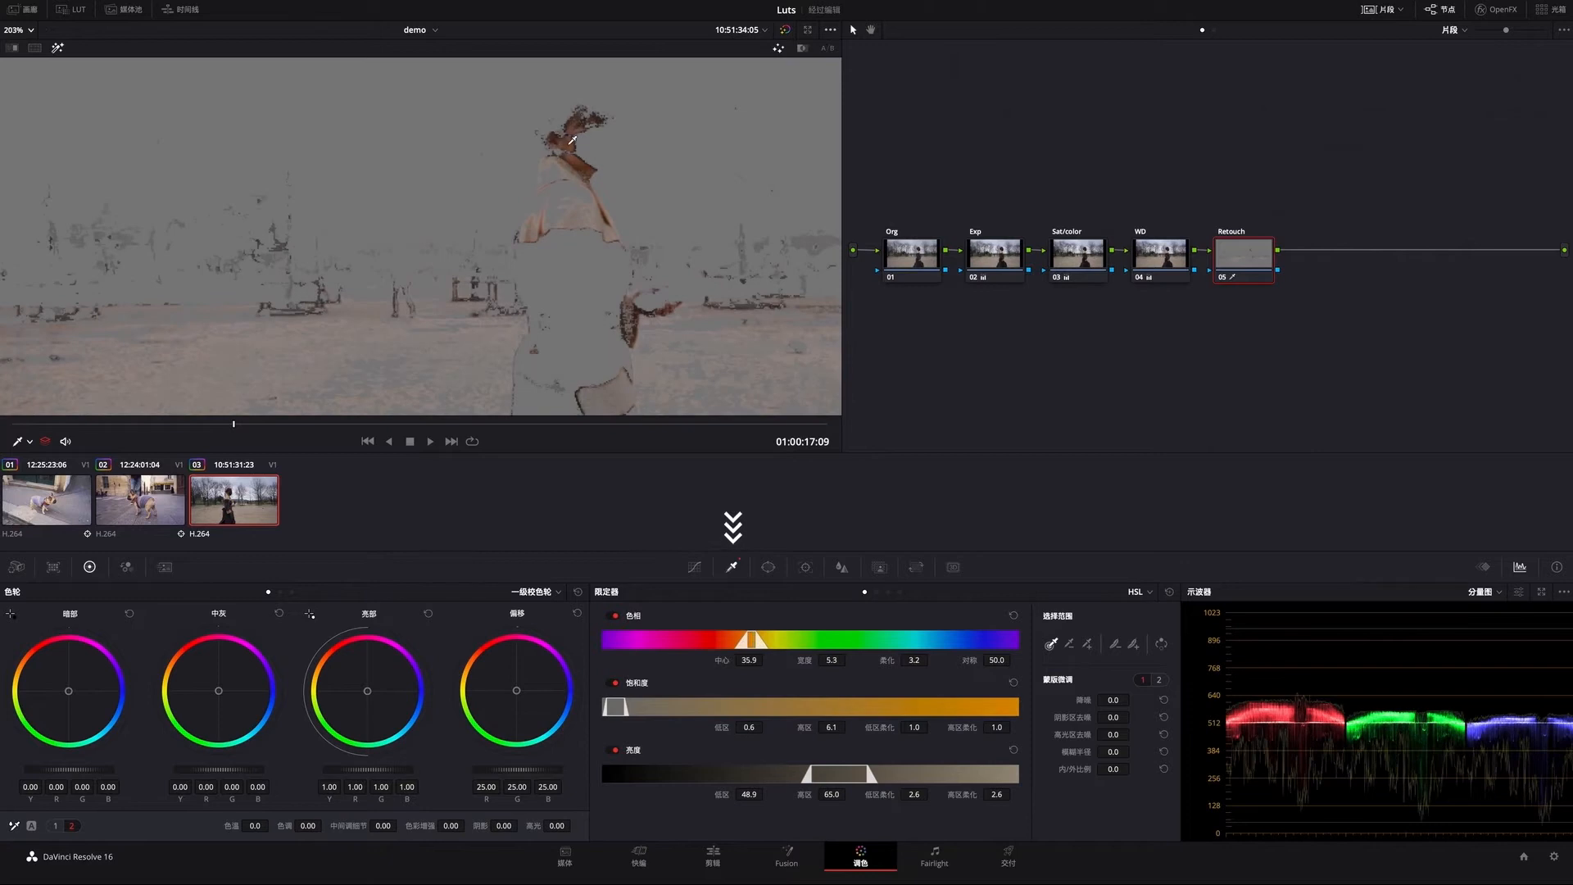
drag(573, 140, 585, 168)
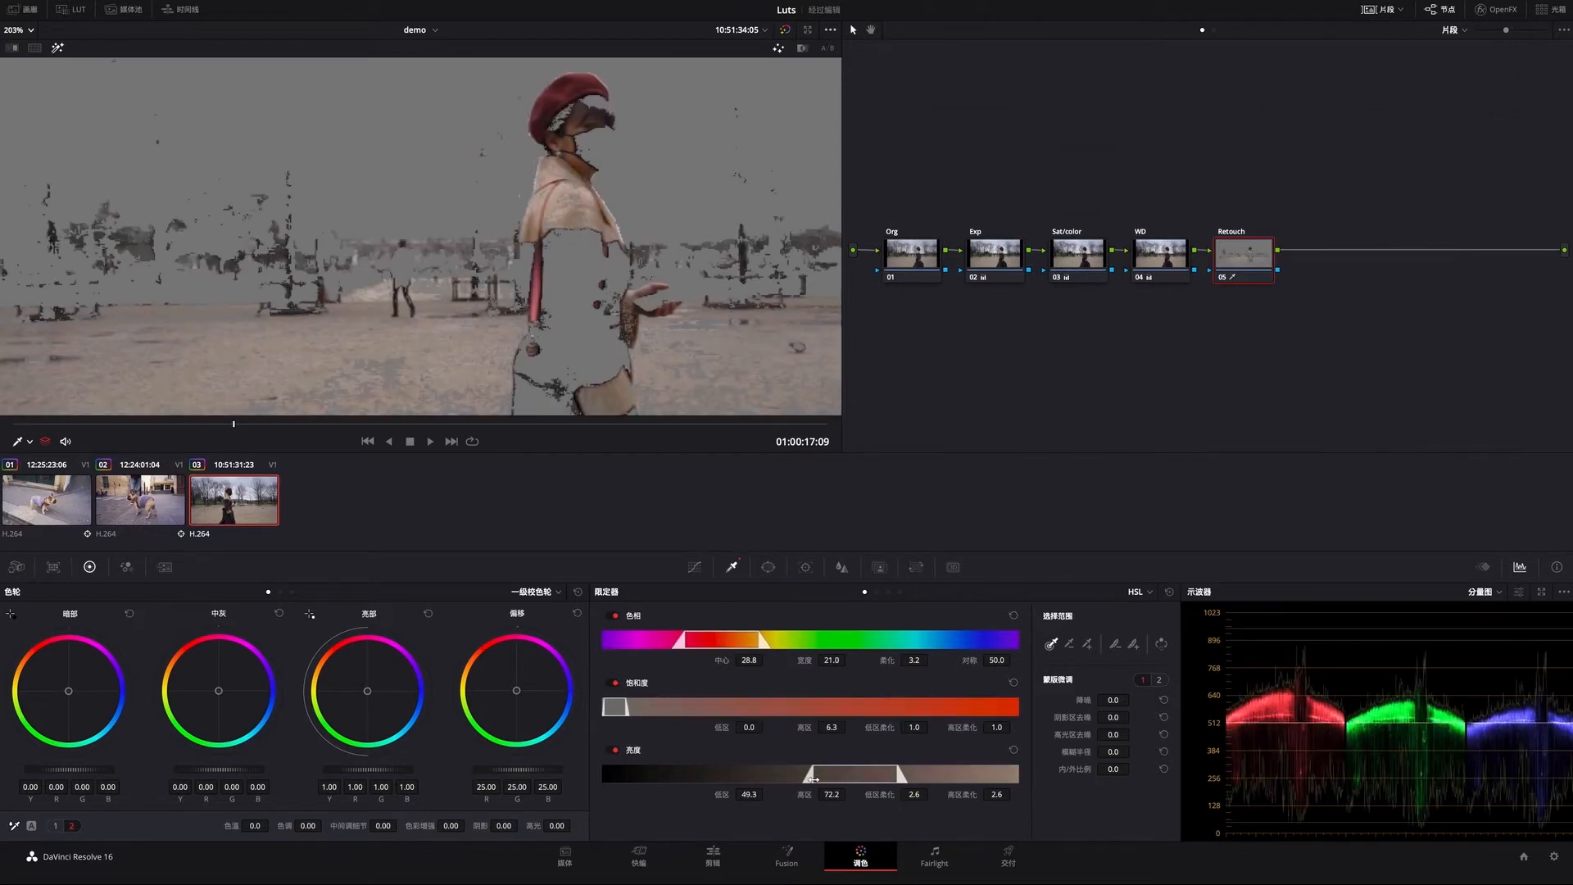
Narrow the skin key to hue width 17.8, saturation 1.1–5.7 and luminance 53.9–60.9, with denoise 3.1 and shadow denoise 1.1.
drag(812, 778, 829, 779)
drag(604, 708, 609, 708)
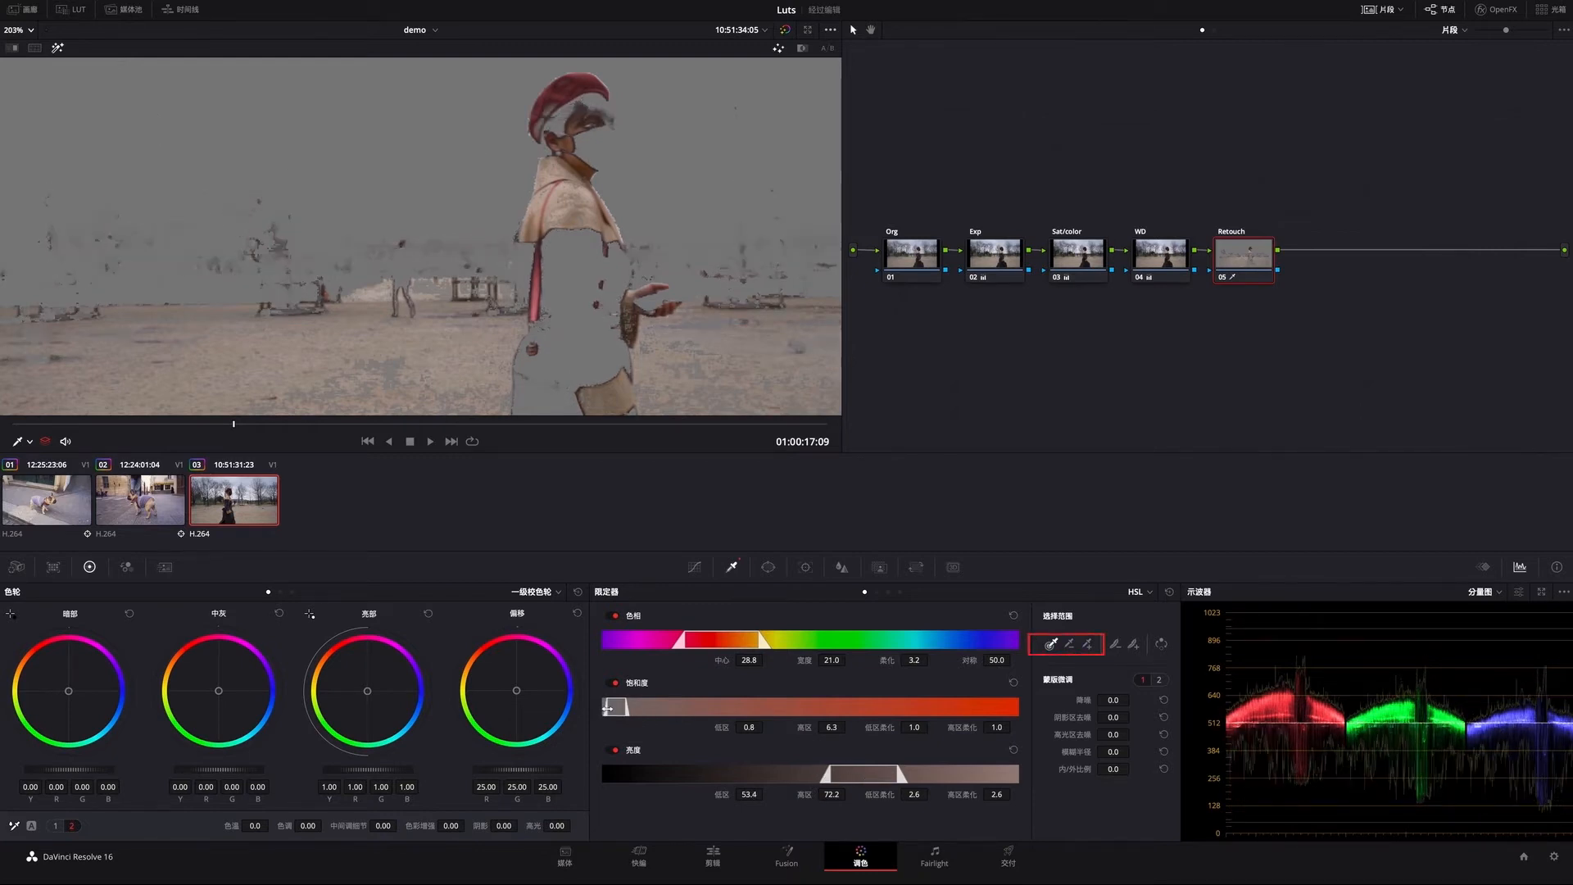
drag(682, 642, 691, 642)
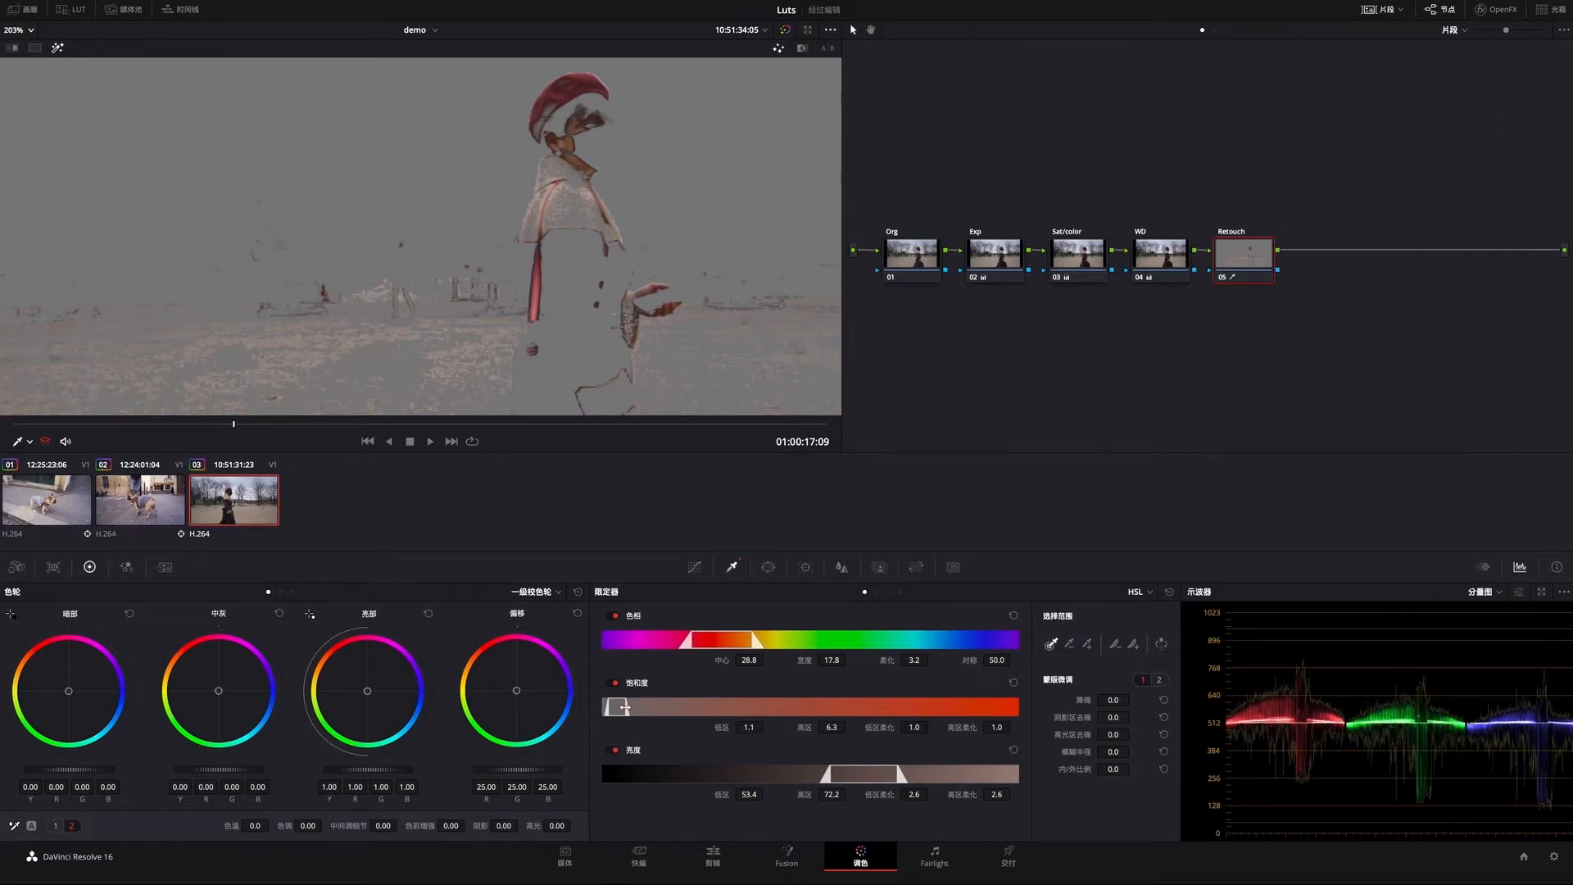
drag(625, 707, 619, 707)
drag(890, 775, 848, 777)
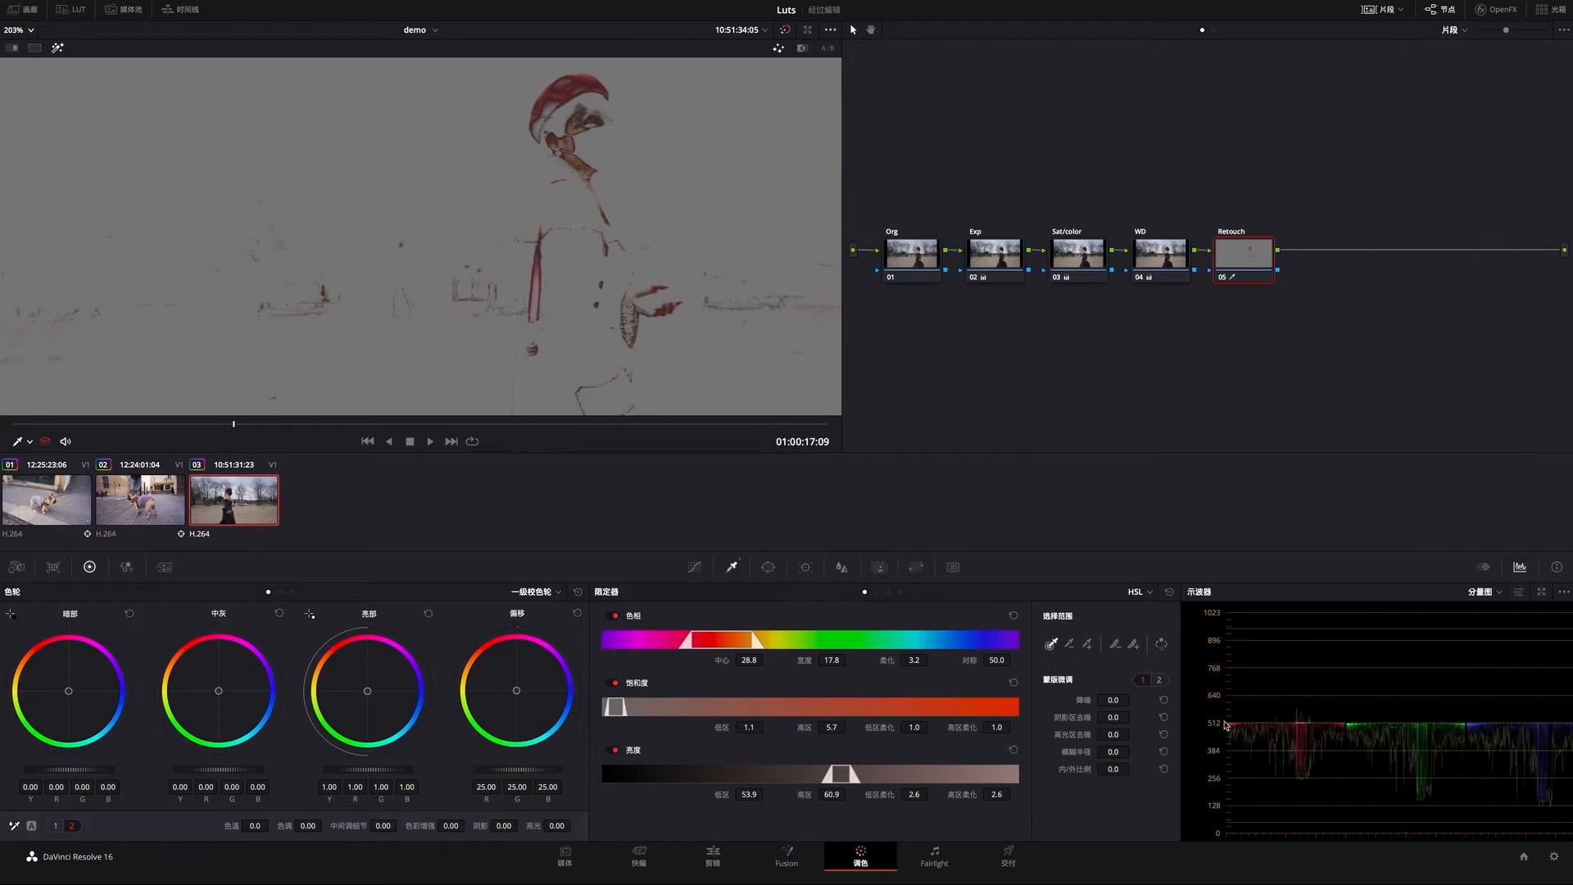
mouse_move(1113, 701)
mouse_down()
mouse_move(1138, 701)
mouse_move(1123, 718)
mouse_up()
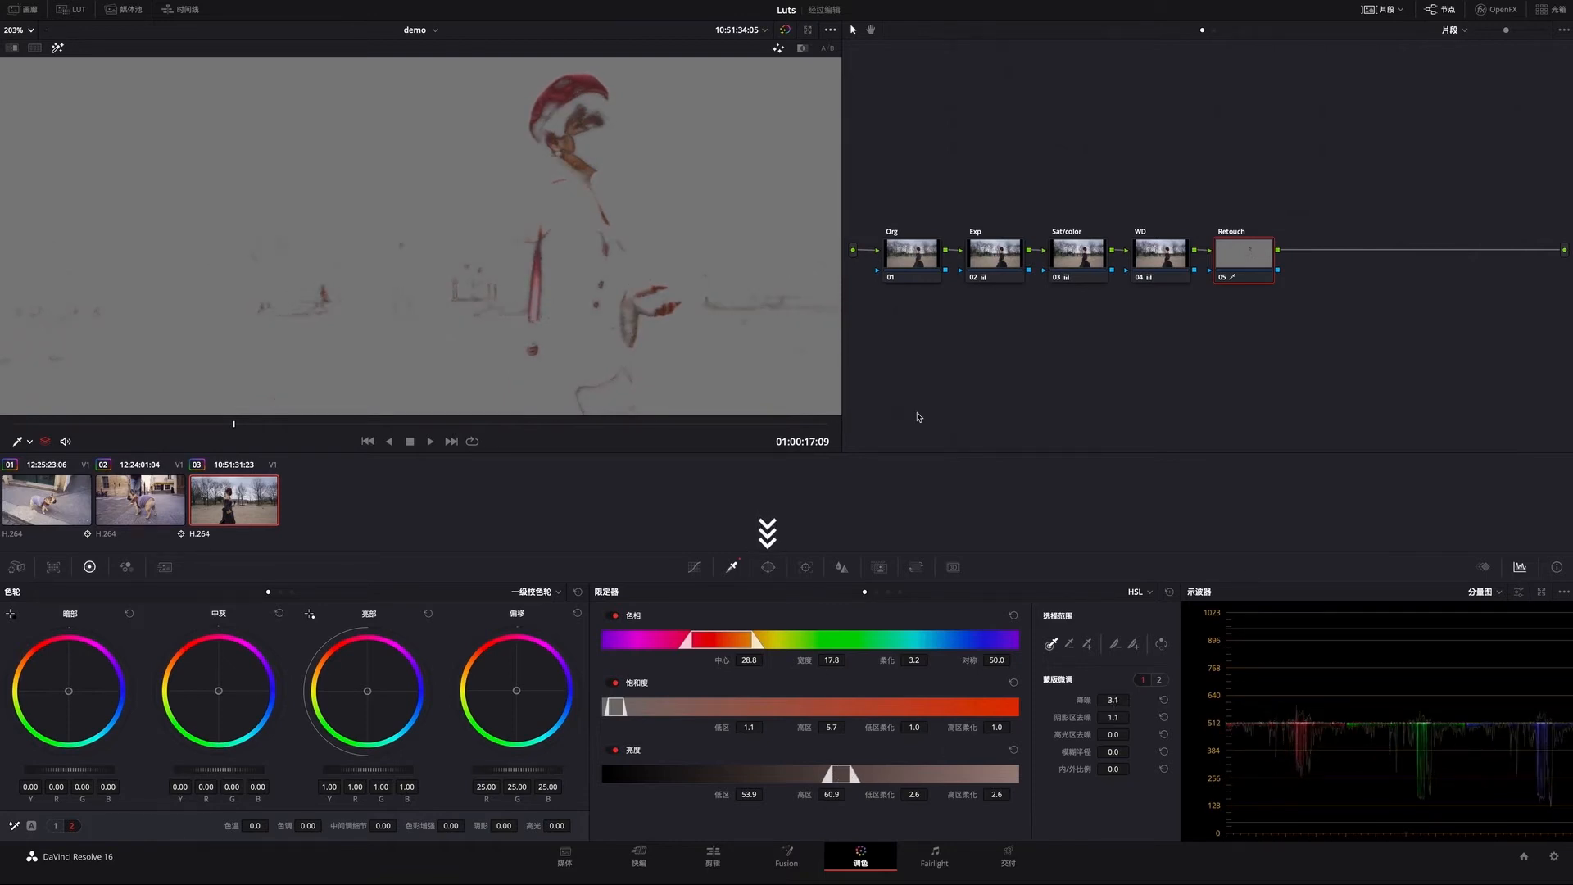
Draw a closed curve window around the woman's exposed face and neck to limit the skin key.
click(769, 567)
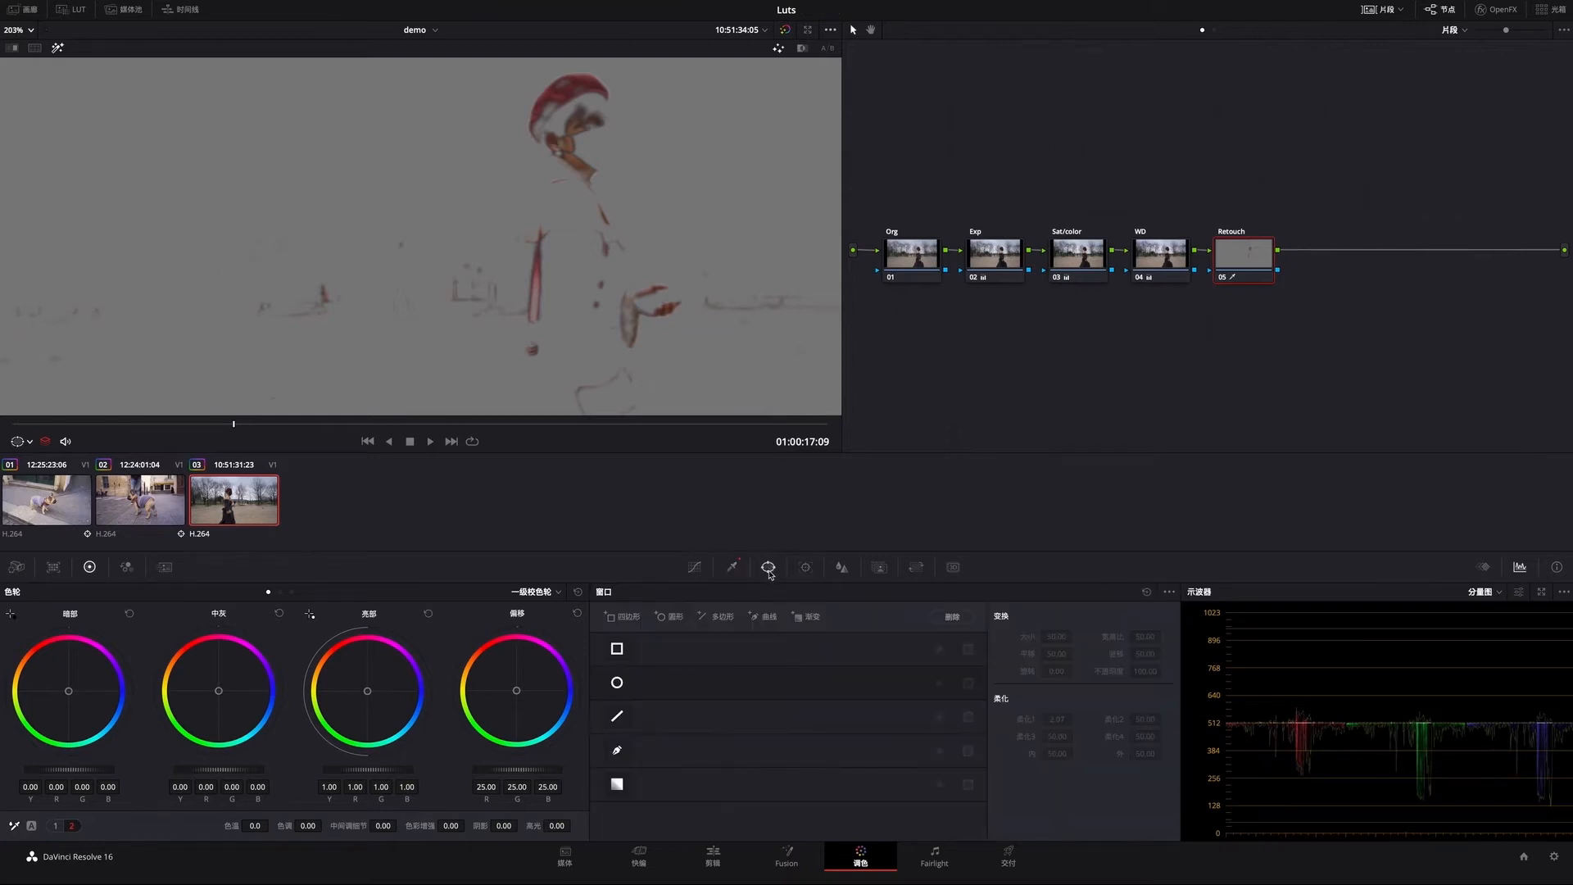
click(759, 619)
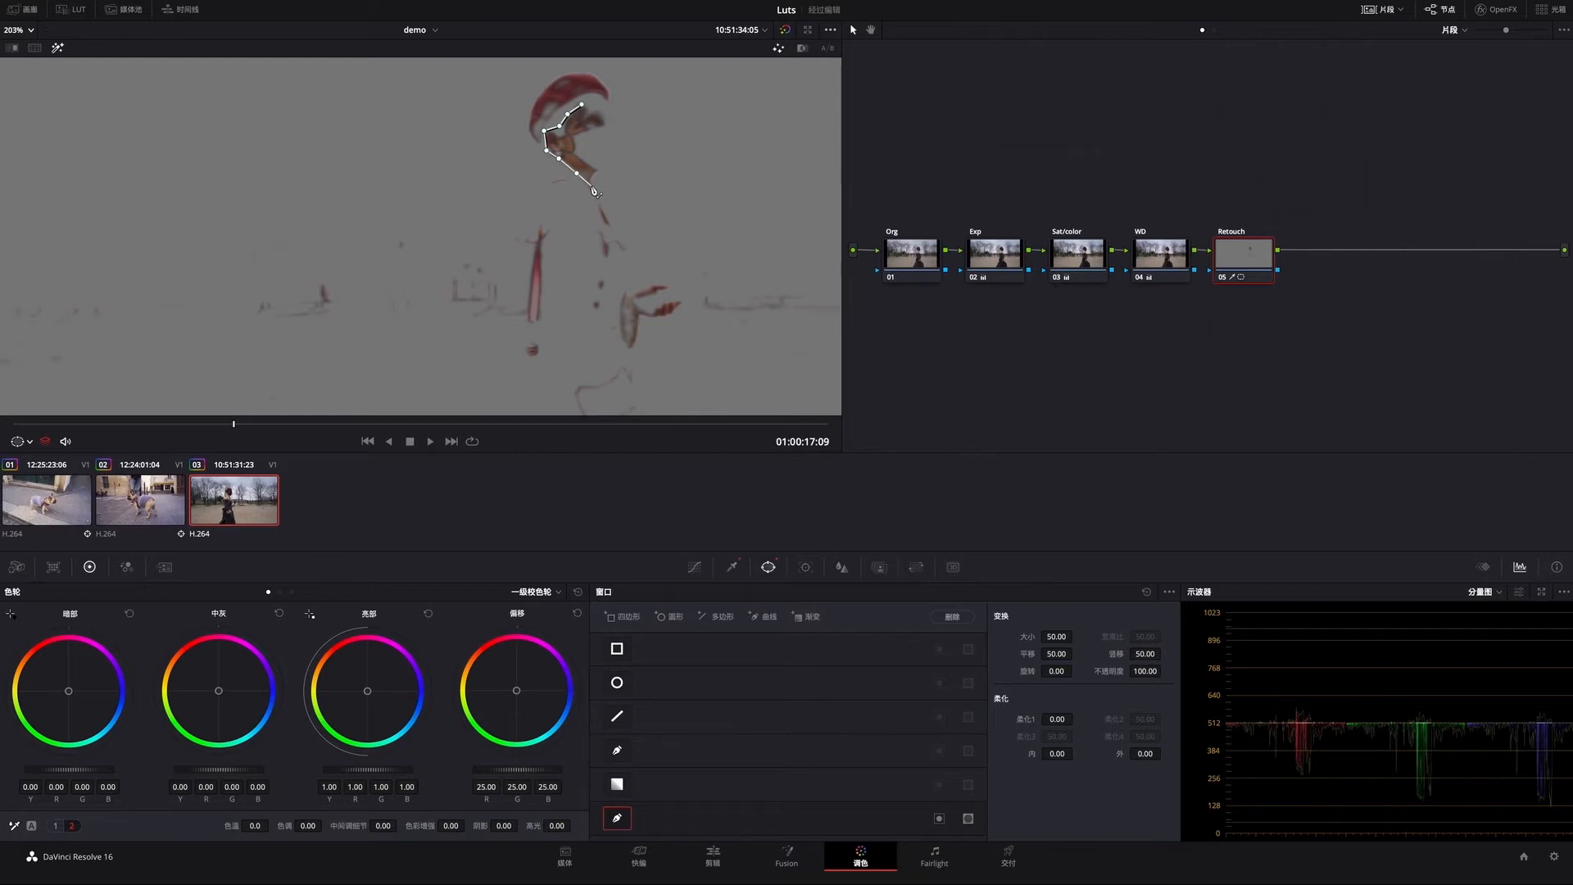
click(590, 184)
click(599, 170)
click(579, 154)
click(579, 136)
click(608, 128)
click(610, 113)
click(581, 105)
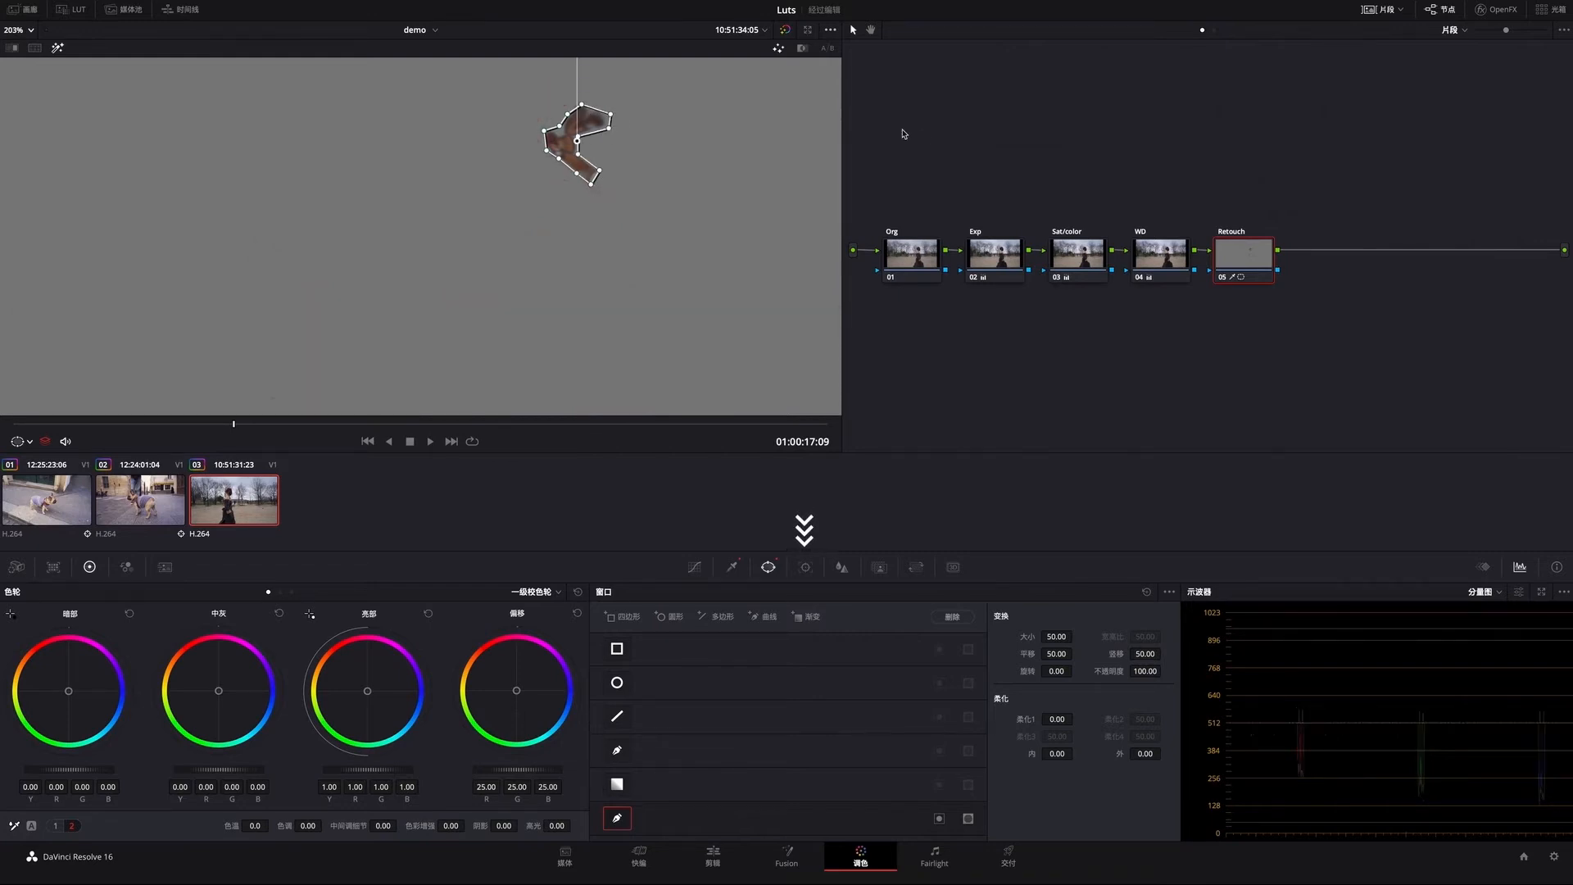
Track the face window forward and backward through the clip, with the highlight view turned off.
click(806, 567)
click(663, 617)
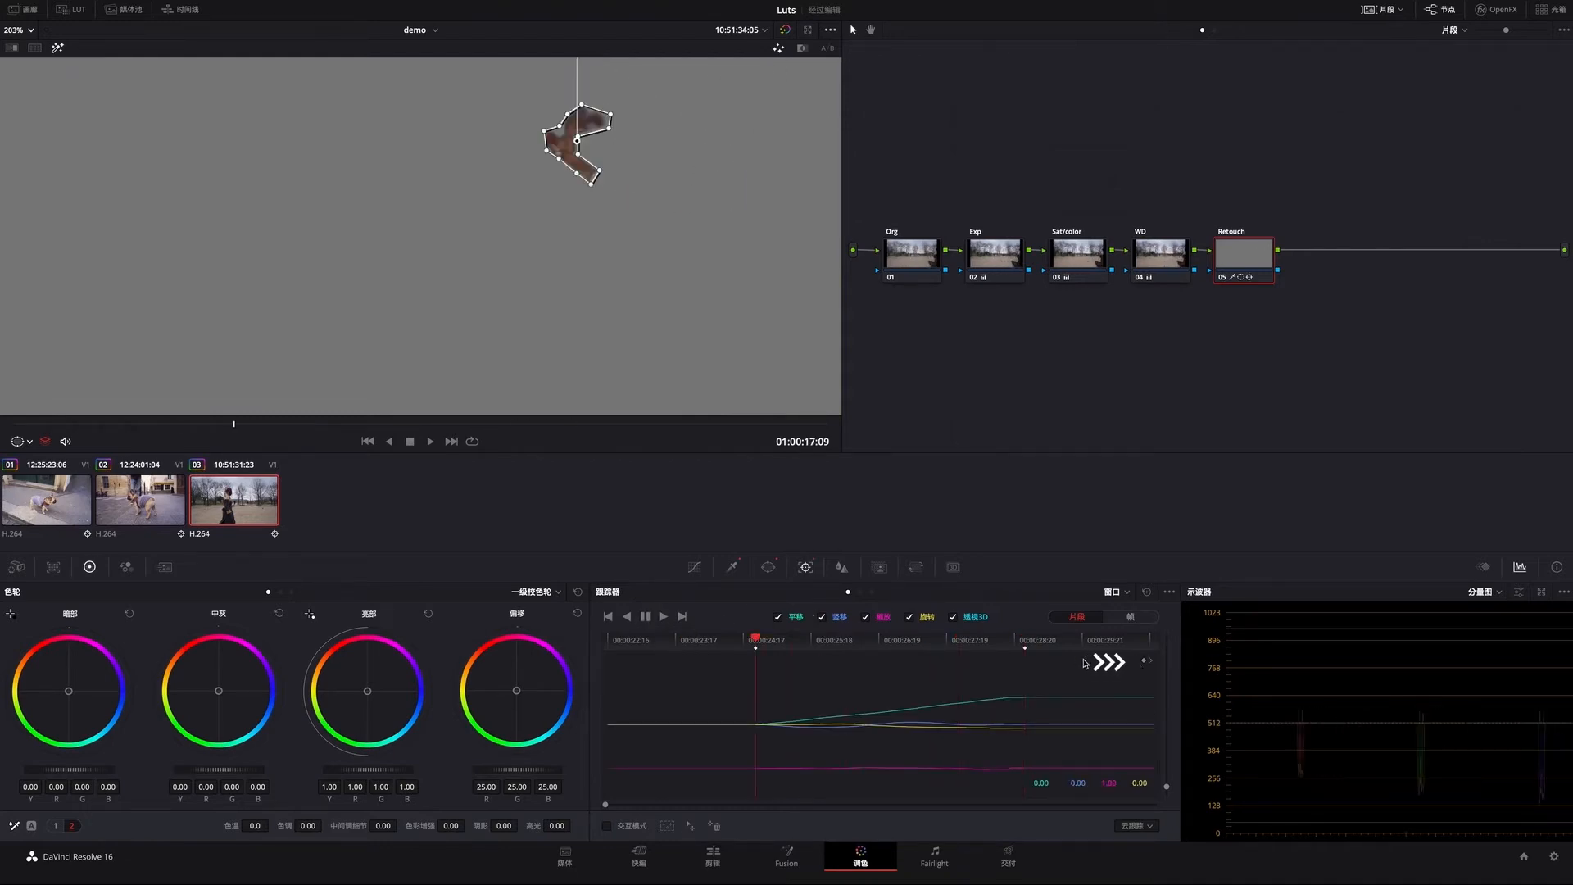
click(57, 47)
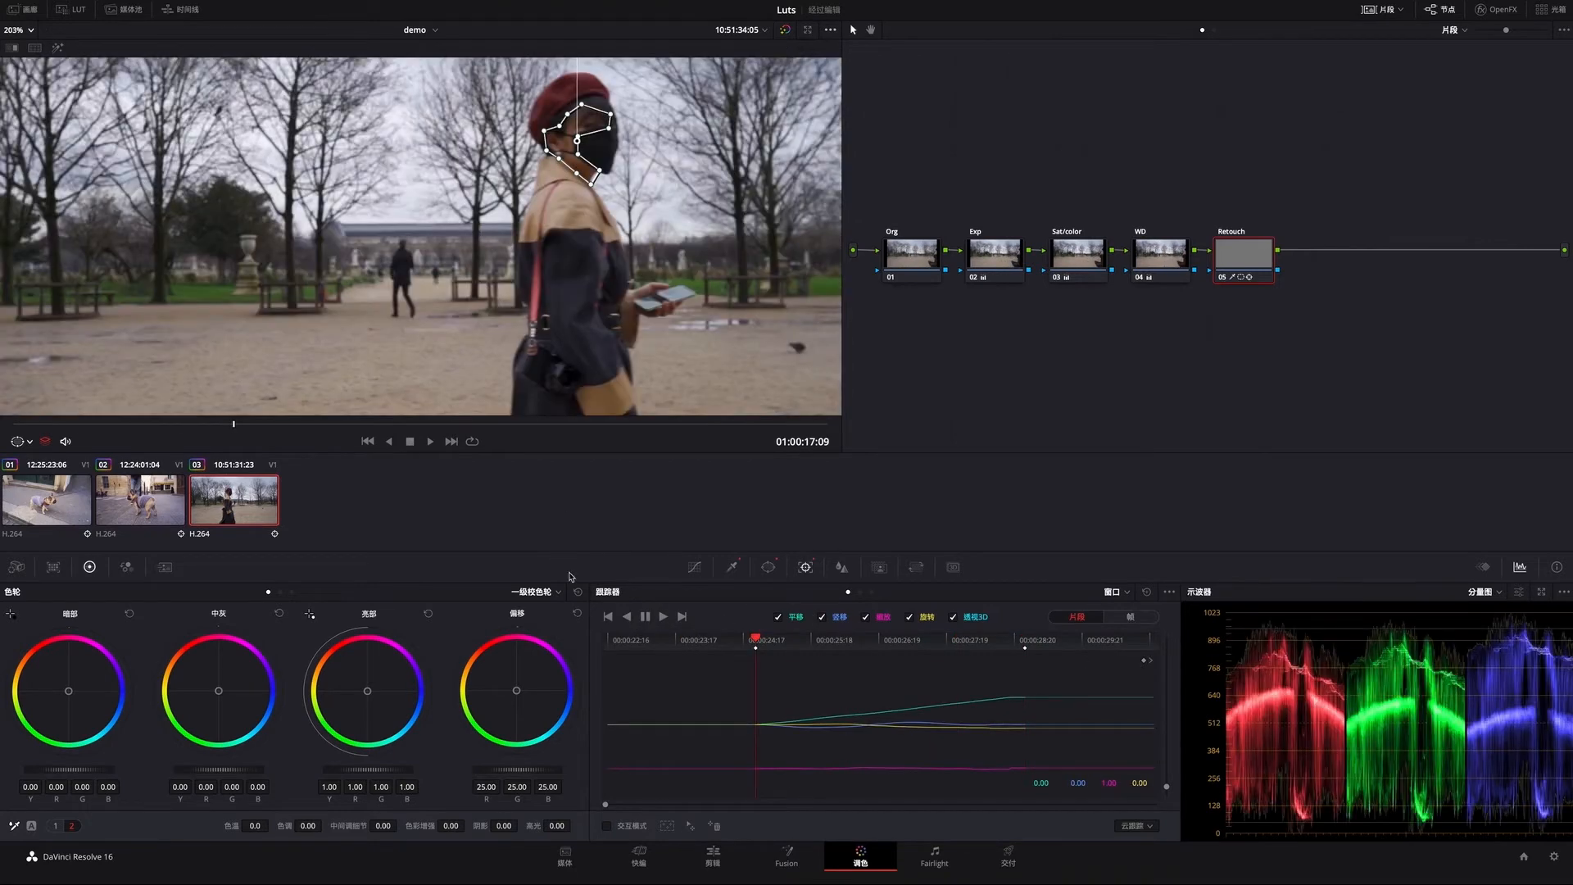
click(627, 616)
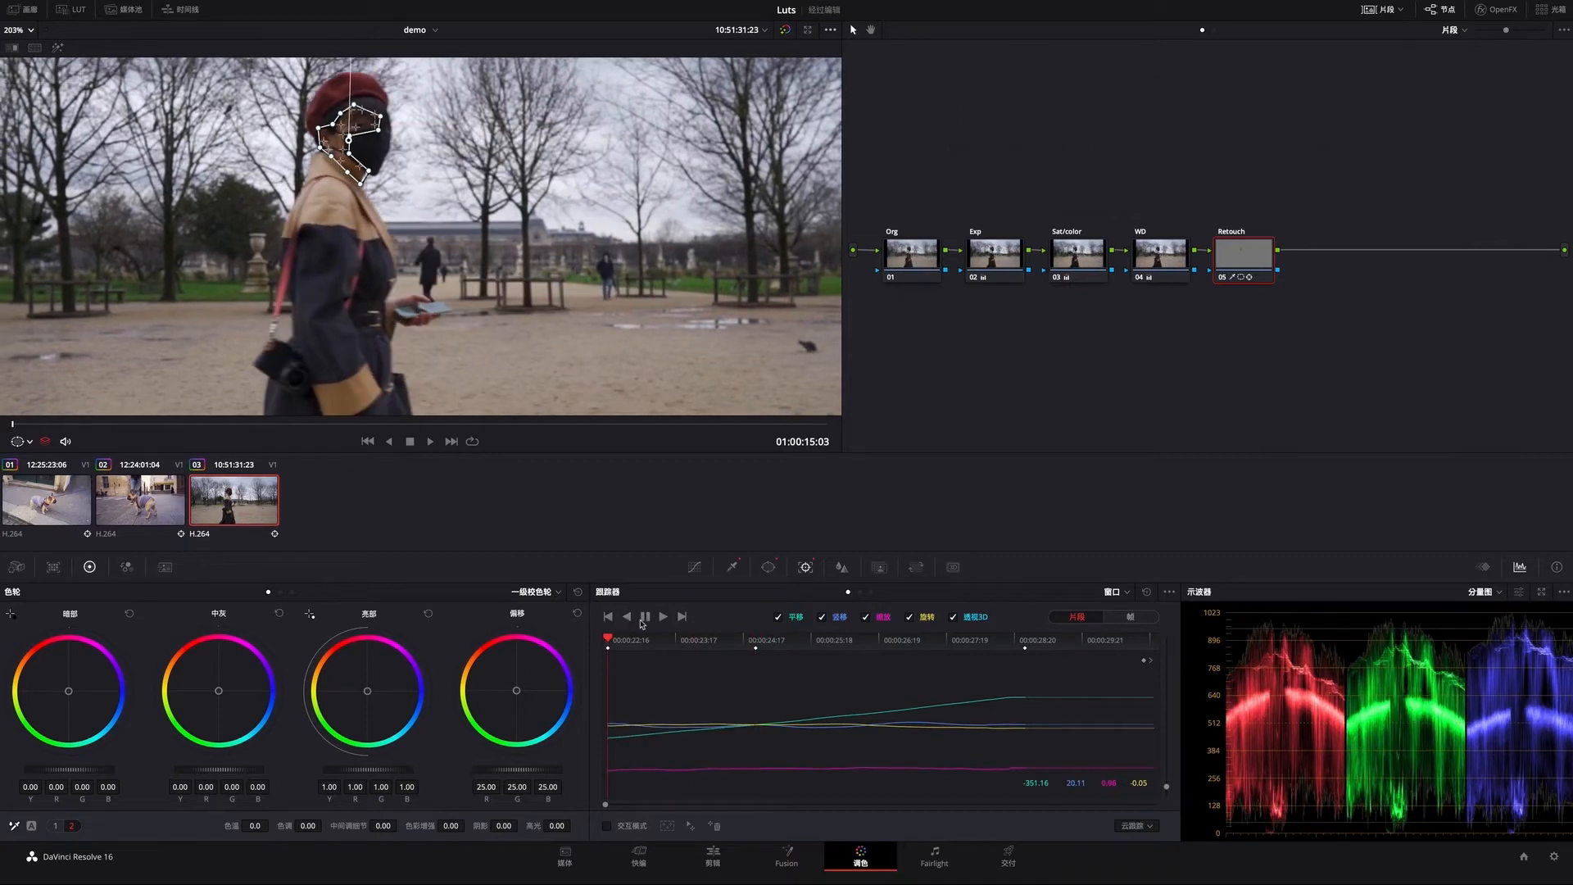
Switch the scope to the vectorscope with the skin tone indicator shown, and highlight the keyed skin in the viewer.
click(769, 567)
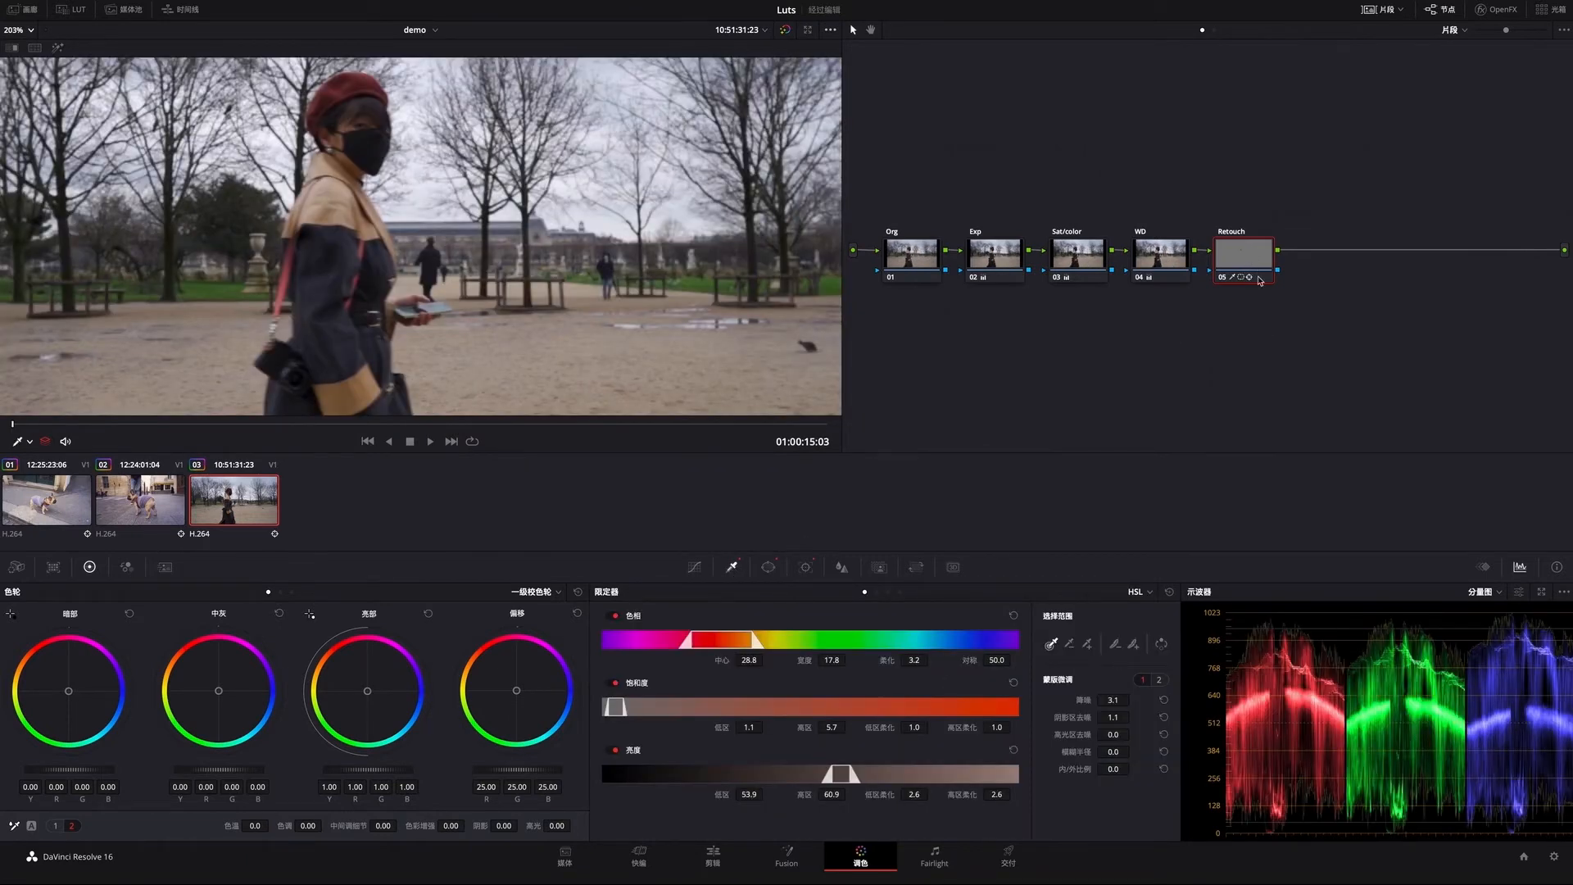
click(1498, 592)
click(1500, 635)
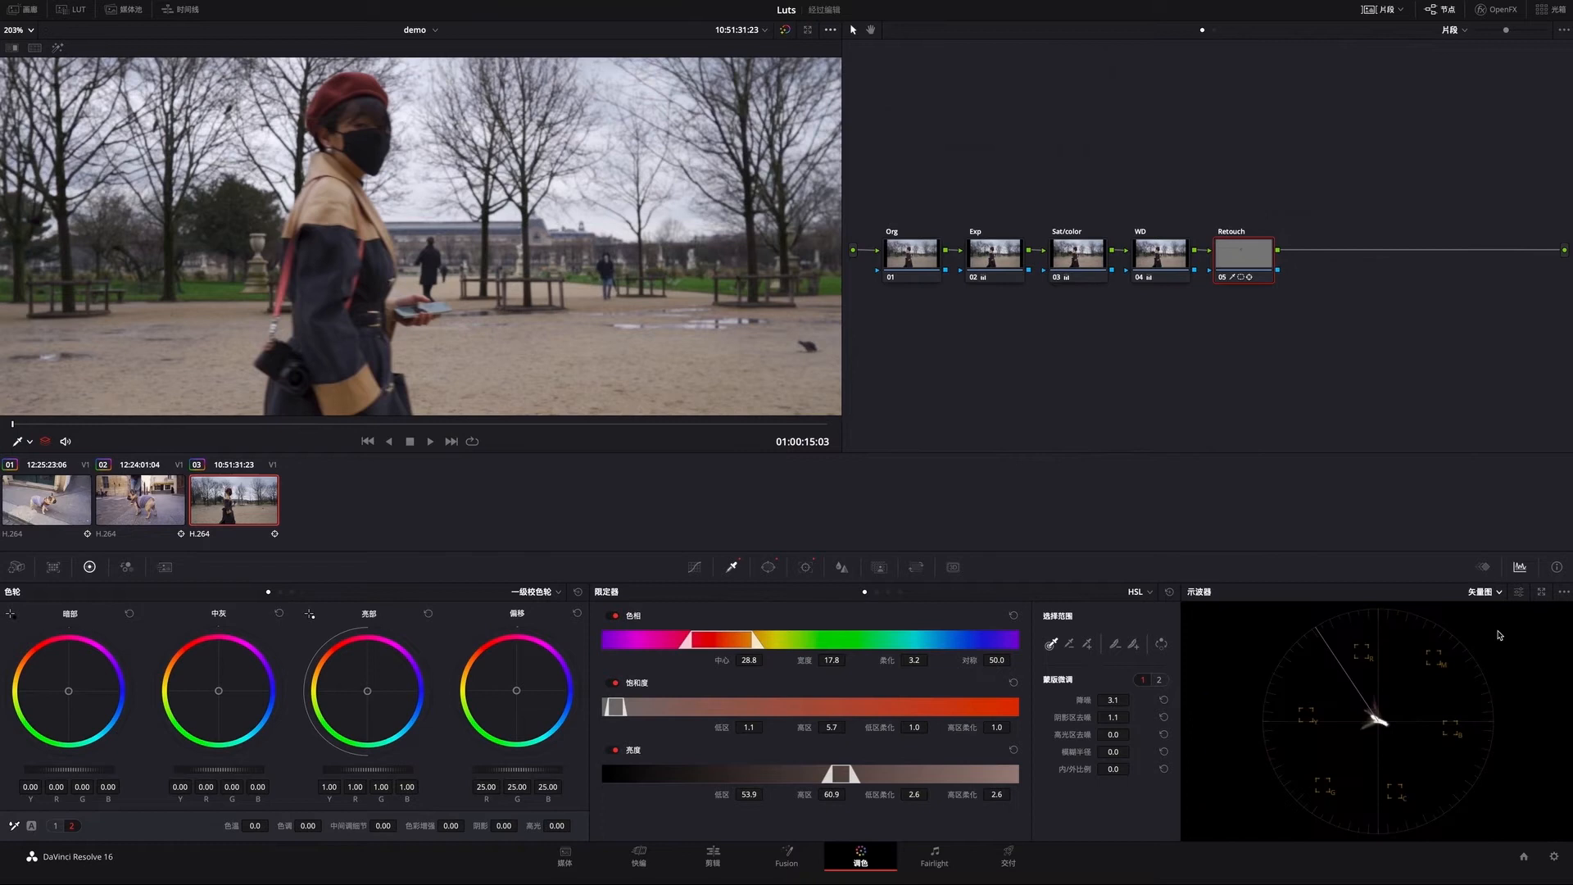
click(1519, 591)
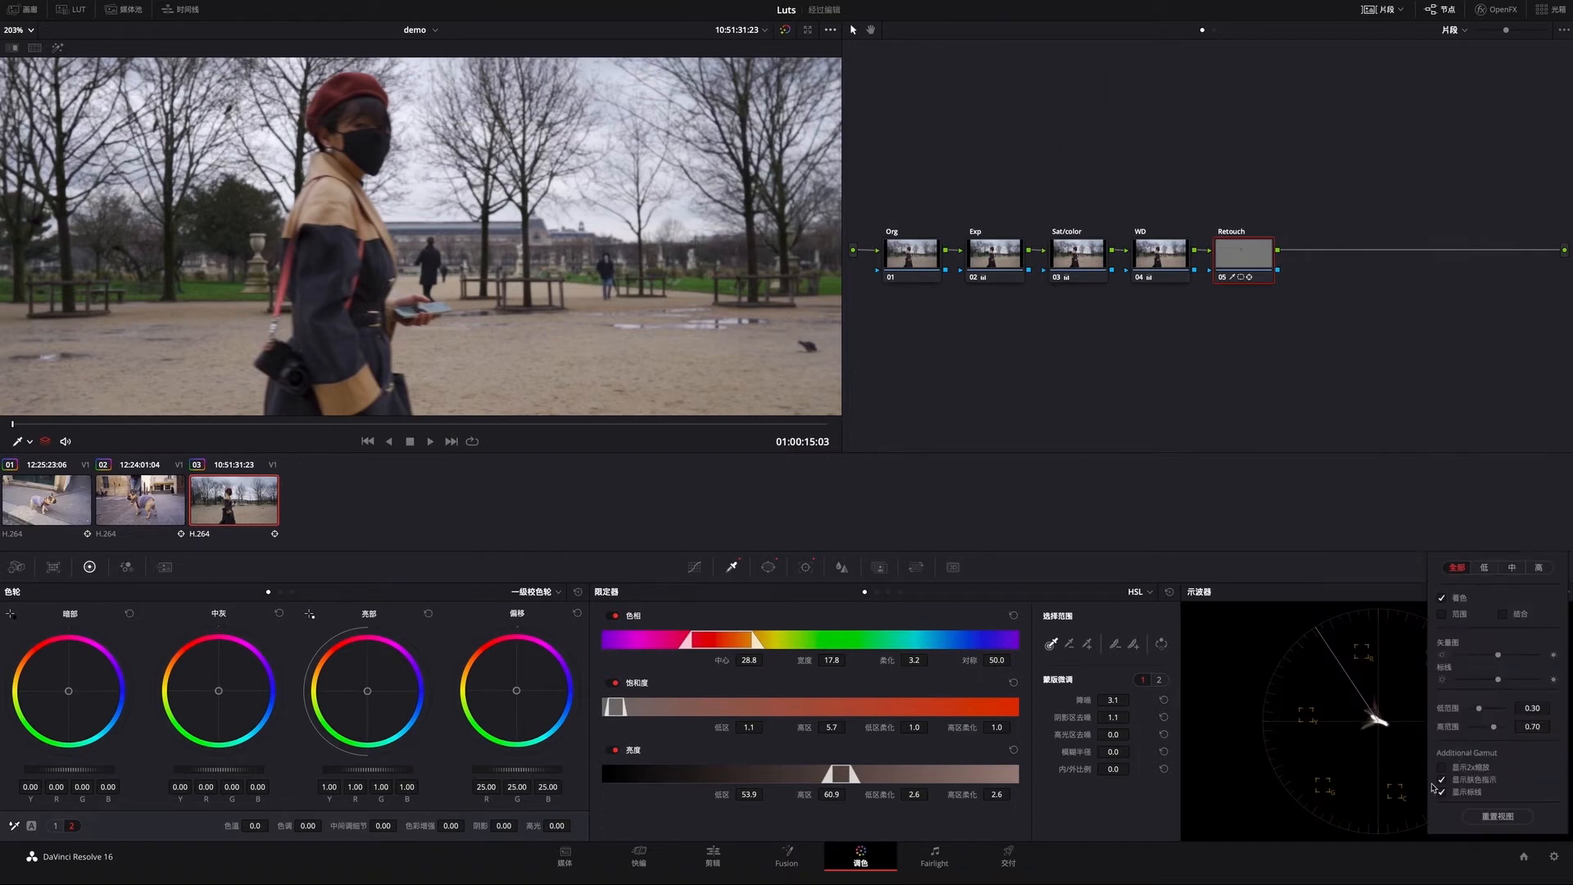
click(57, 48)
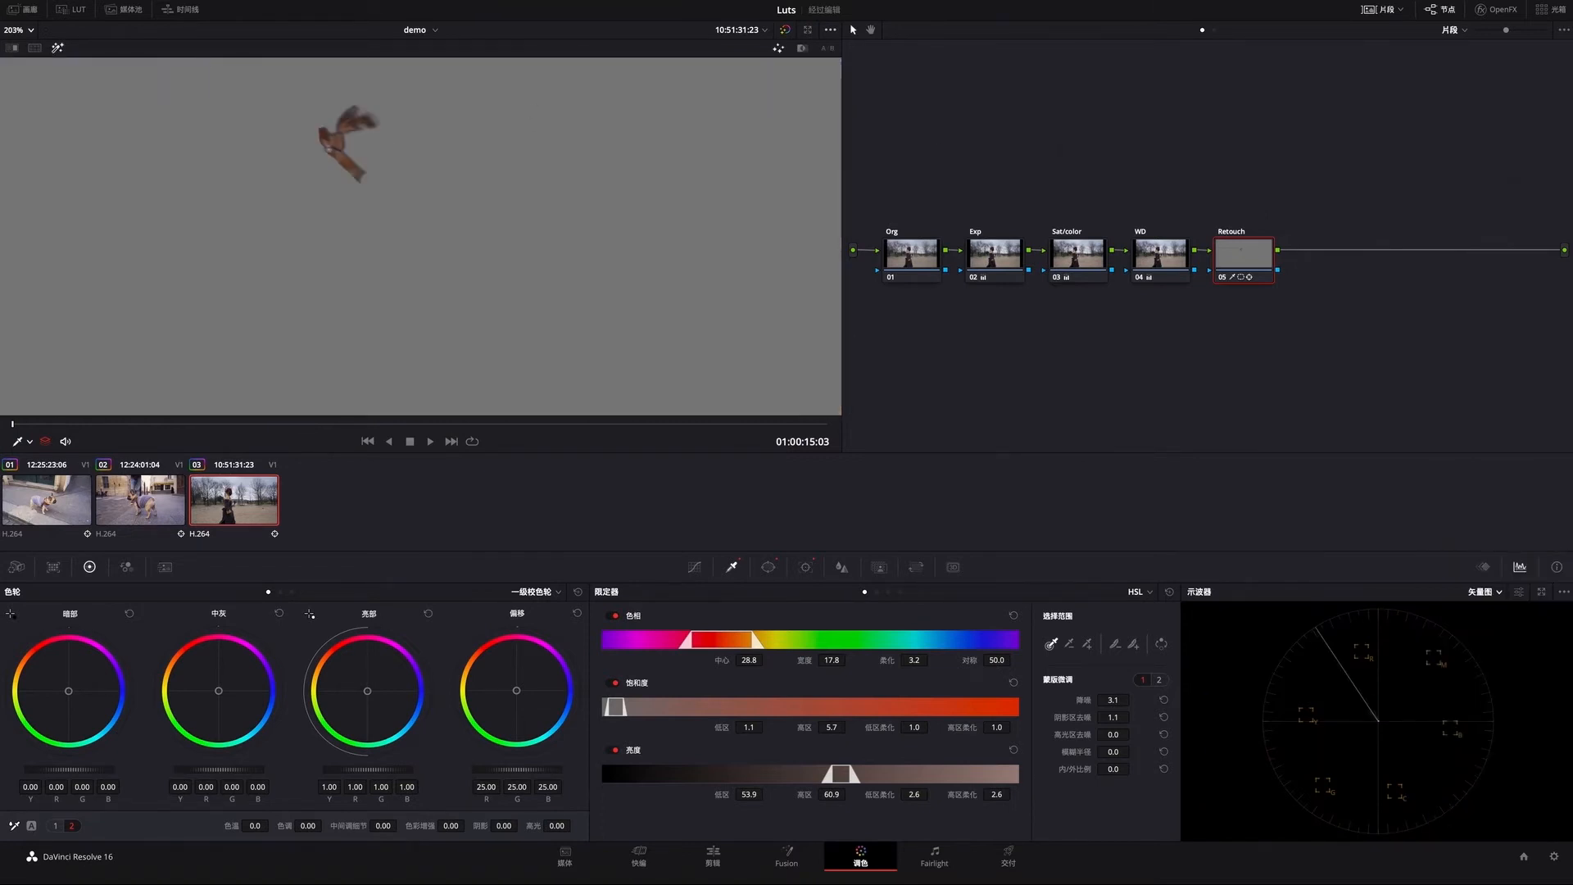
click(1519, 591)
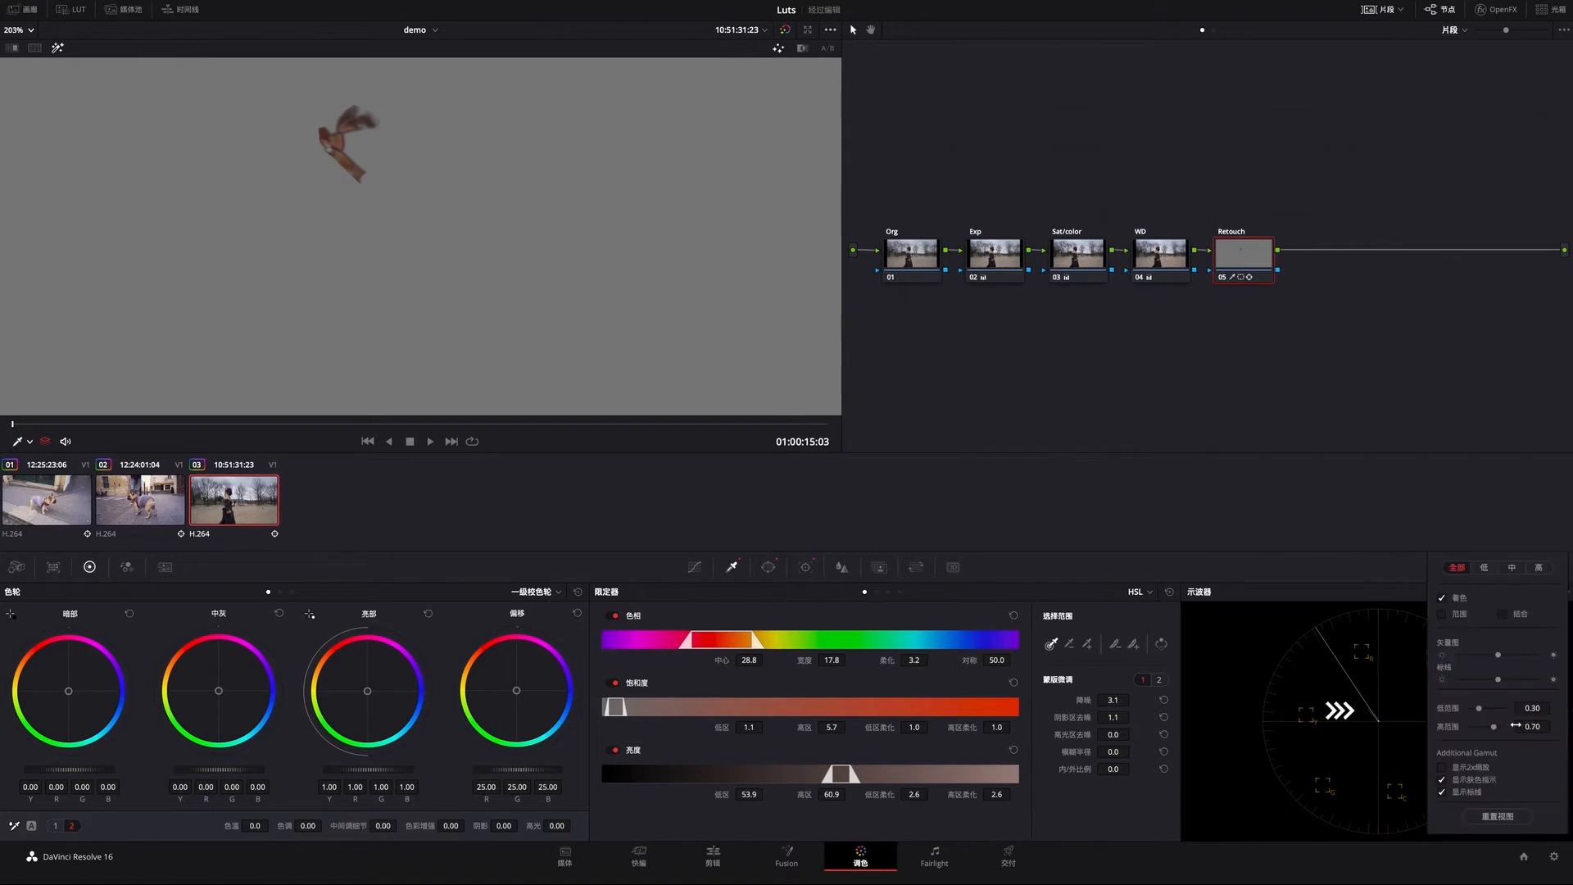
click(1443, 780)
click(1443, 780)
On the Hue vs Hue curve, sample the face and rotate the skin hue by 6.41, comparing with the highlight view off.
click(694, 567)
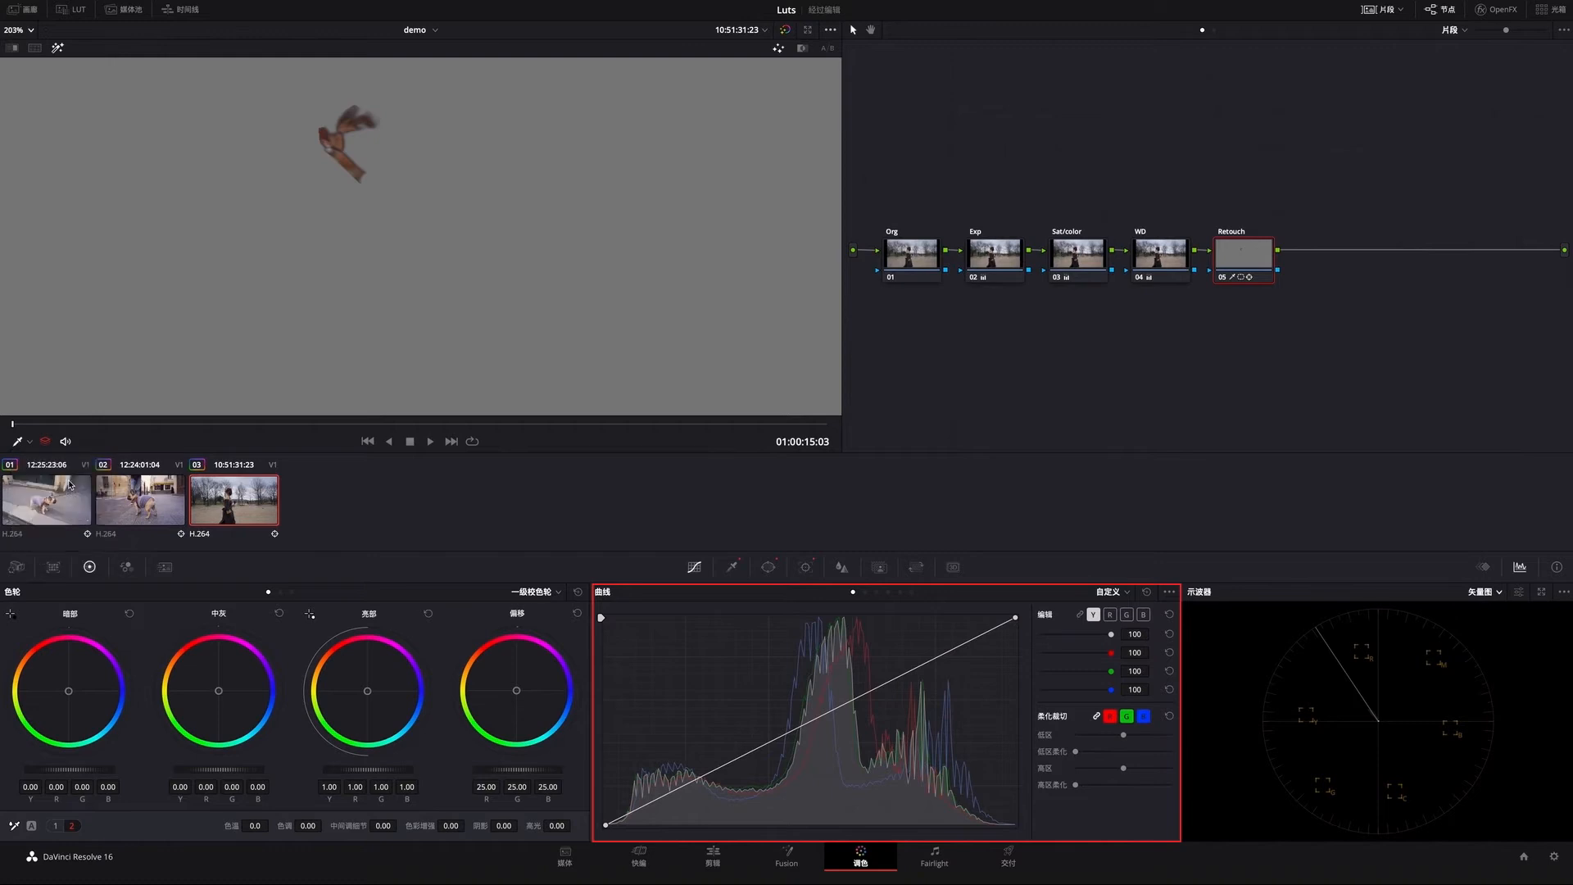
click(864, 592)
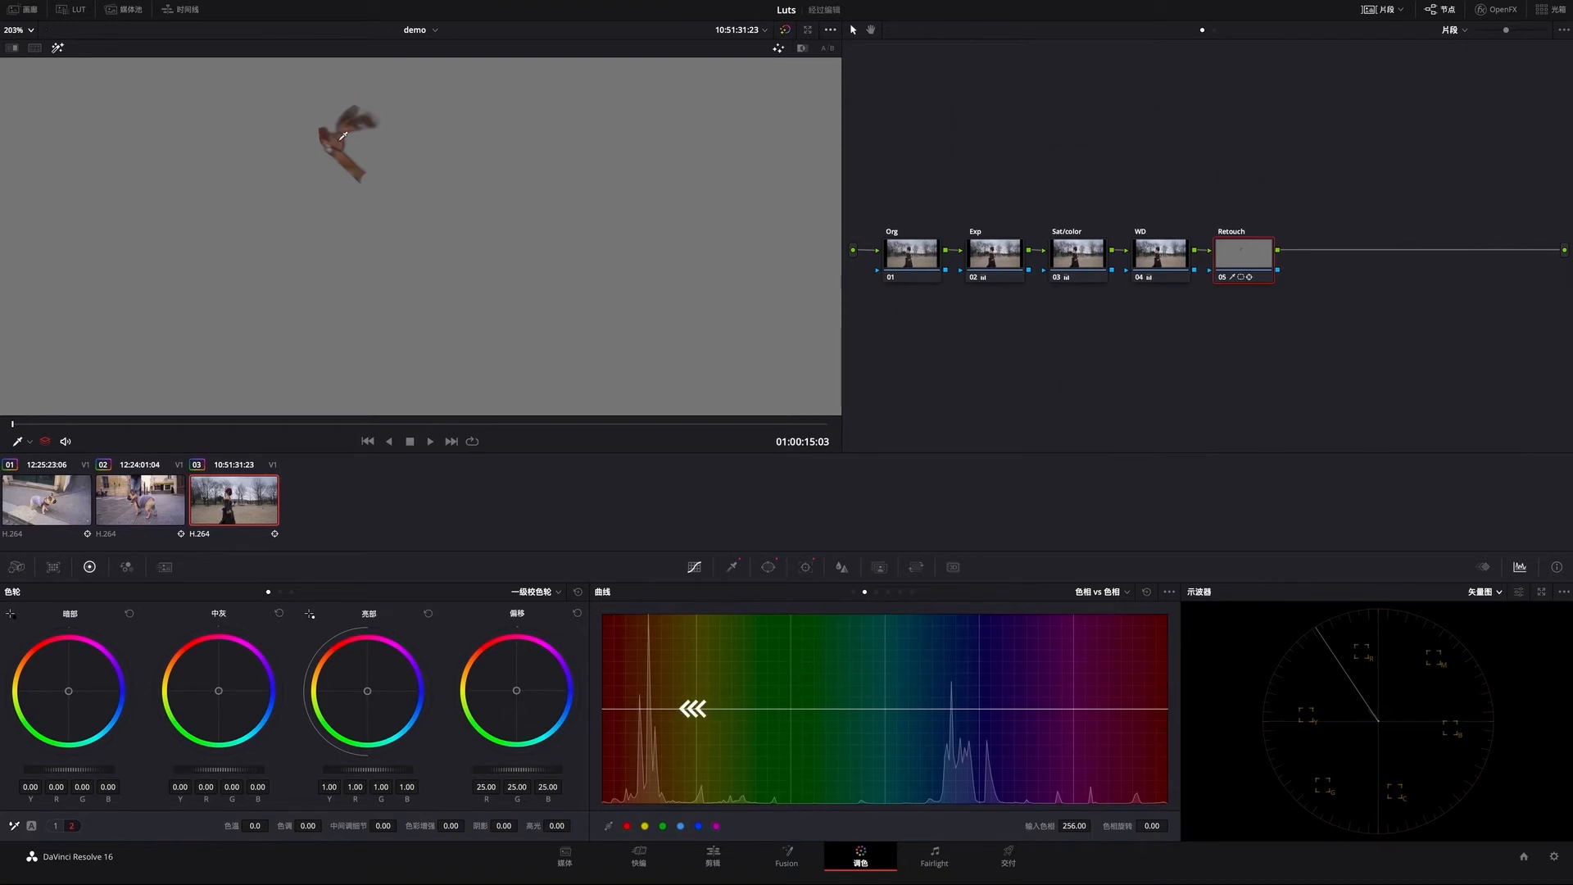
scroll(340, 140, up, 2)
click(306, 100)
click(313, 113)
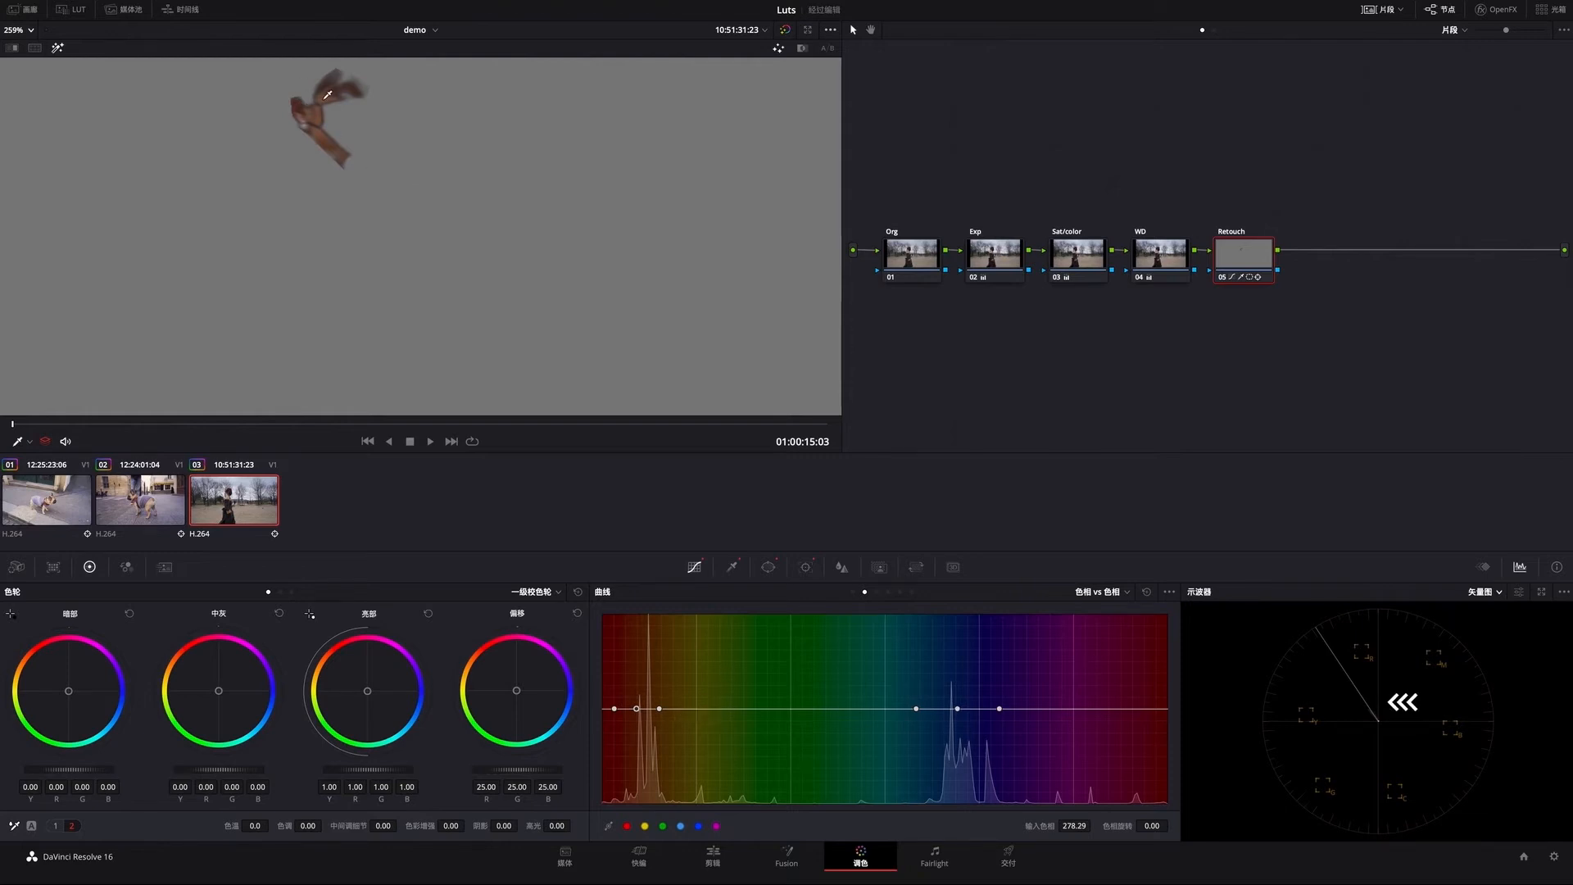
drag(637, 711, 639, 699)
click(55, 49)
click(58, 49)
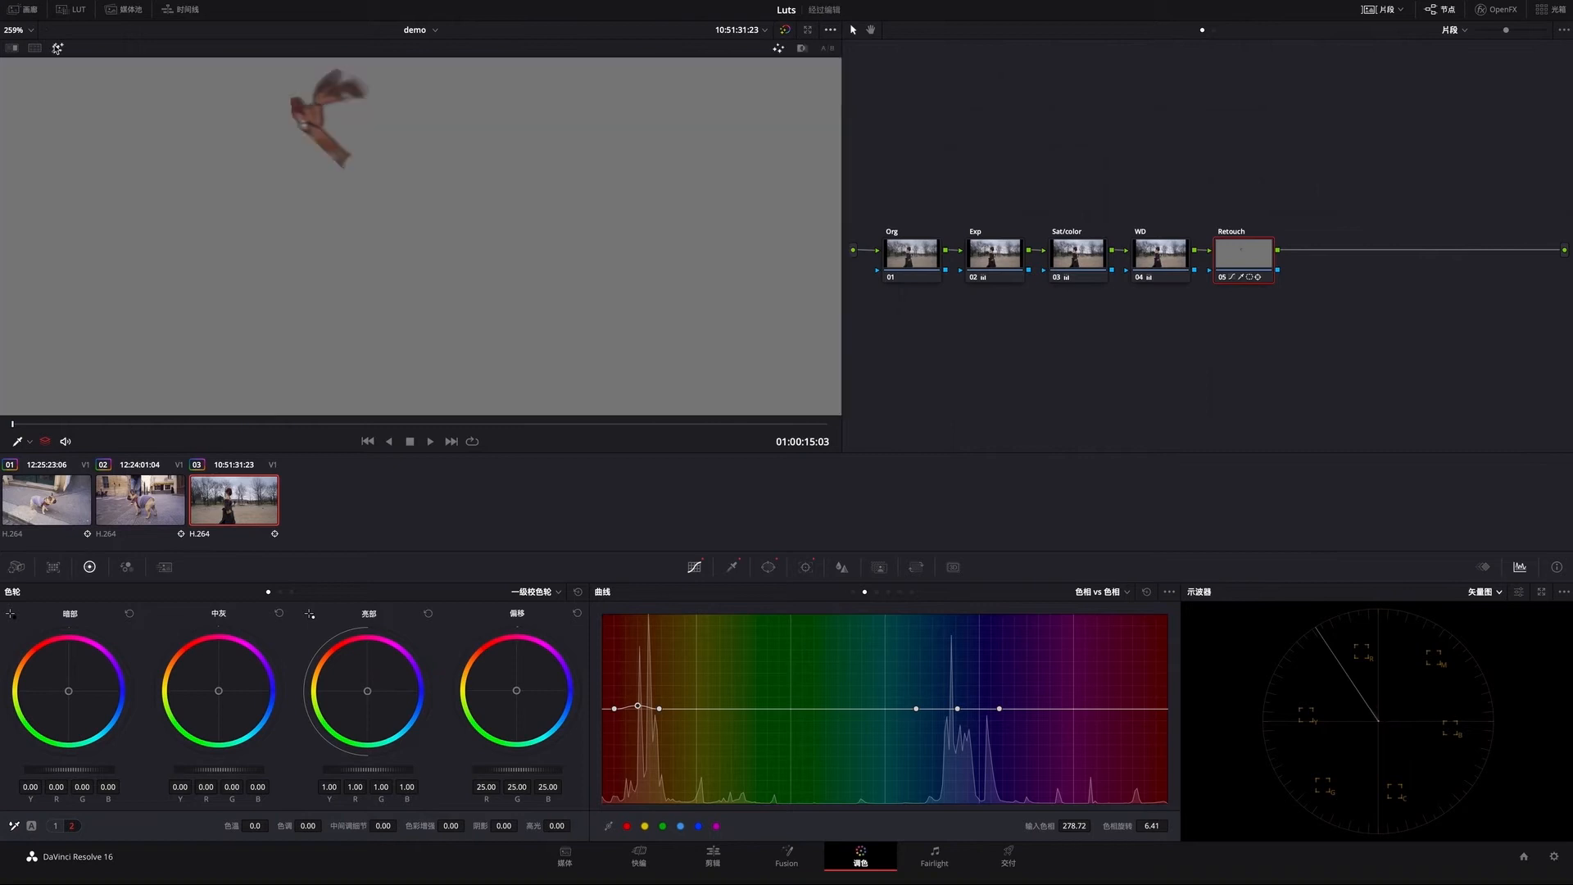
click(57, 48)
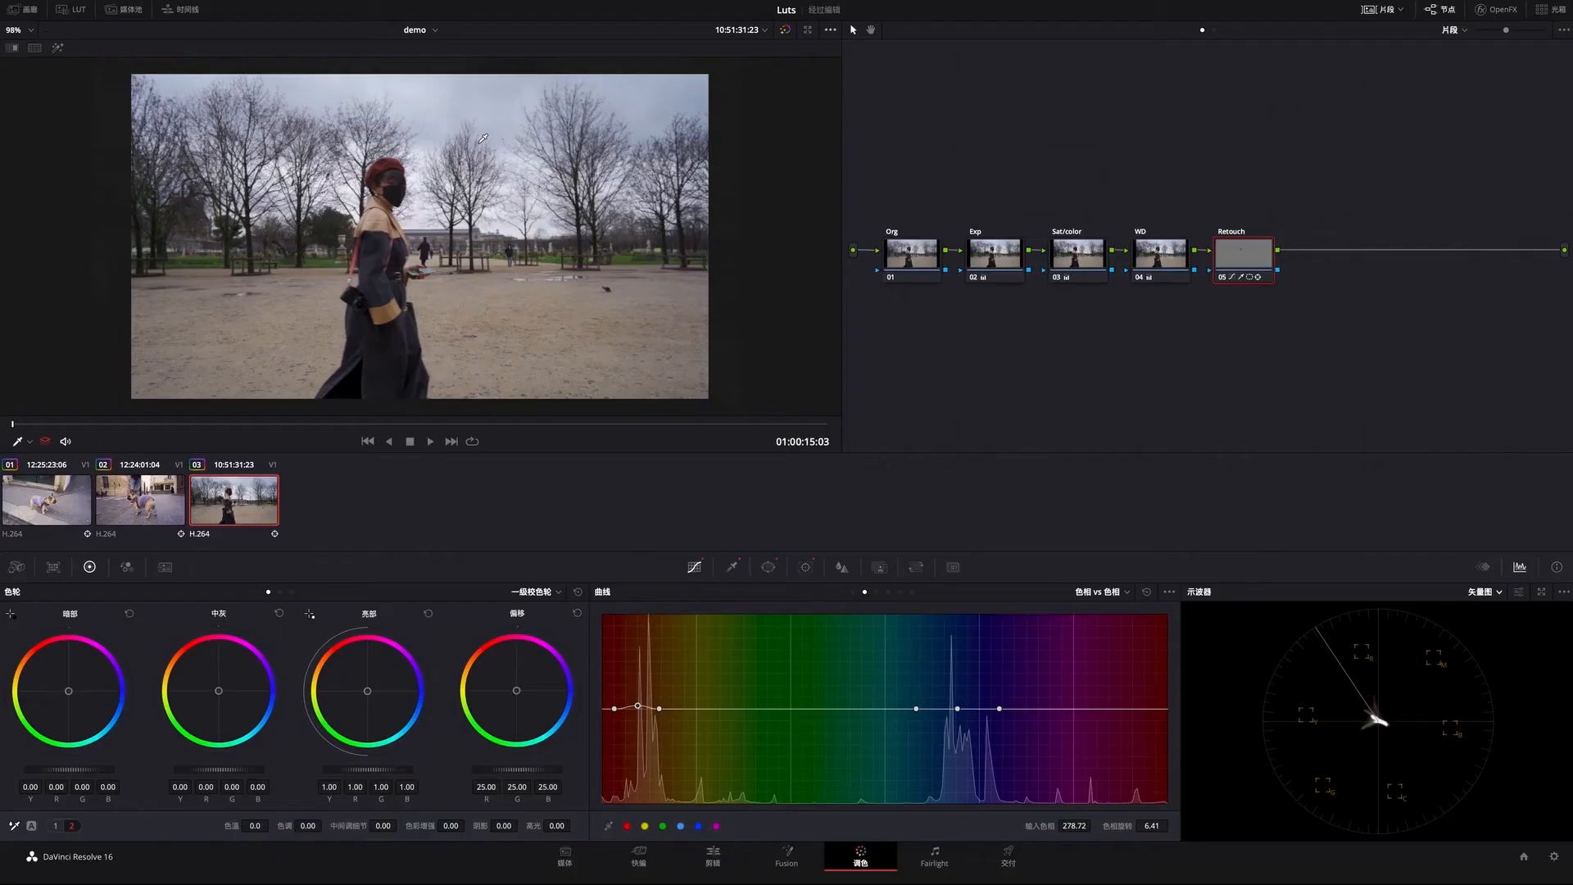
Add a serial node after the Retouch node and label it Look.
right_click(1262, 260)
mouse_move(1304, 320)
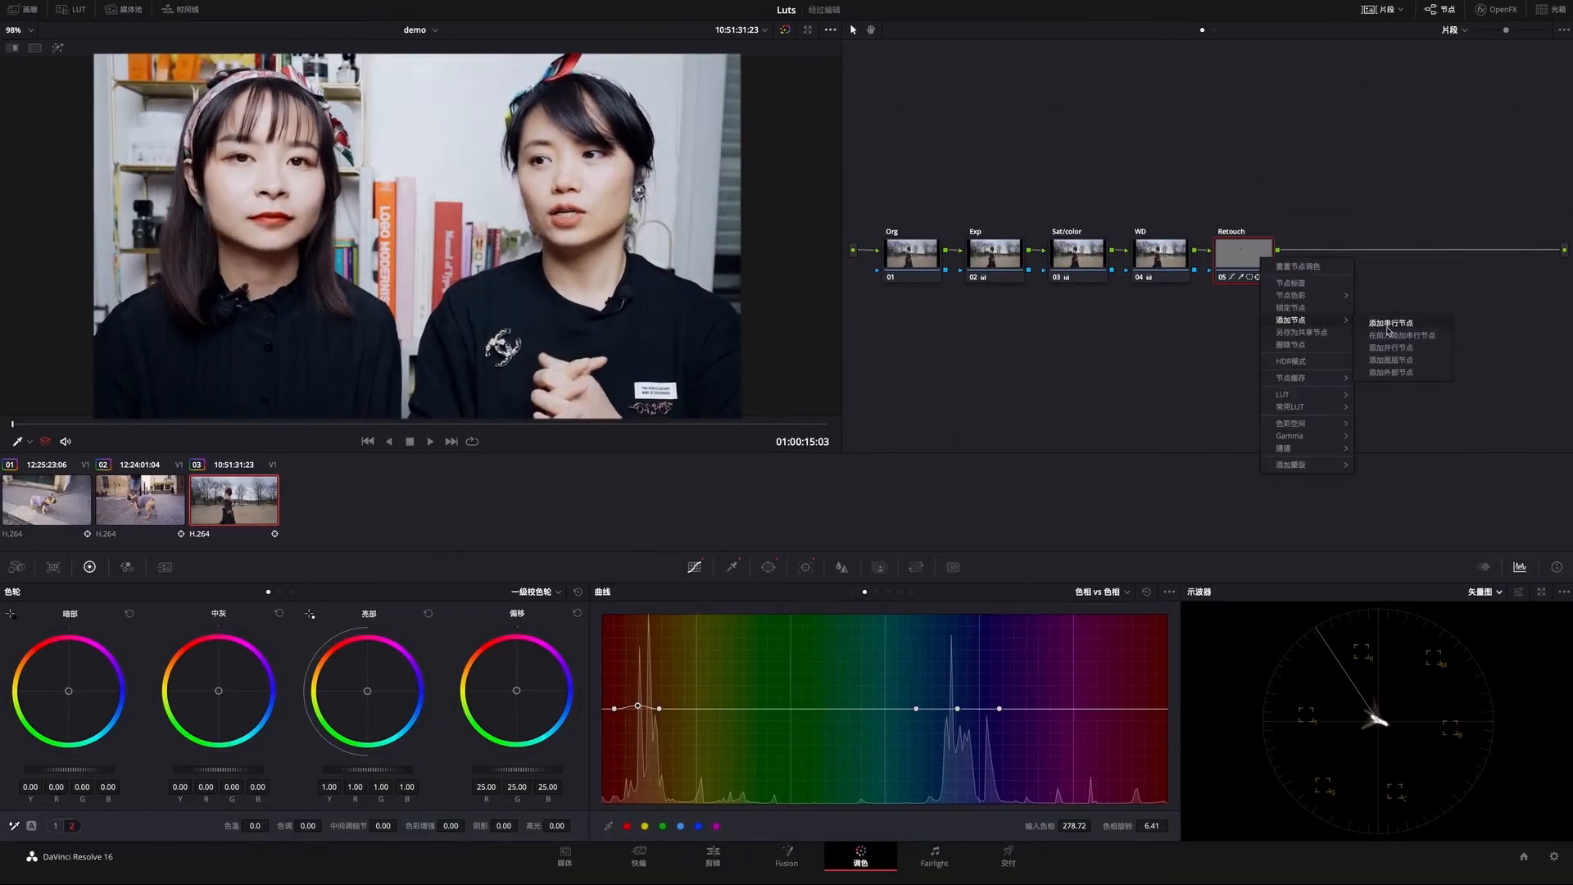
click(1391, 322)
right_click(1326, 256)
click(1352, 279)
text(Look)
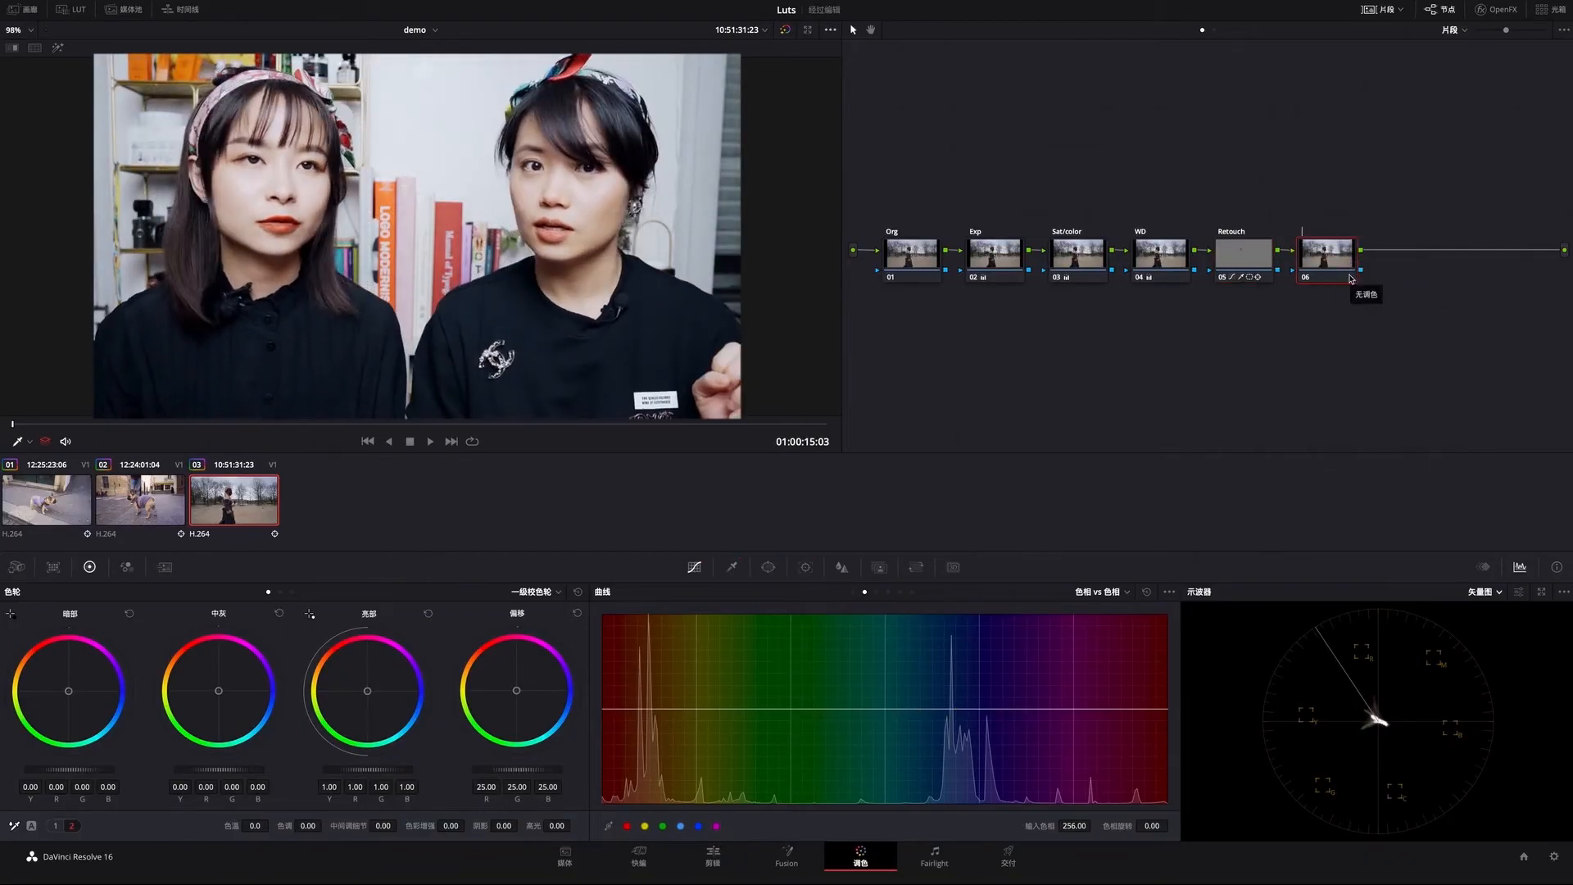
key(Return)
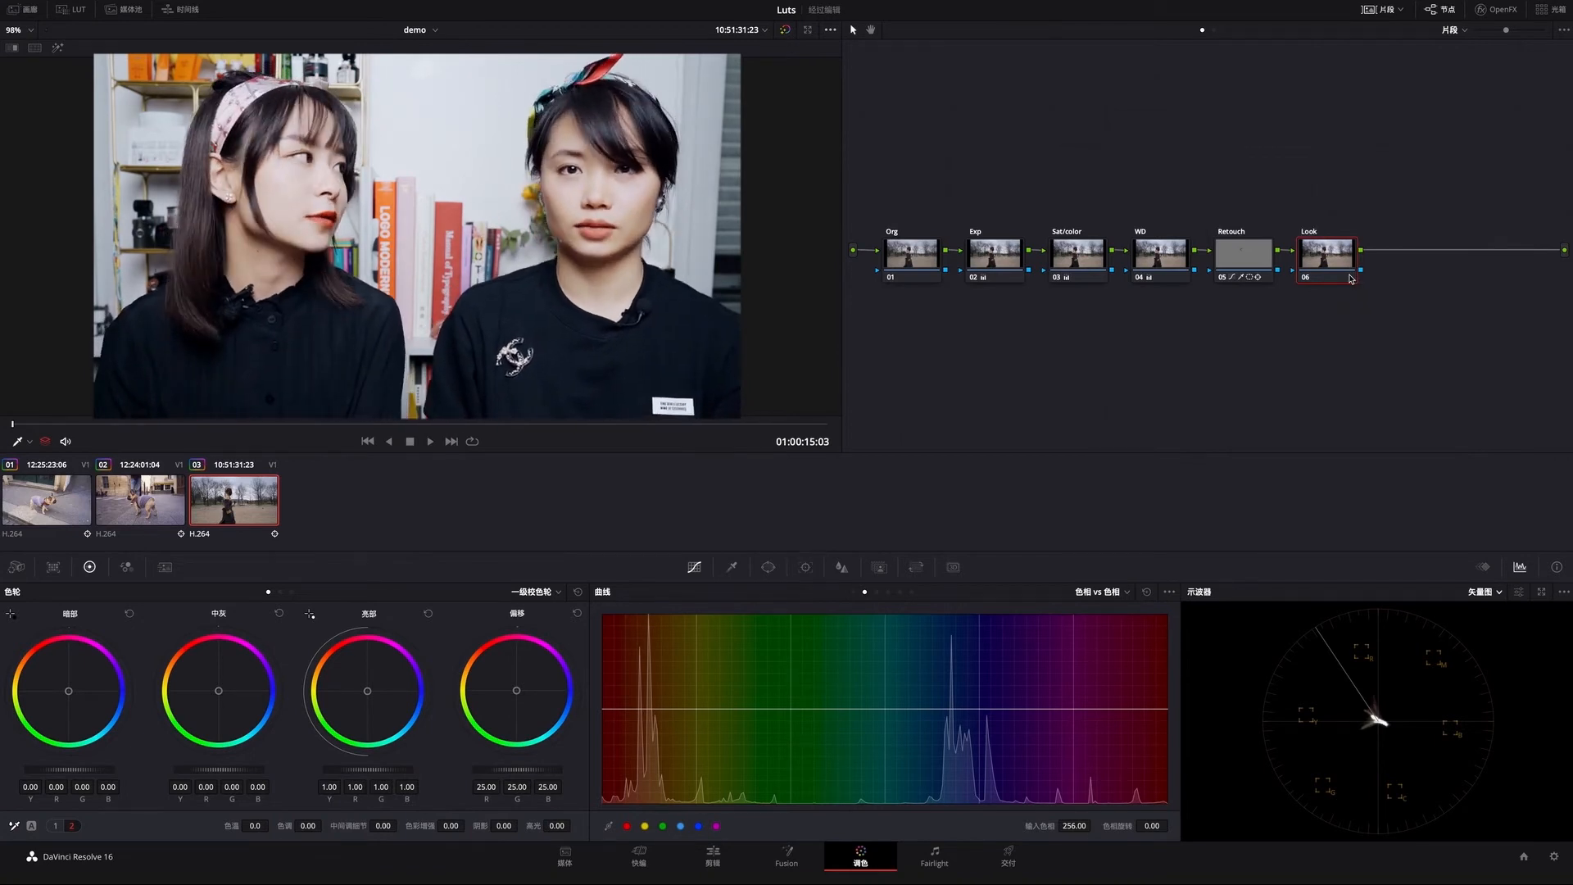
Add another serial node after Look, place it disconnected beneath the Look node and label it Lut.
right_click(1334, 273)
mouse_move(1360, 328)
click(1467, 336)
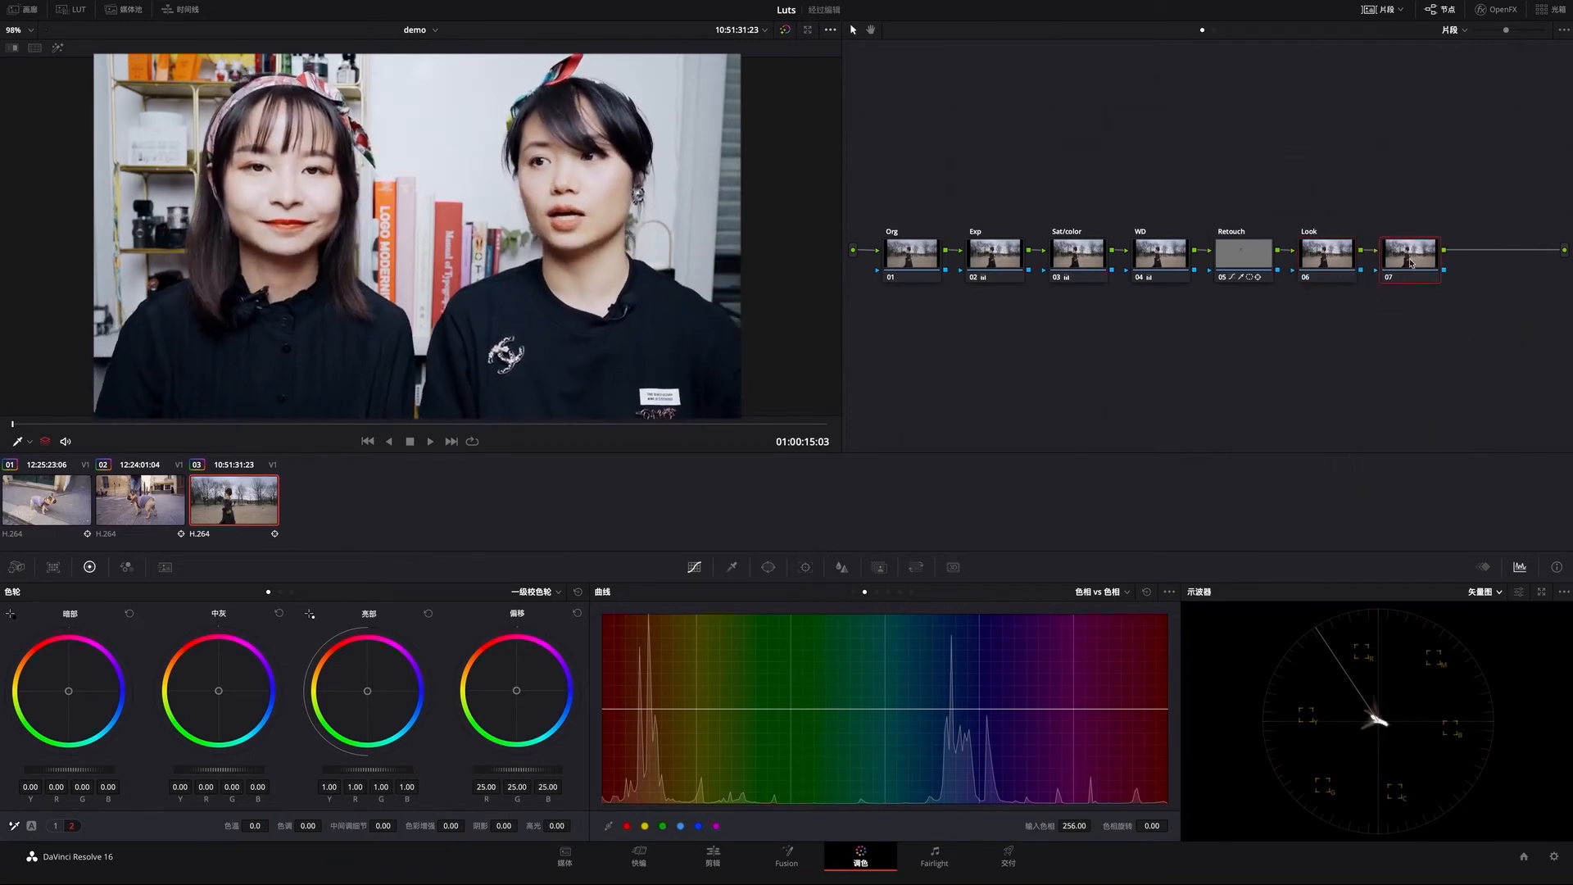
drag(1403, 258, 1320, 319)
drag(1442, 264, 1565, 251)
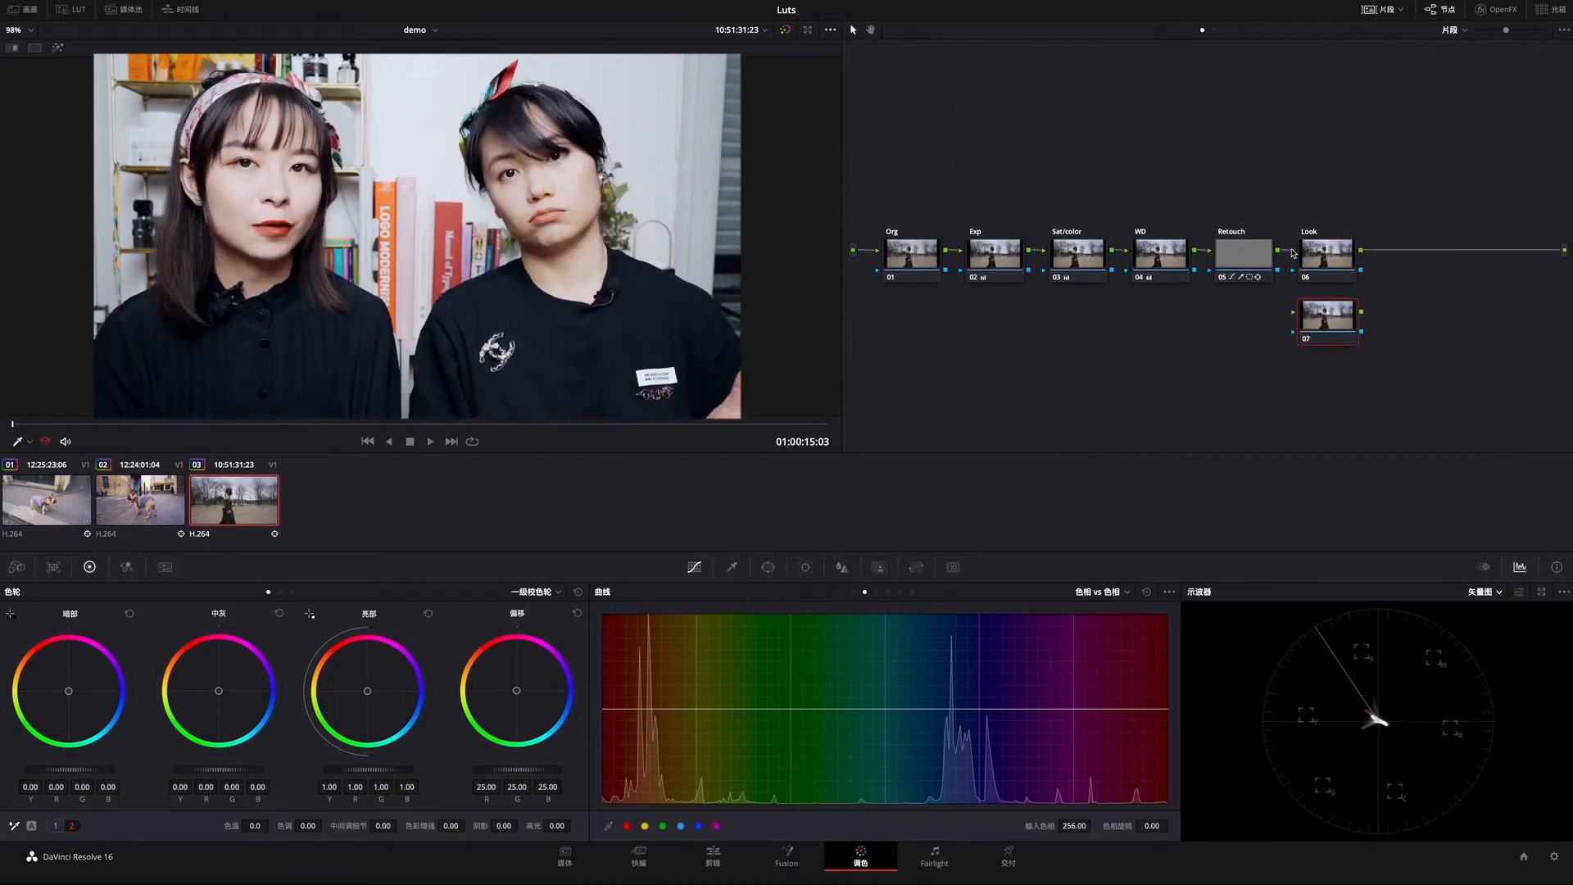
right_click(1321, 309)
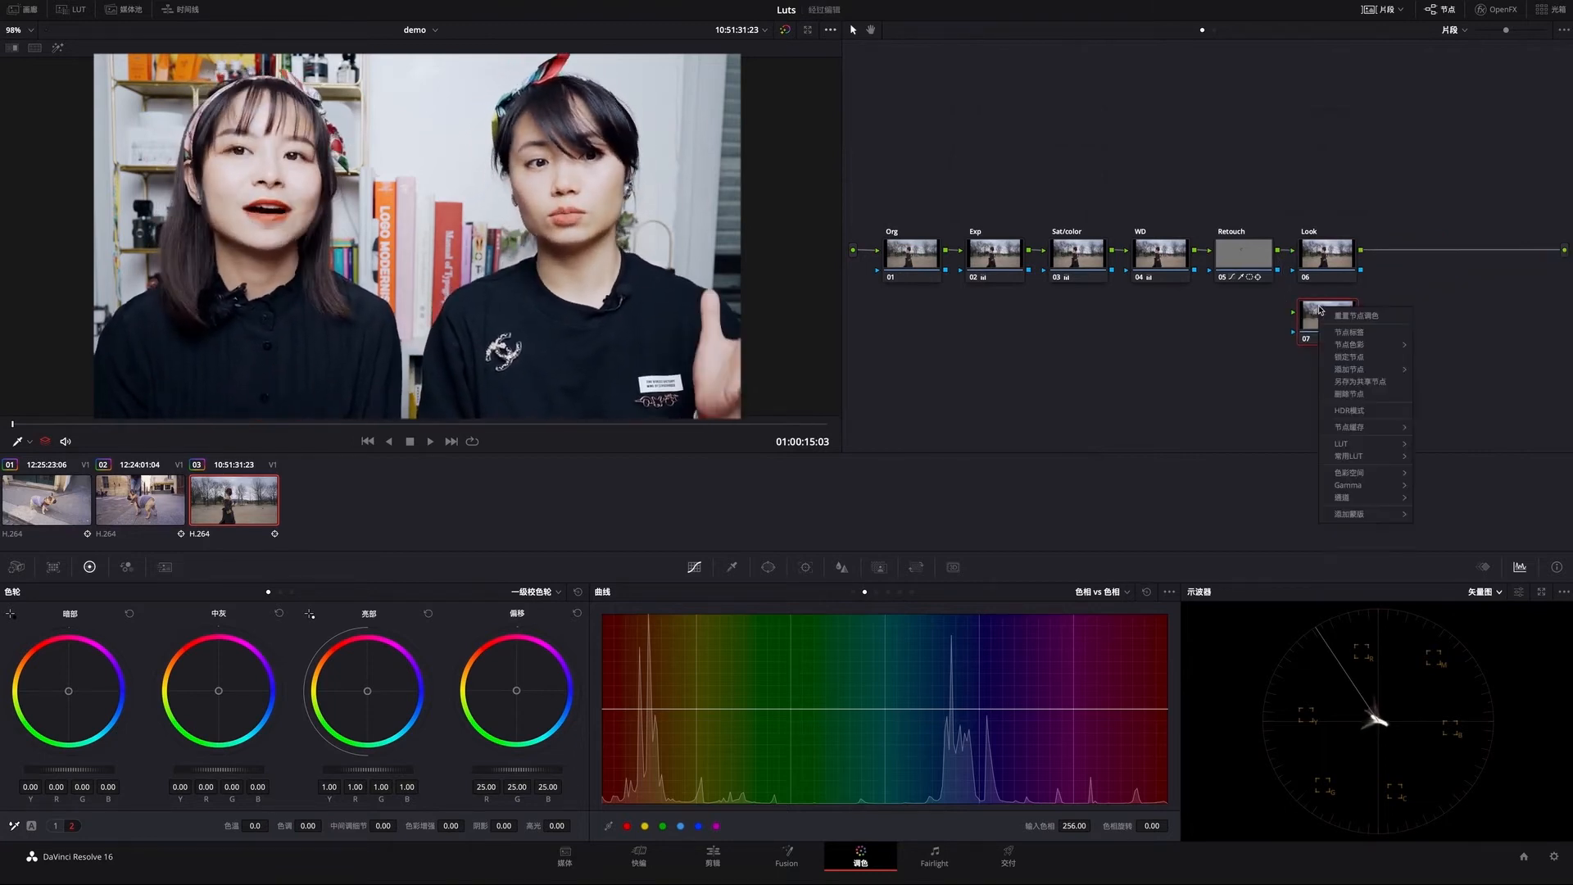
click(1344, 331)
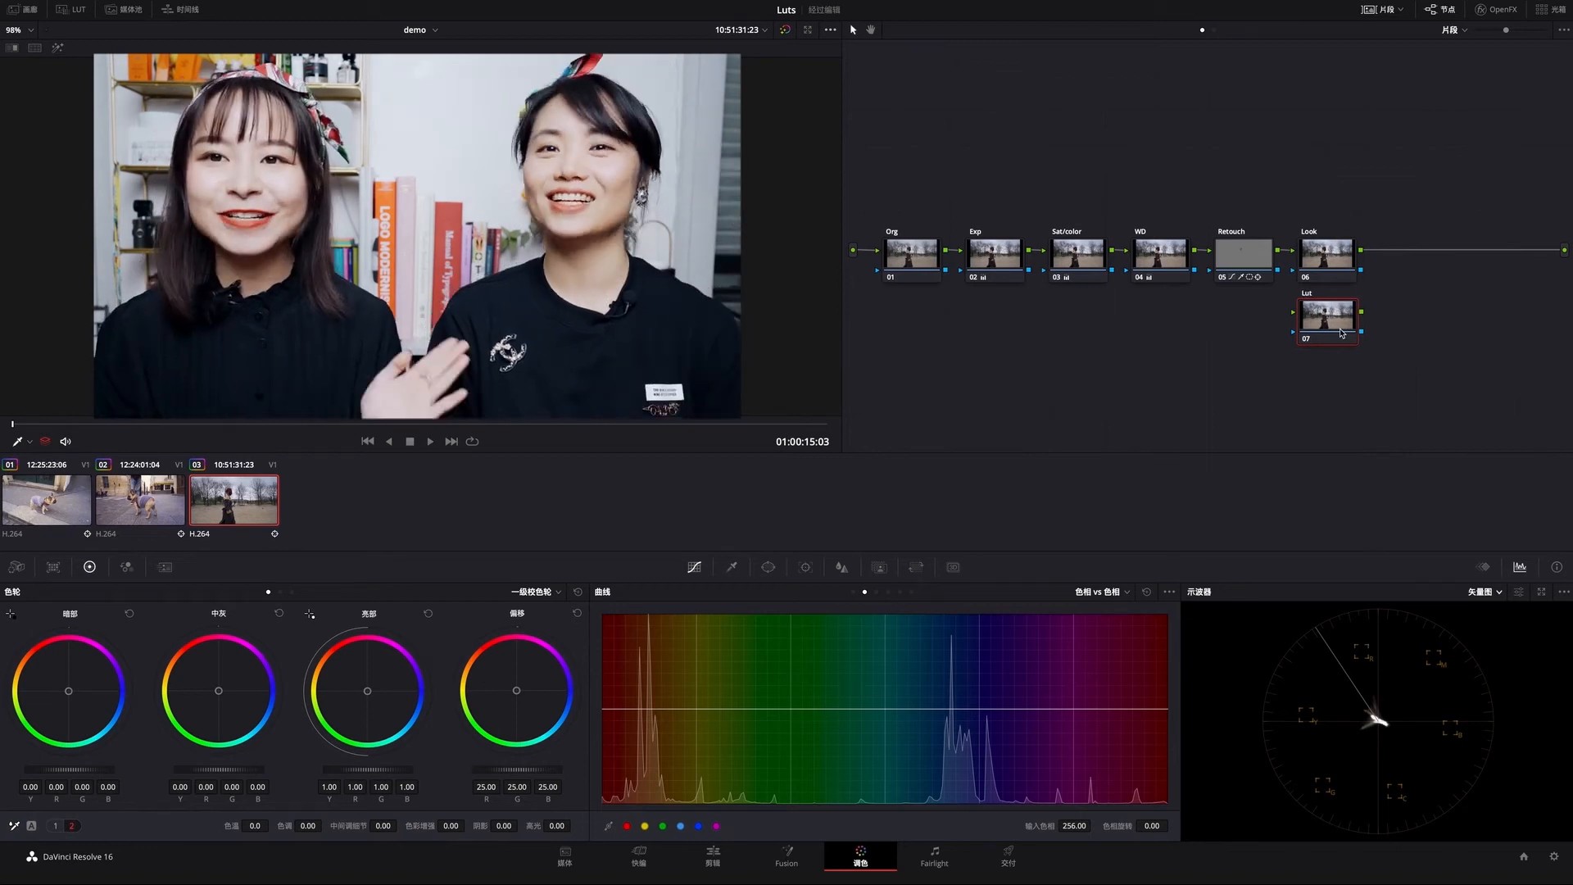
On the Look node, switch to the primaries bars and the parade scope, and lower the blue gain slightly.
click(1329, 259)
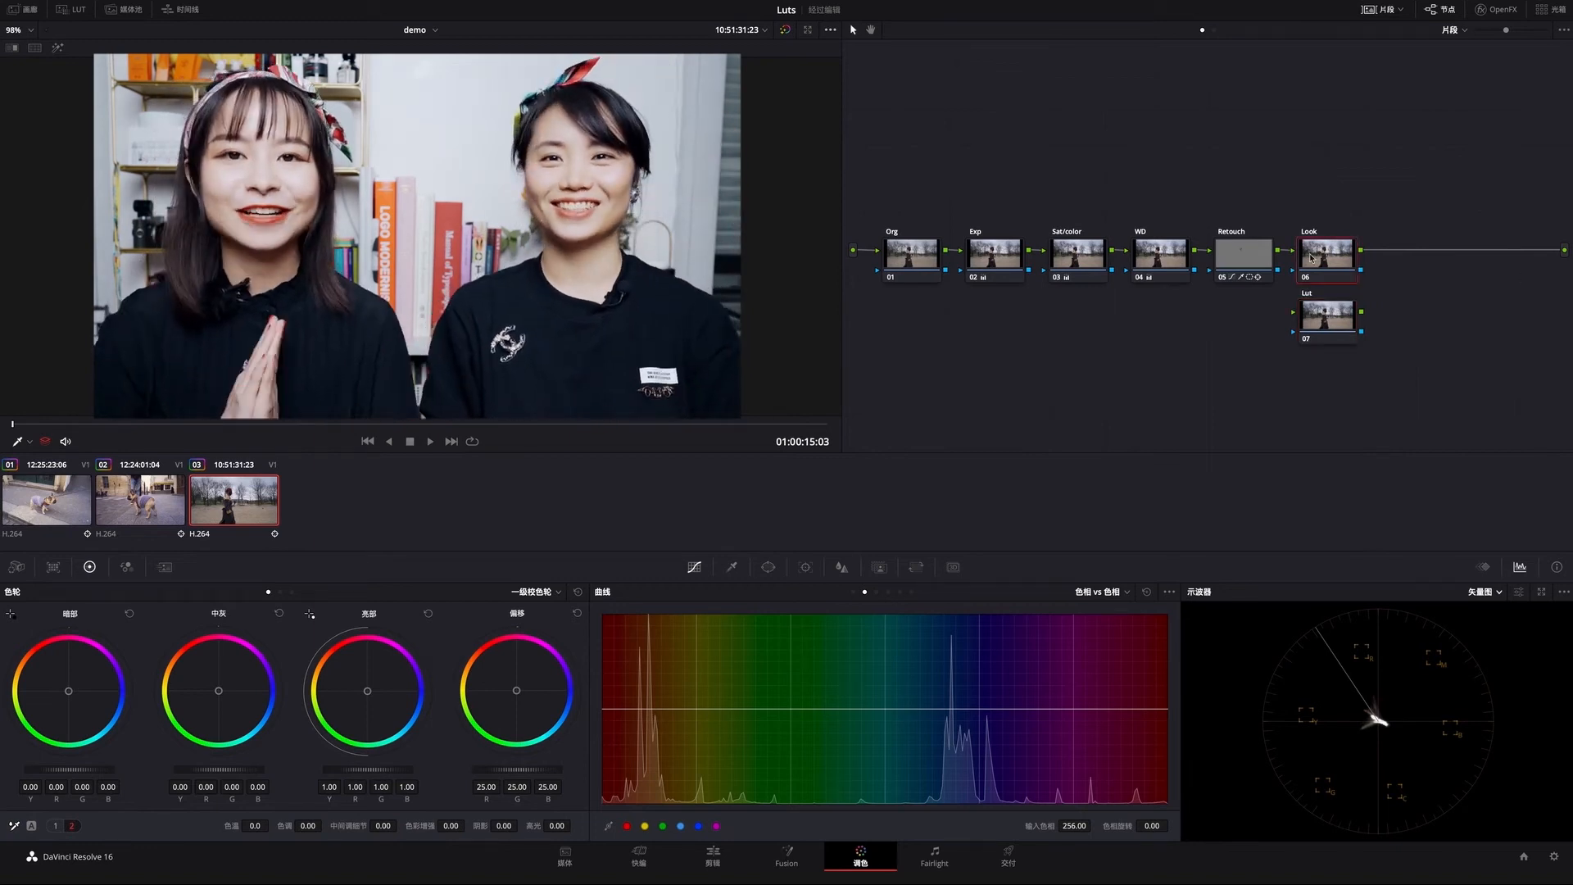
click(279, 593)
click(1498, 592)
click(1498, 613)
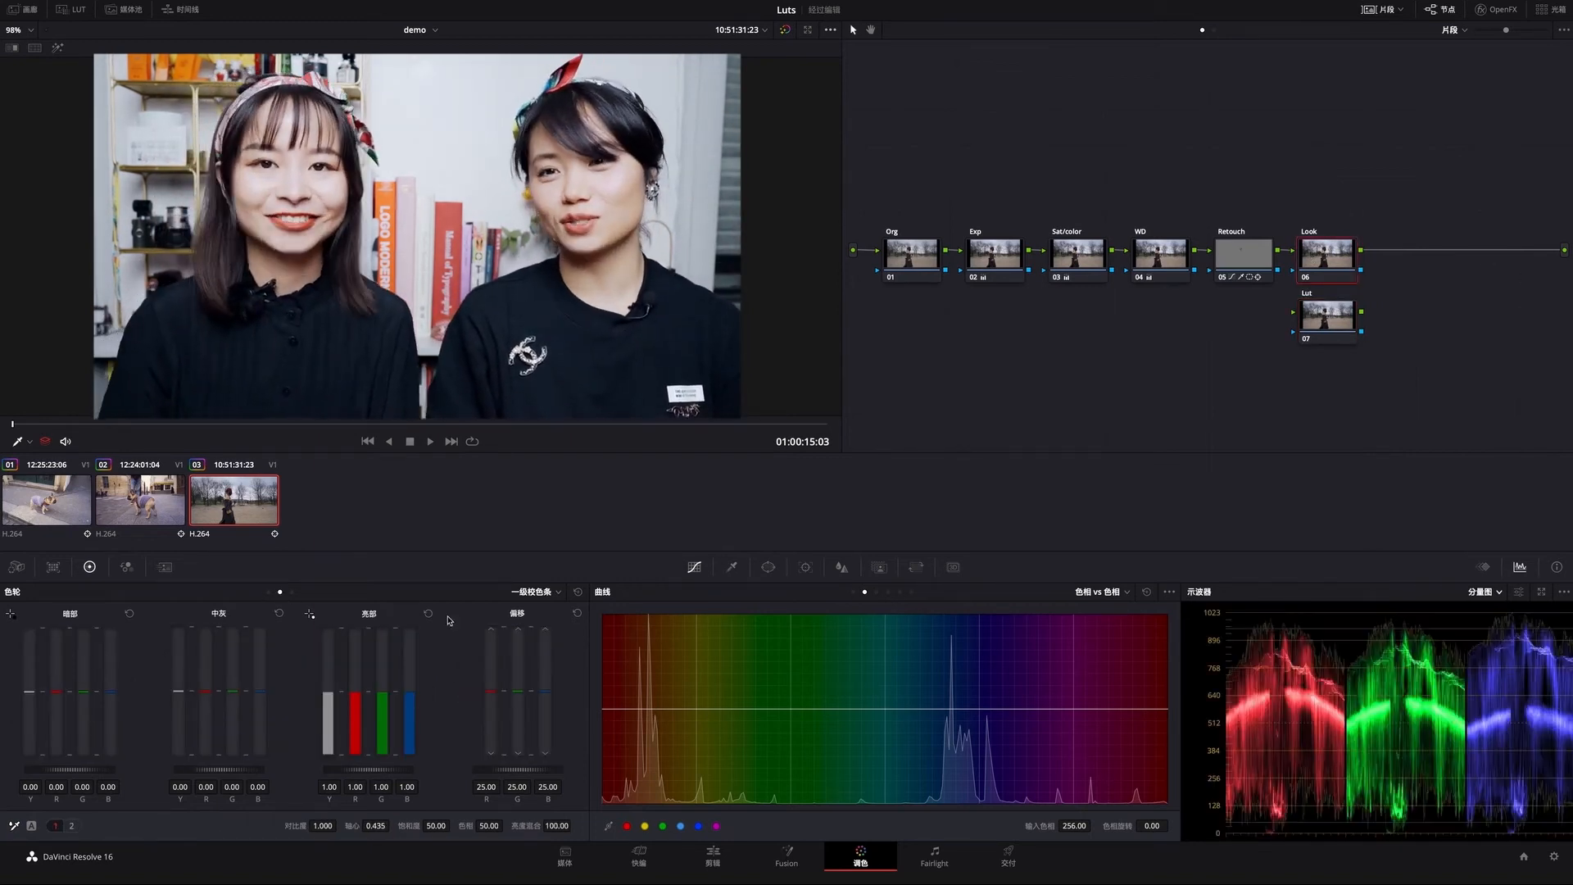
drag(409, 694, 409, 705)
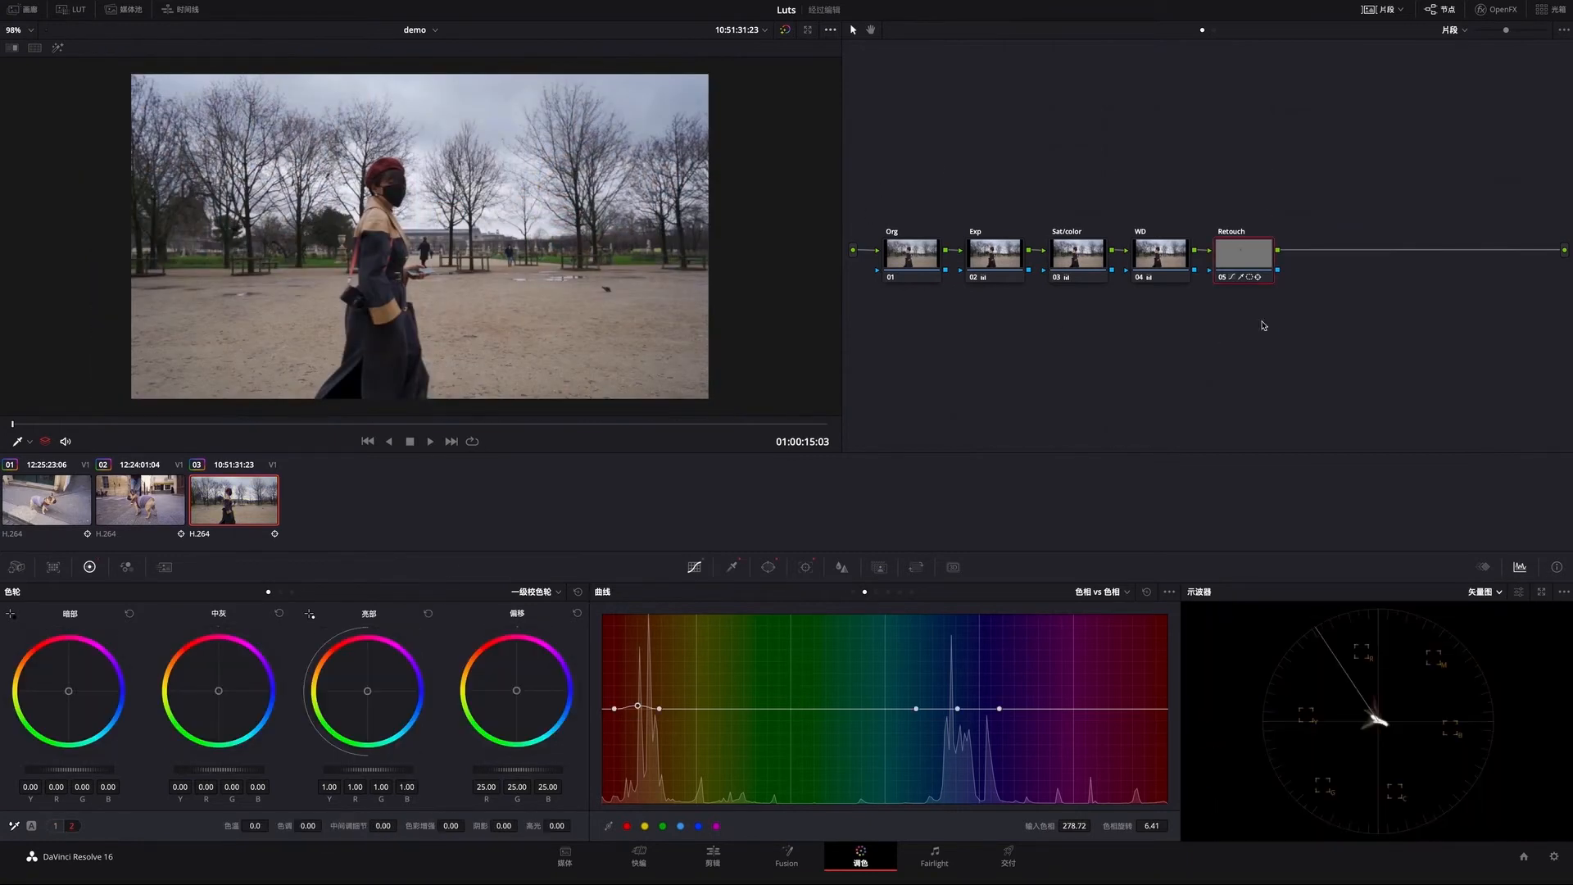
Add serial nodes after the Retouch node labelled Look and Lut, leaving Lut disconnected beneath Look.
right_click(1272, 255)
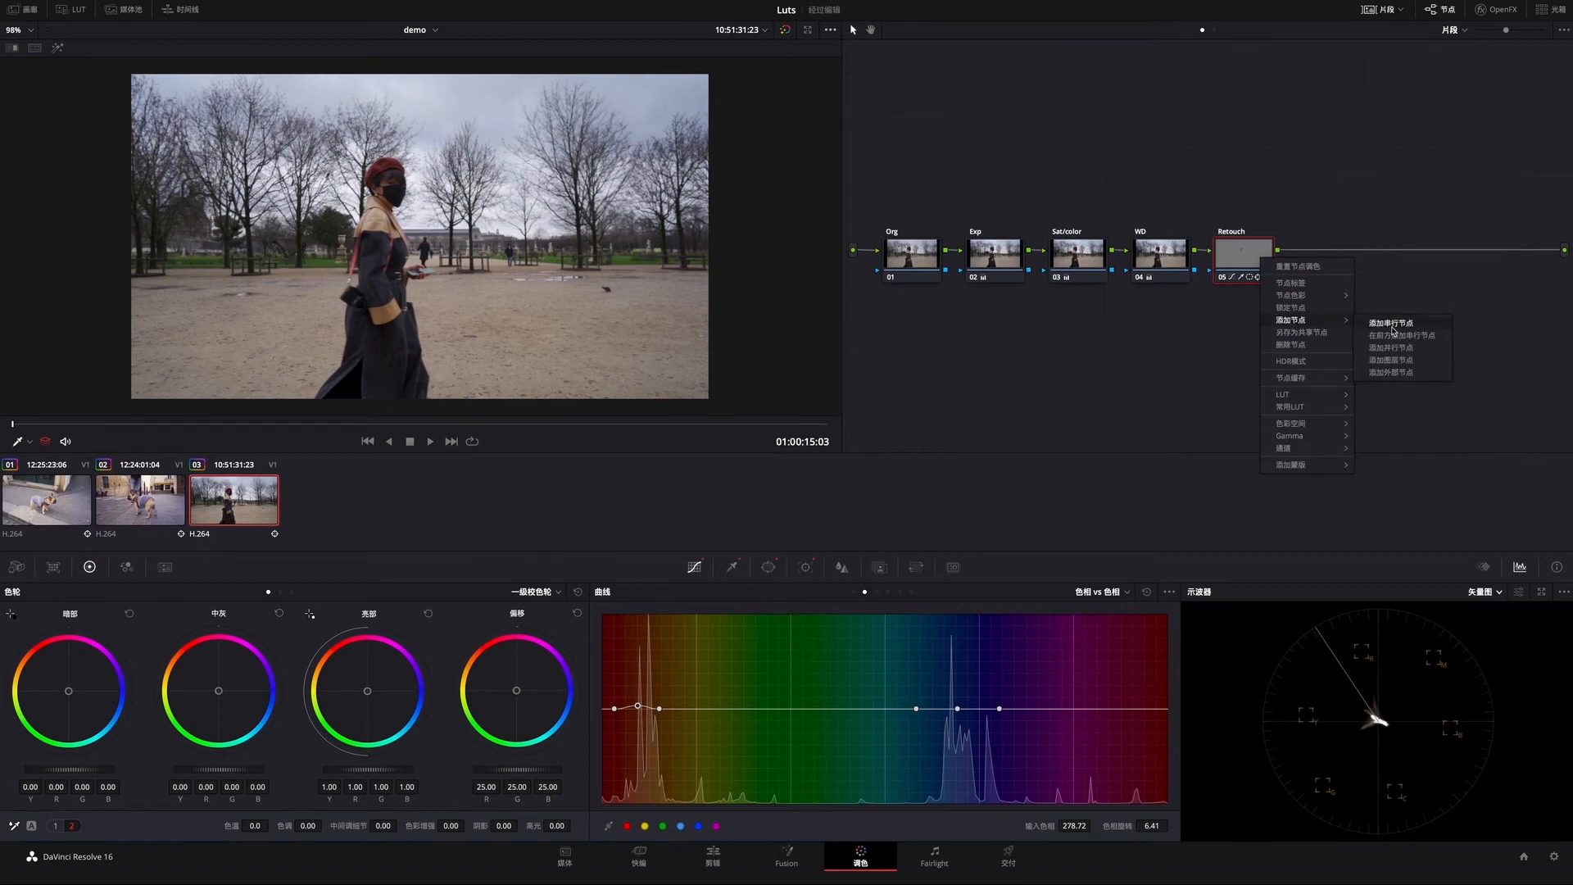
click(1393, 328)
right_click(1329, 259)
click(1350, 279)
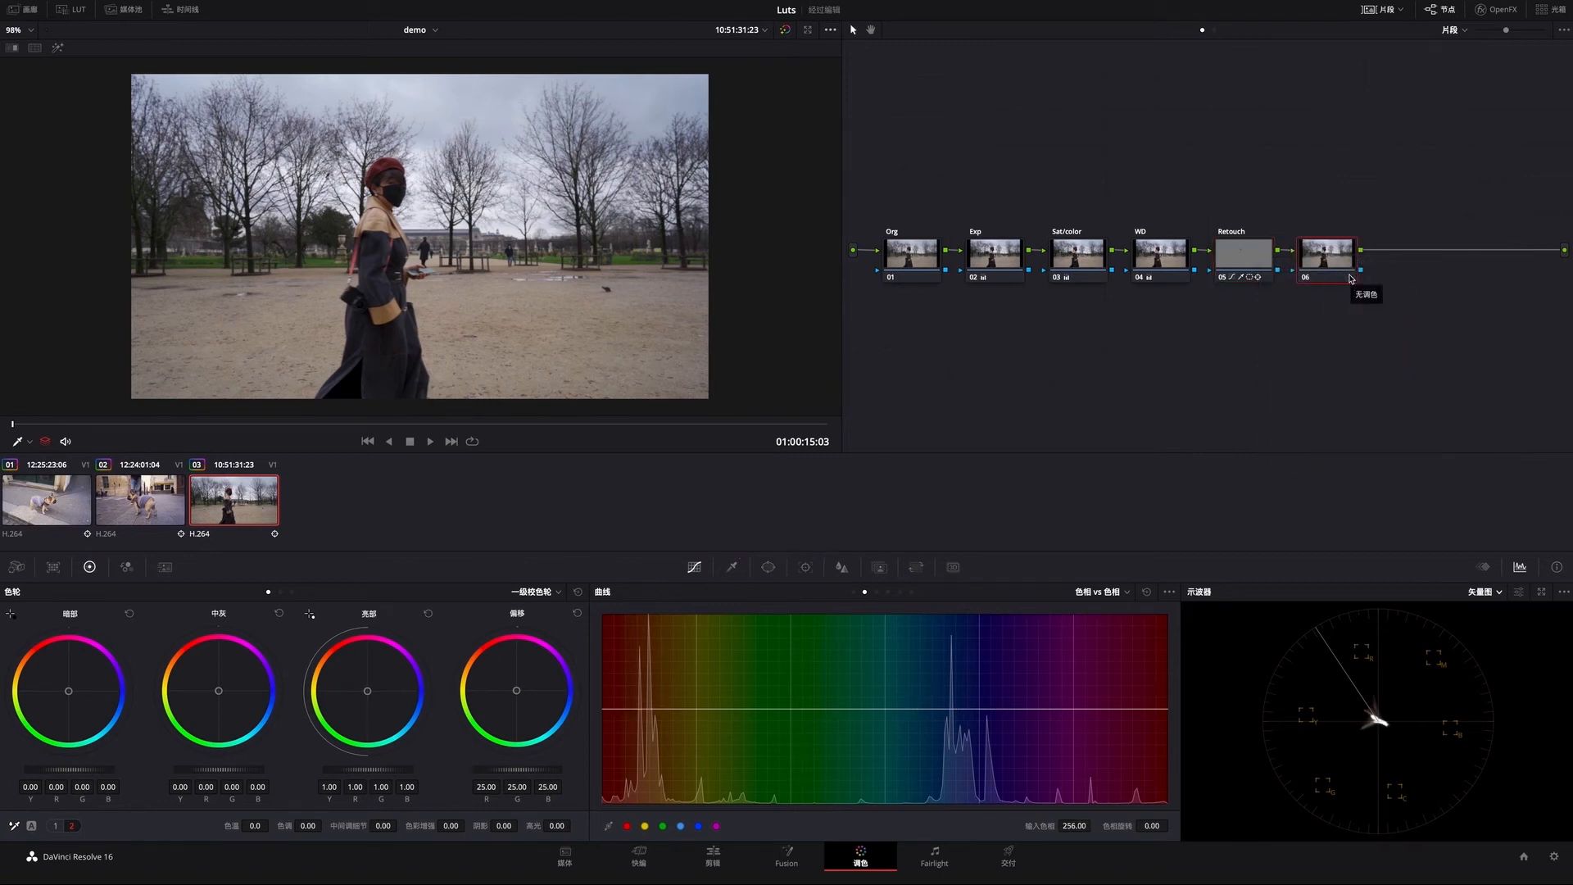
text(Lut)
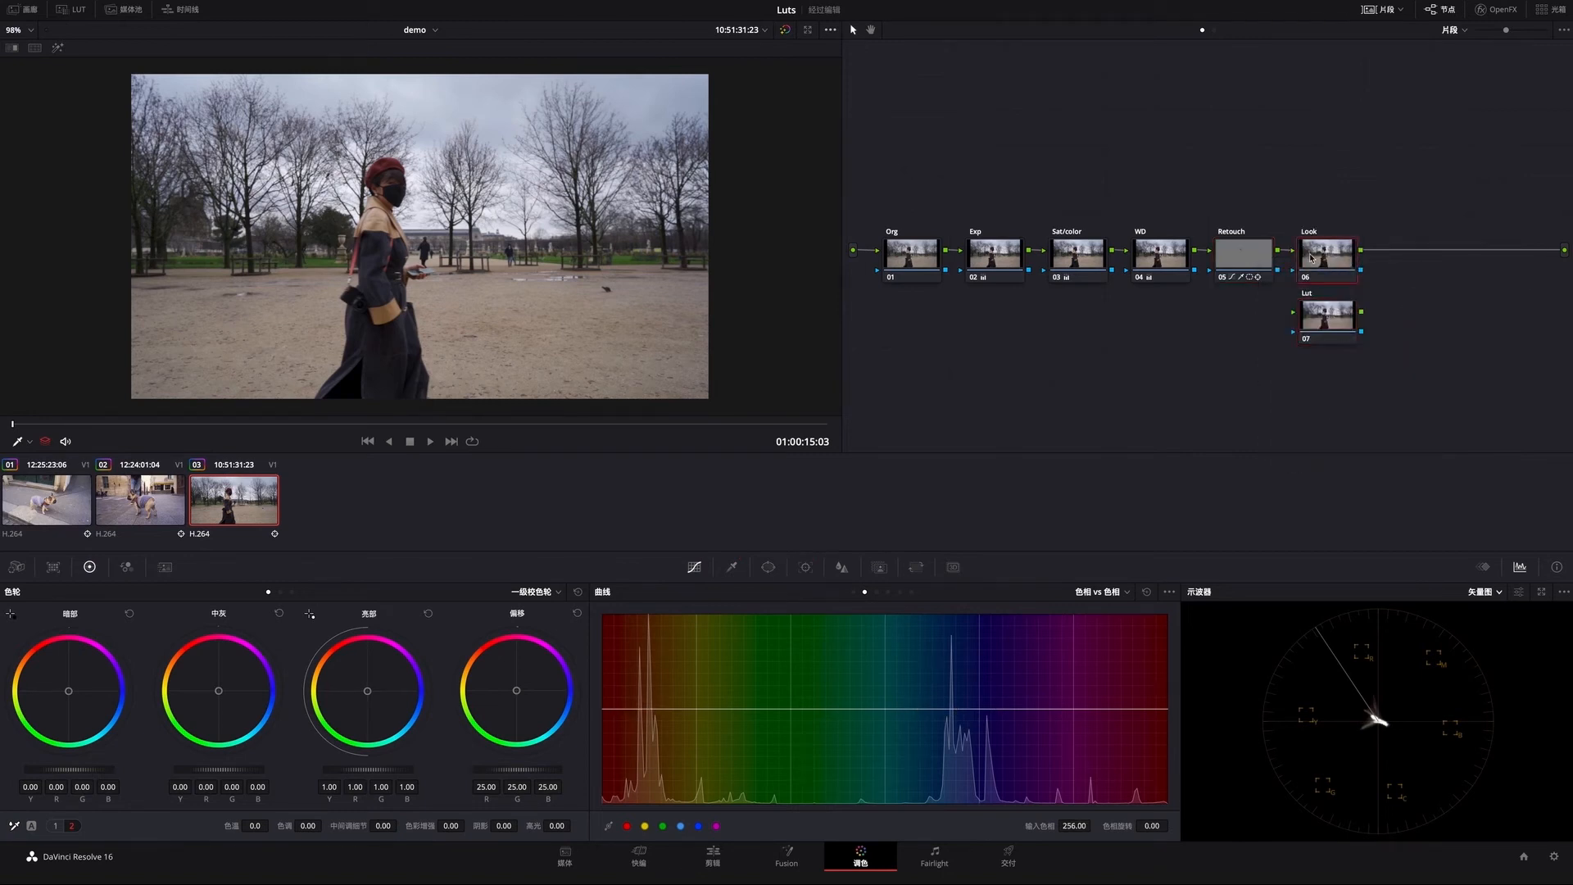
On the Look node, switch the colour wheels to primaries bars and the scope to parade.
click(279, 591)
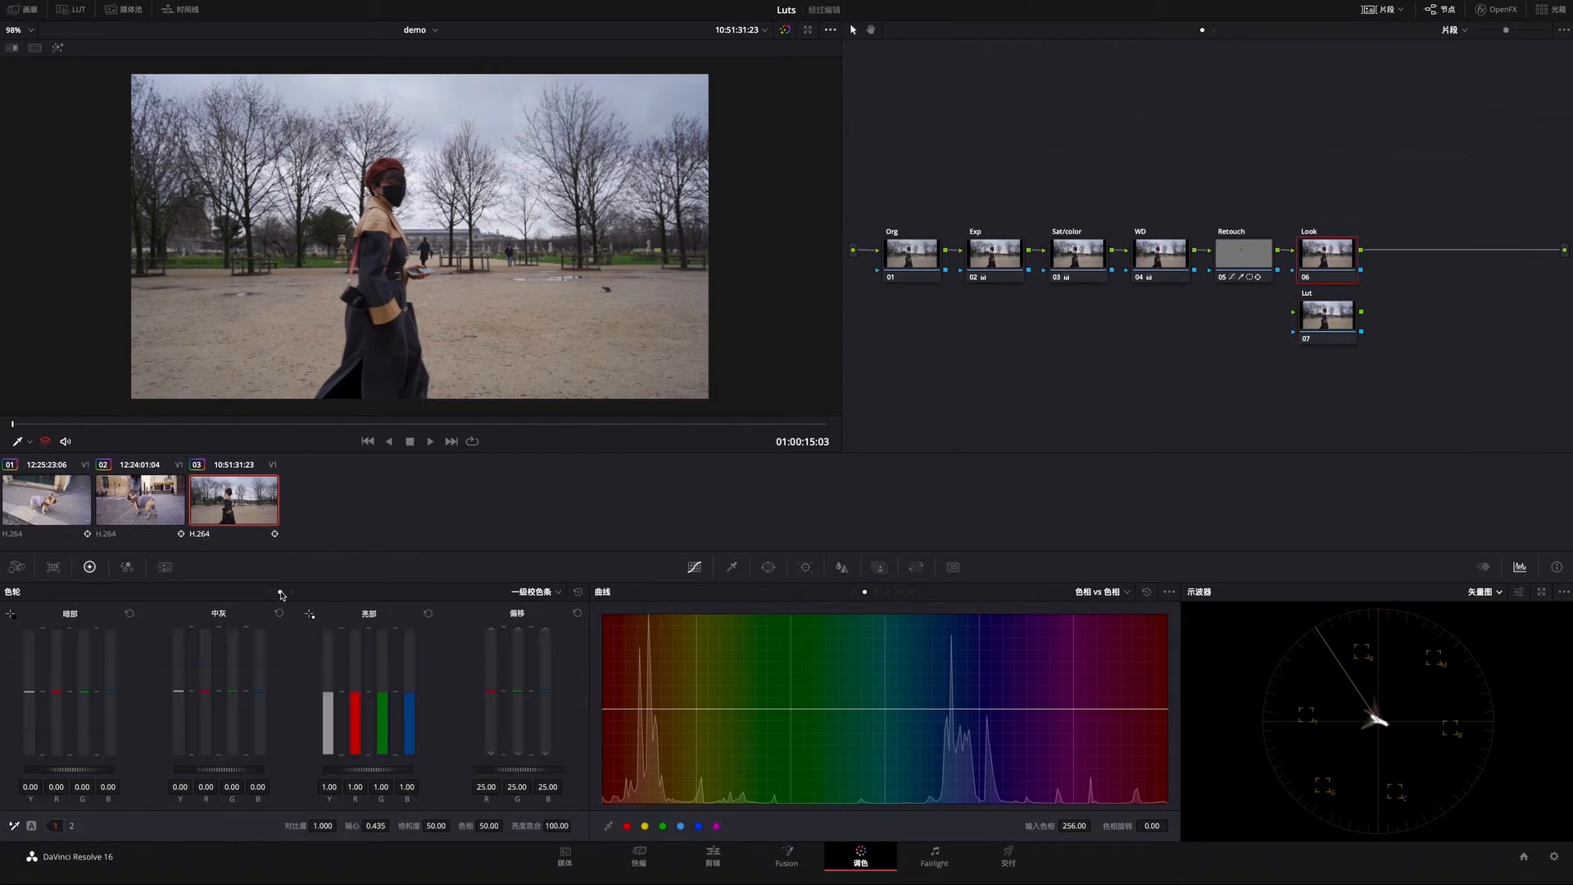
click(1483, 591)
click(1508, 627)
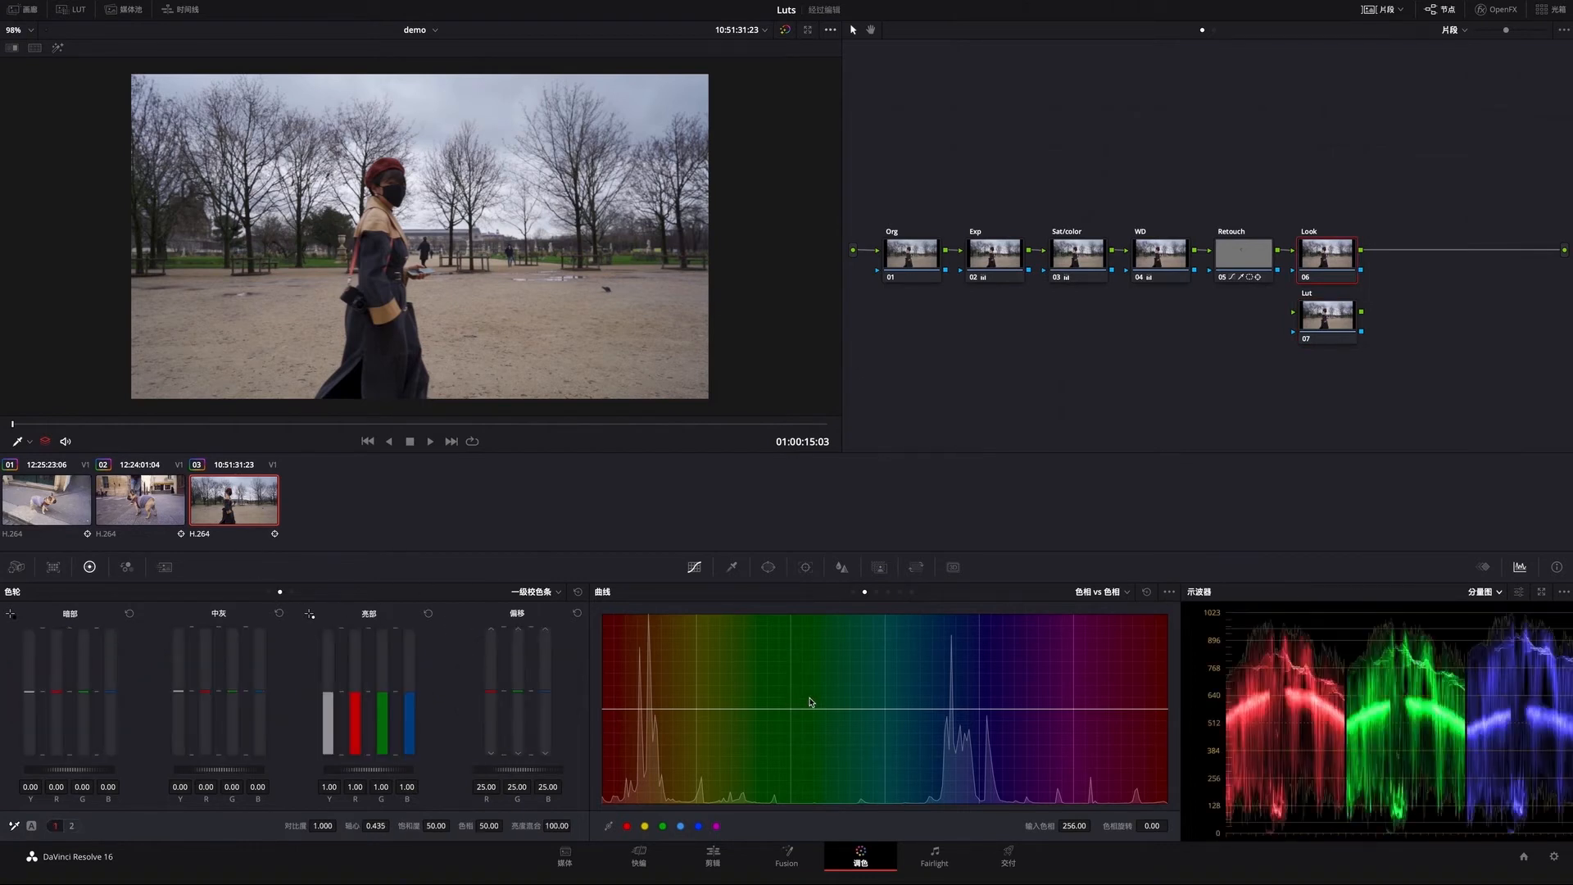
Try adjusting the gain channel bars on the Look node and reset the gain.
drag(407, 699, 329, 698)
click(429, 613)
click(428, 614)
click(429, 613)
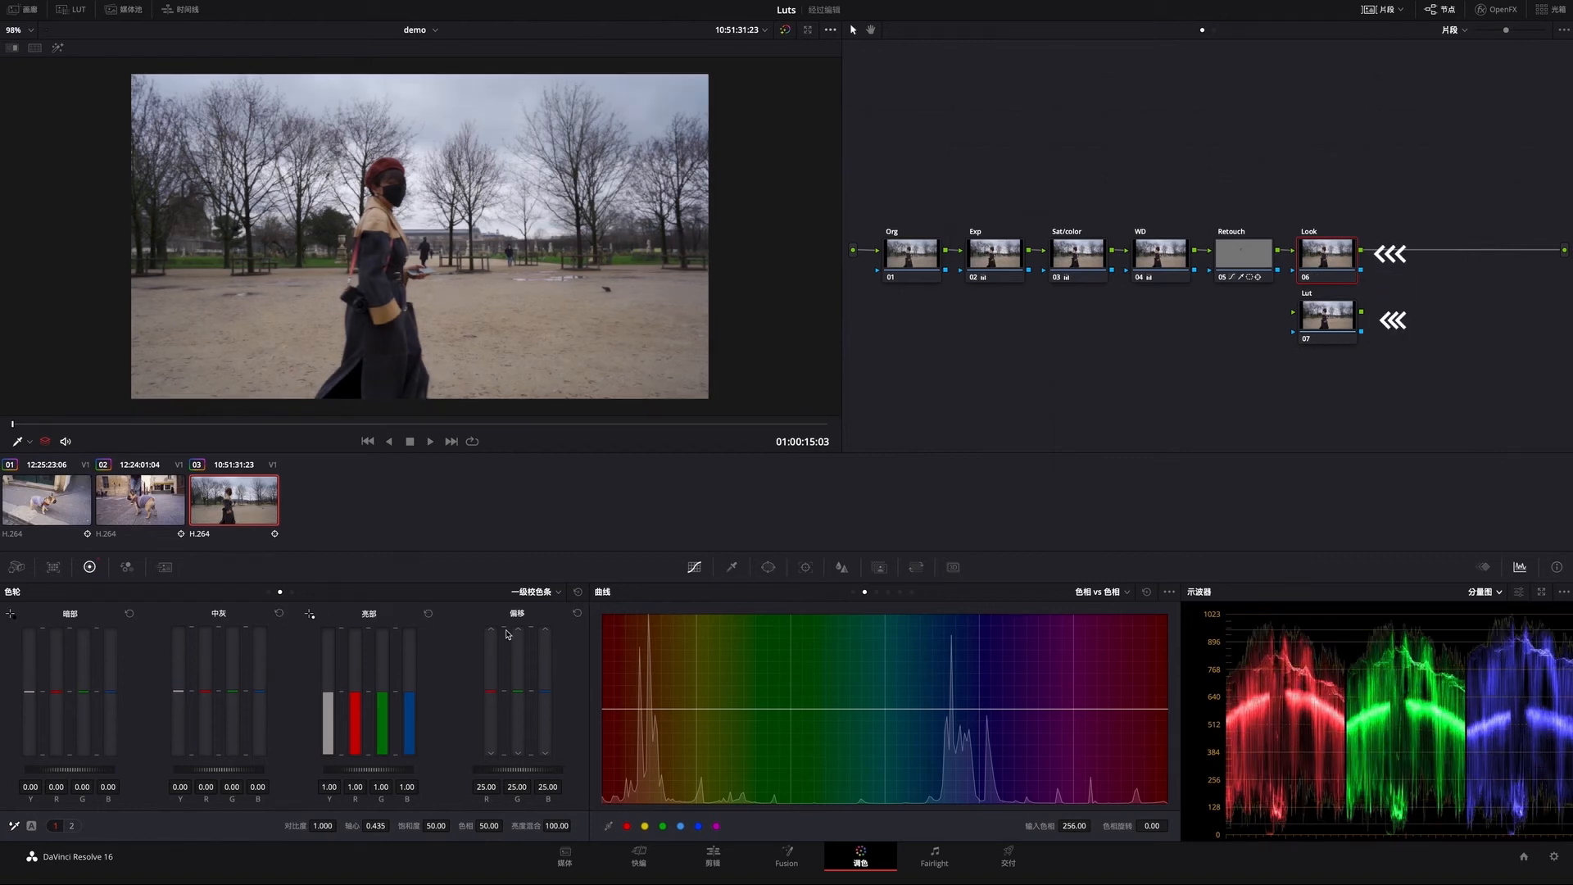
Switch the Look node's wheels to Log mode and tint the shadows to R 0.09, G -0.01, B -0.12.
click(537, 592)
click(542, 593)
click(546, 640)
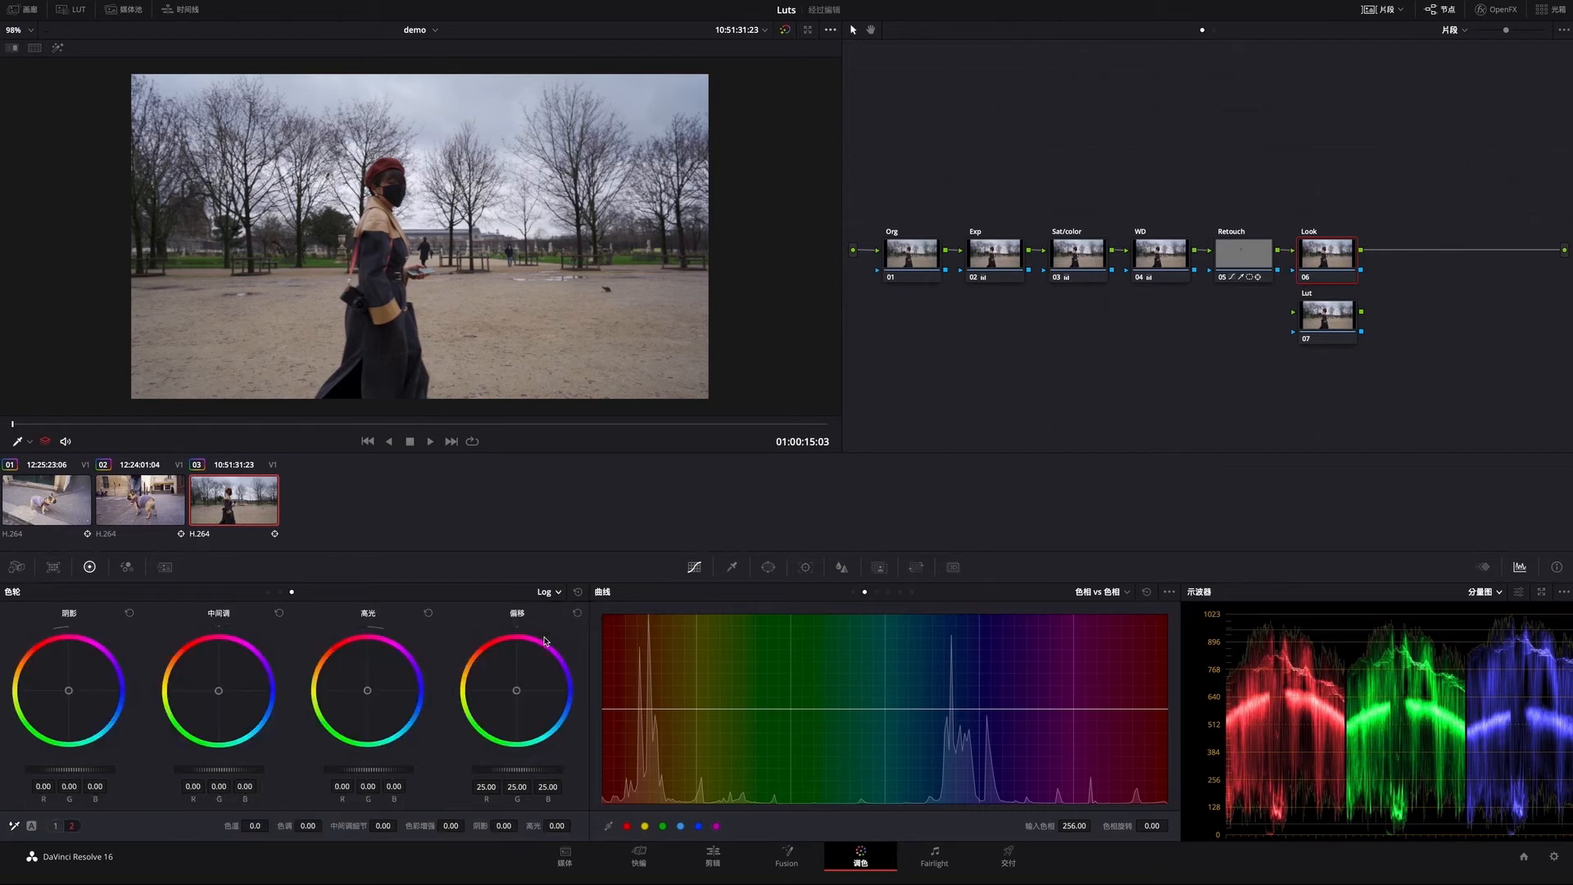
mouse_move(69, 694)
mouse_down()
mouse_move(98, 690)
mouse_move(73, 679)
mouse_up()
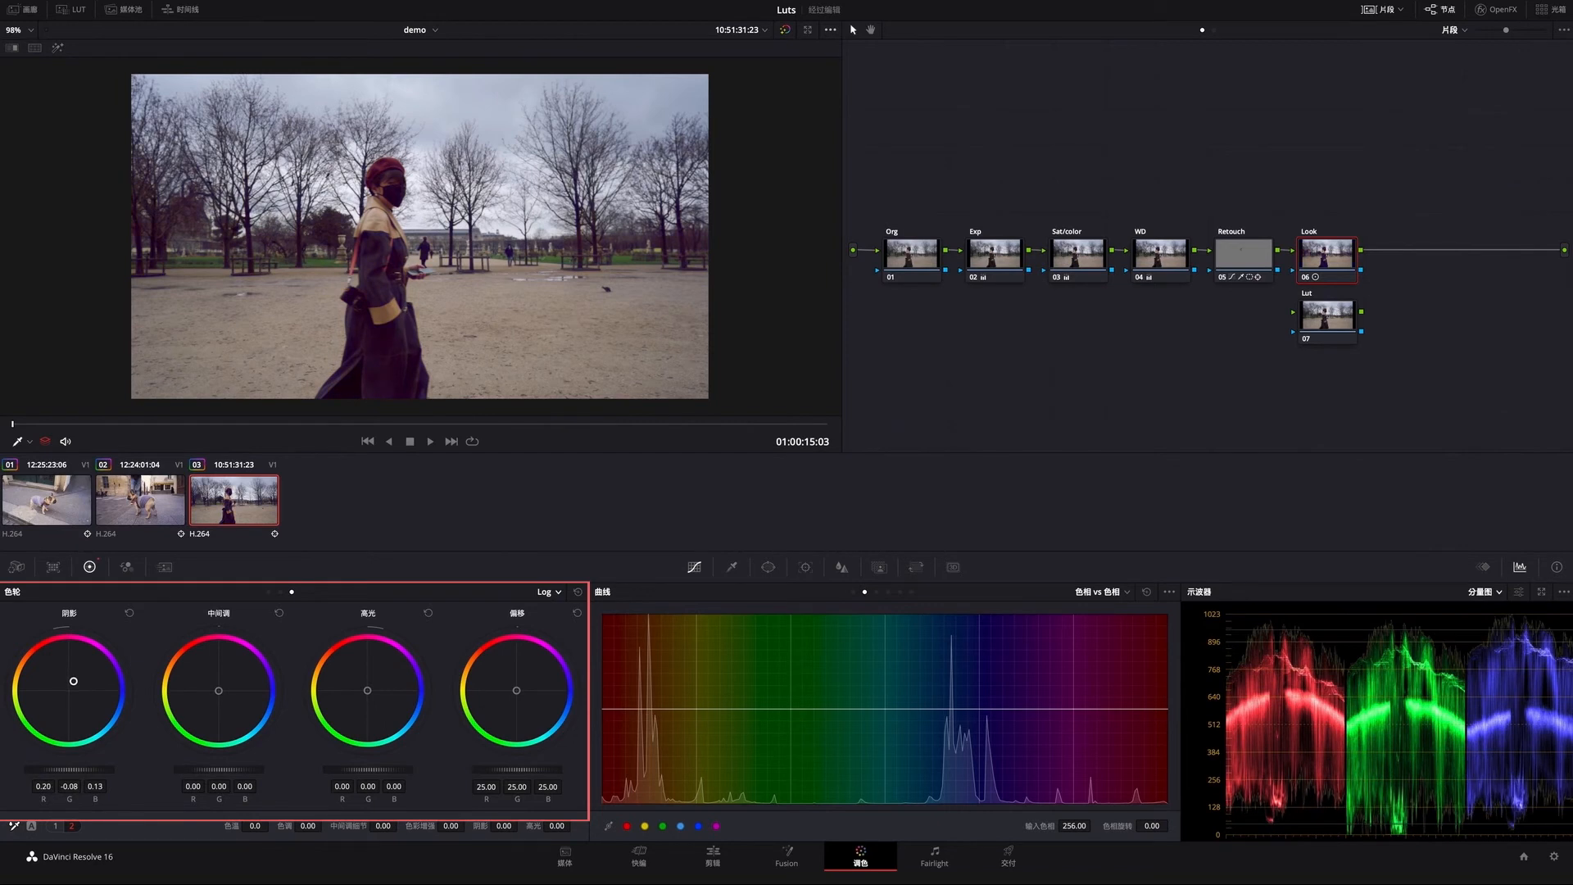
mouse_move(73, 682)
mouse_down()
mouse_move(56, 692)
mouse_move(55, 678)
mouse_move(64, 687)
mouse_up()
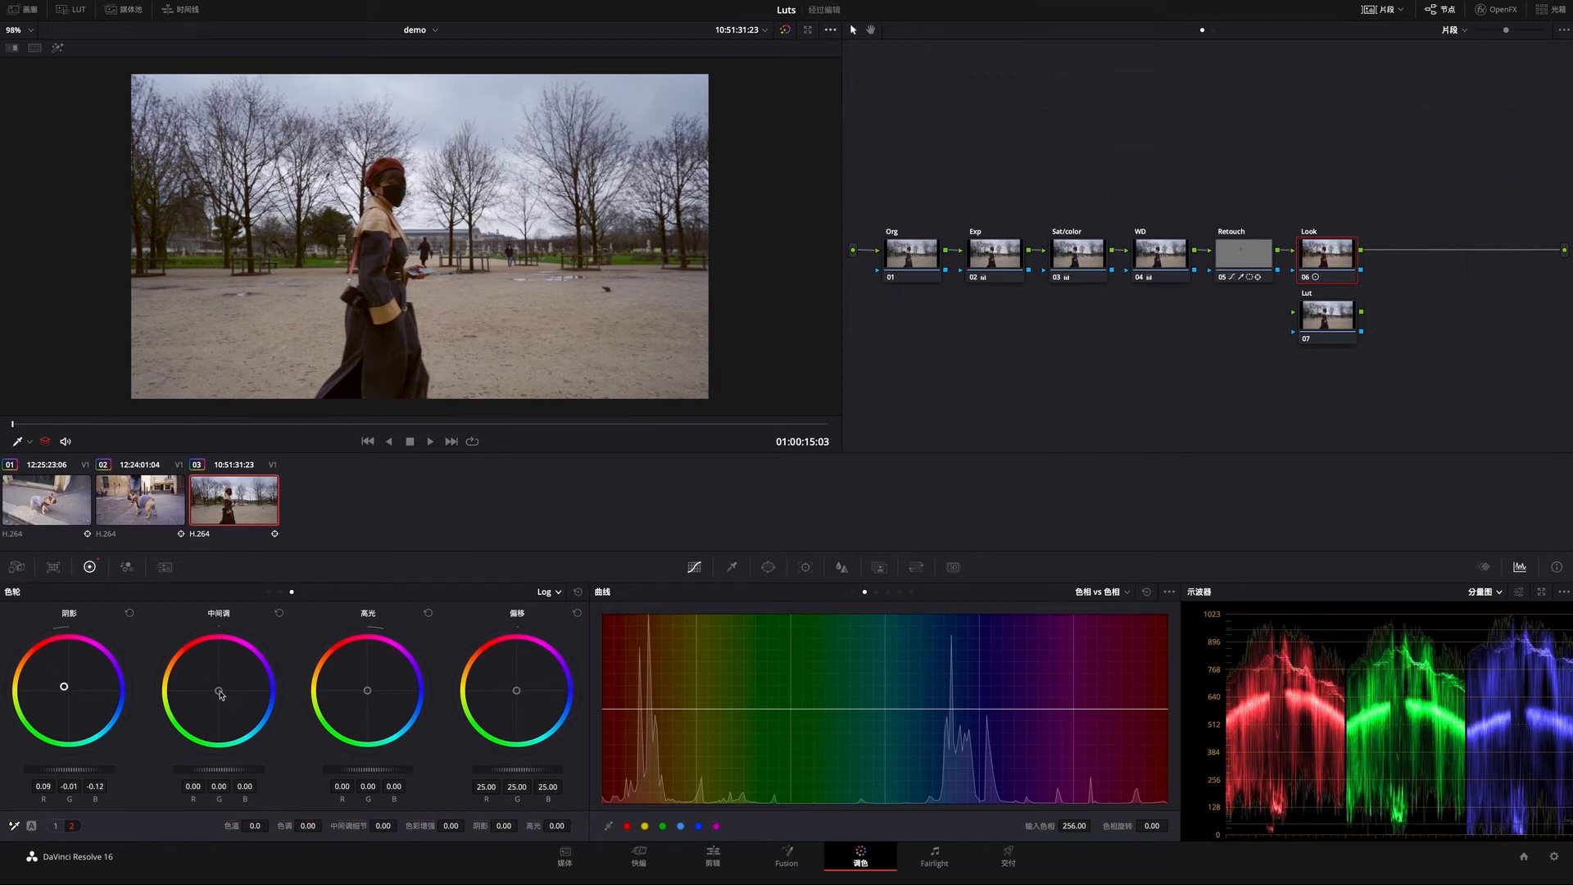
Tint the Log midtones to R 0.01, G -0.01, B 0.03 and compare the image with the Look node off and on.
mouse_move(220, 694)
mouse_down()
mouse_move(204, 681)
mouse_move(233, 698)
mouse_move(225, 689)
mouse_up()
click(1307, 278)
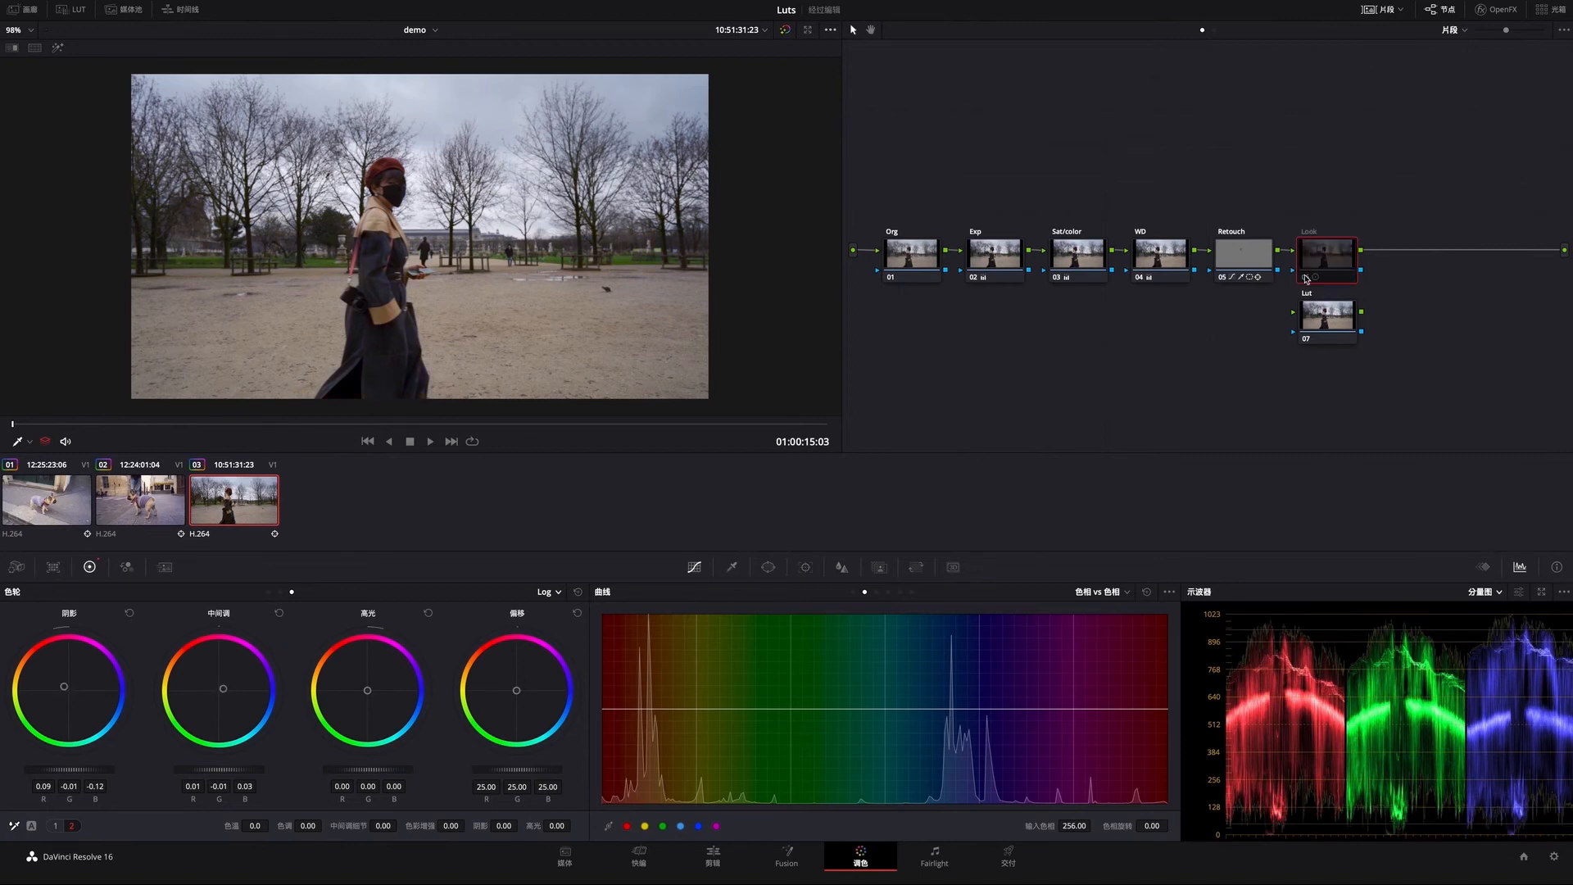
click(1306, 278)
Tint the Log highlights to R 0.02, G -0.01, B -0.02 and compare the image with the Look node off and on.
drag(368, 694, 366, 689)
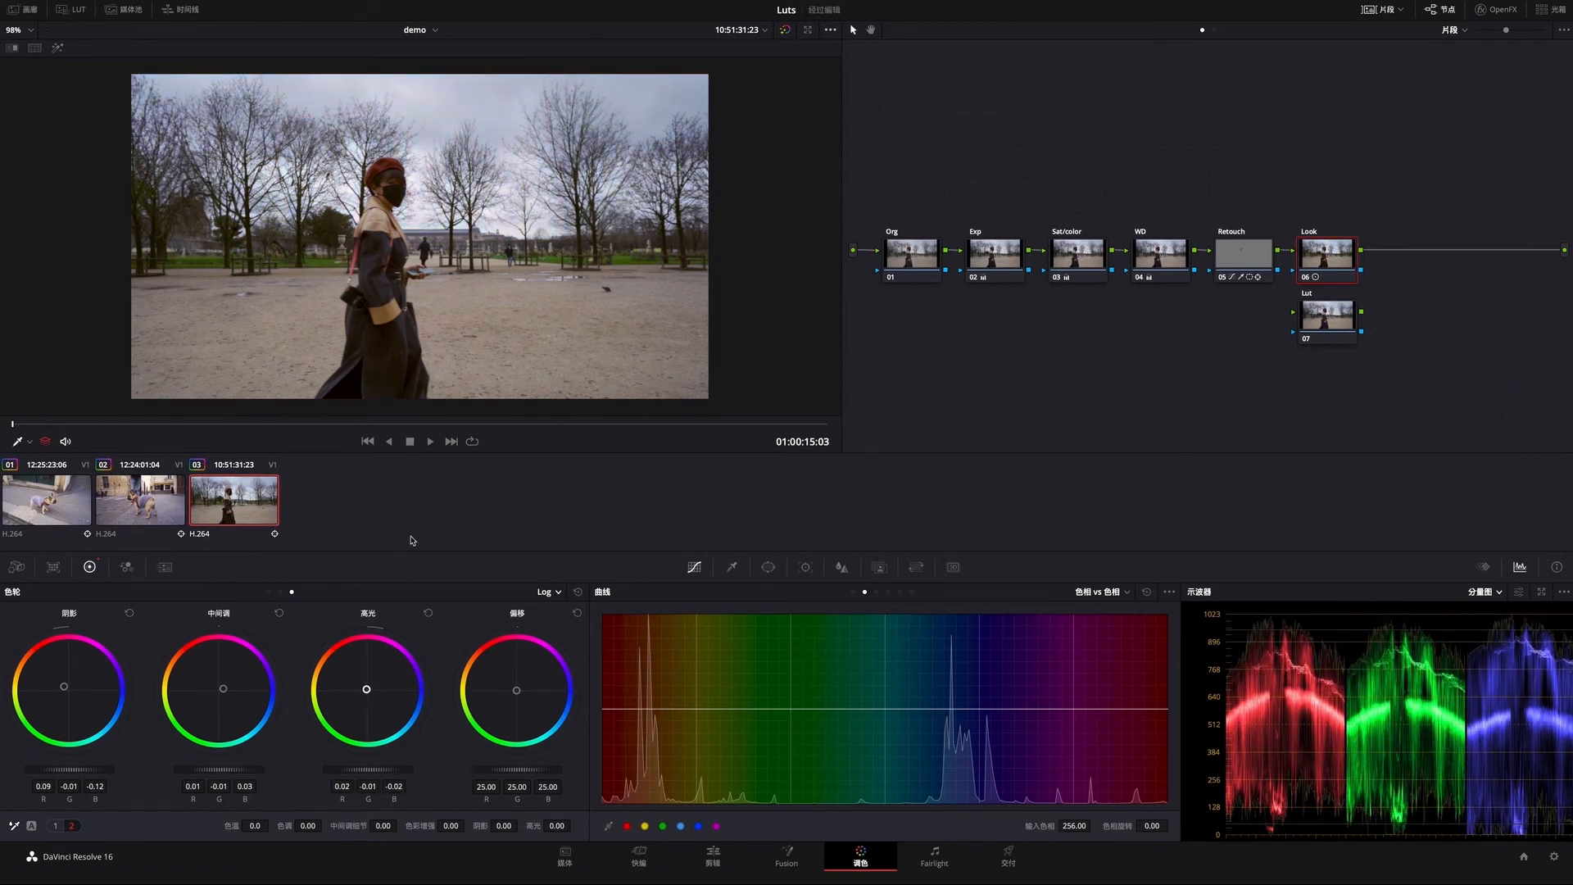
click(1309, 278)
click(1308, 278)
Try a colour tint on the Look node's offset wheel and reset the offset.
scroll(407, 166, up, 2)
scroll(522, 240, down, 3)
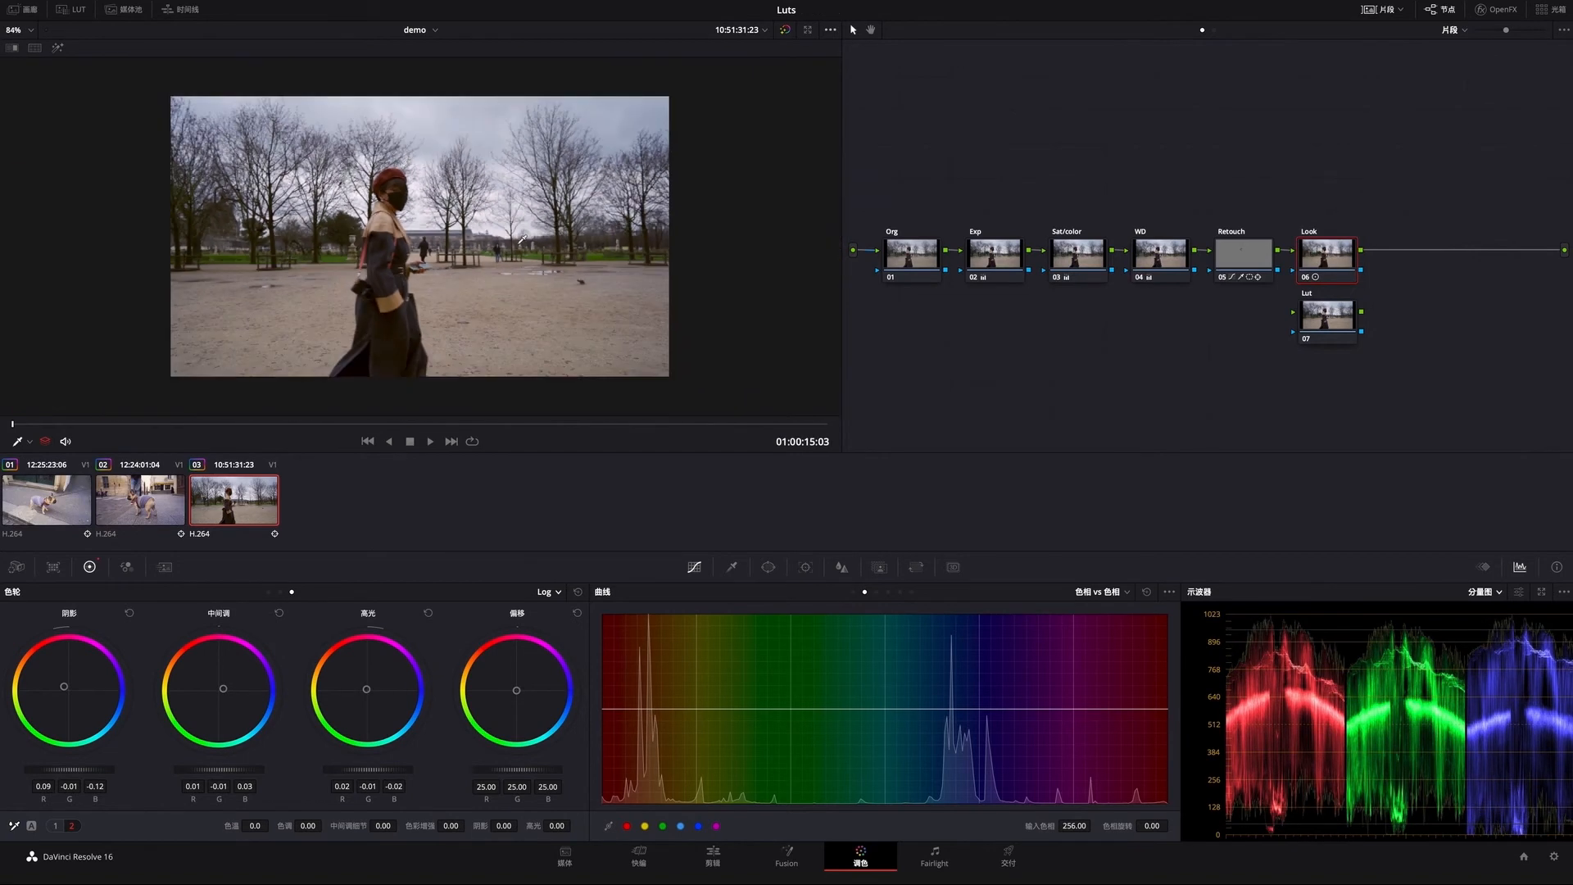
drag(516, 692, 535, 661)
click(576, 613)
Open the Look node's Lum vs Sat curve and add control points across the tonal range.
click(912, 592)
click(901, 593)
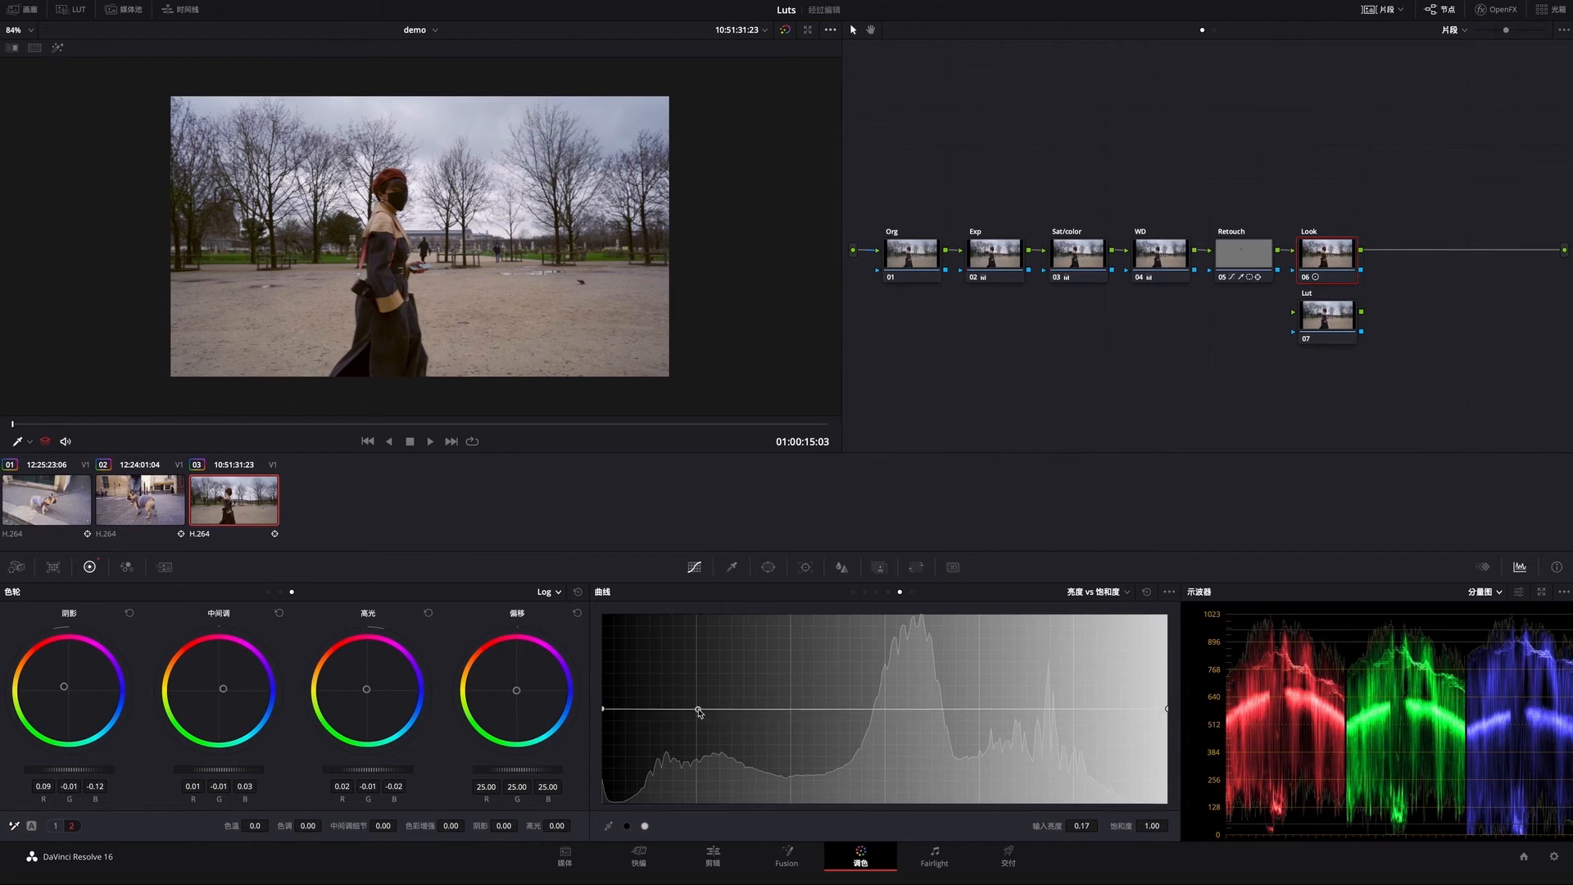
click(792, 709)
click(886, 711)
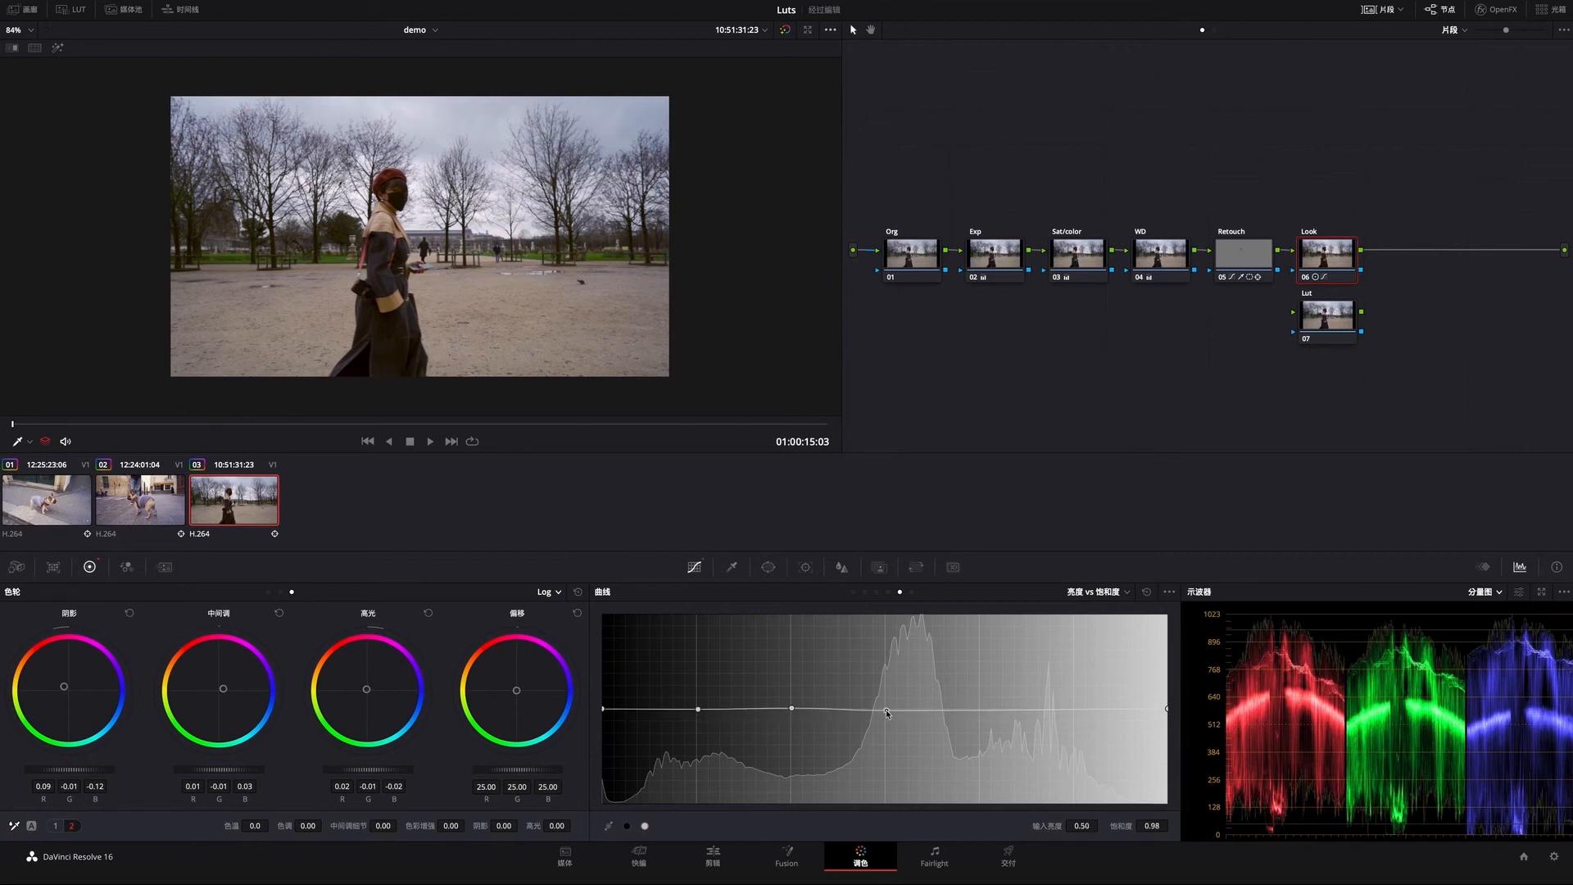
click(980, 710)
Dip the Lum vs Sat curve slightly in the lower midtones, raise its brightest end, and anchor it at luminance 0.76, saturation 1.01.
mouse_move(697, 709)
mouse_down()
mouse_move(693, 796)
mouse_move(695, 712)
mouse_up()
mouse_move(792, 711)
mouse_down()
mouse_move(796, 621)
mouse_move(799, 719)
mouse_up()
drag(1167, 709, 1134, 590)
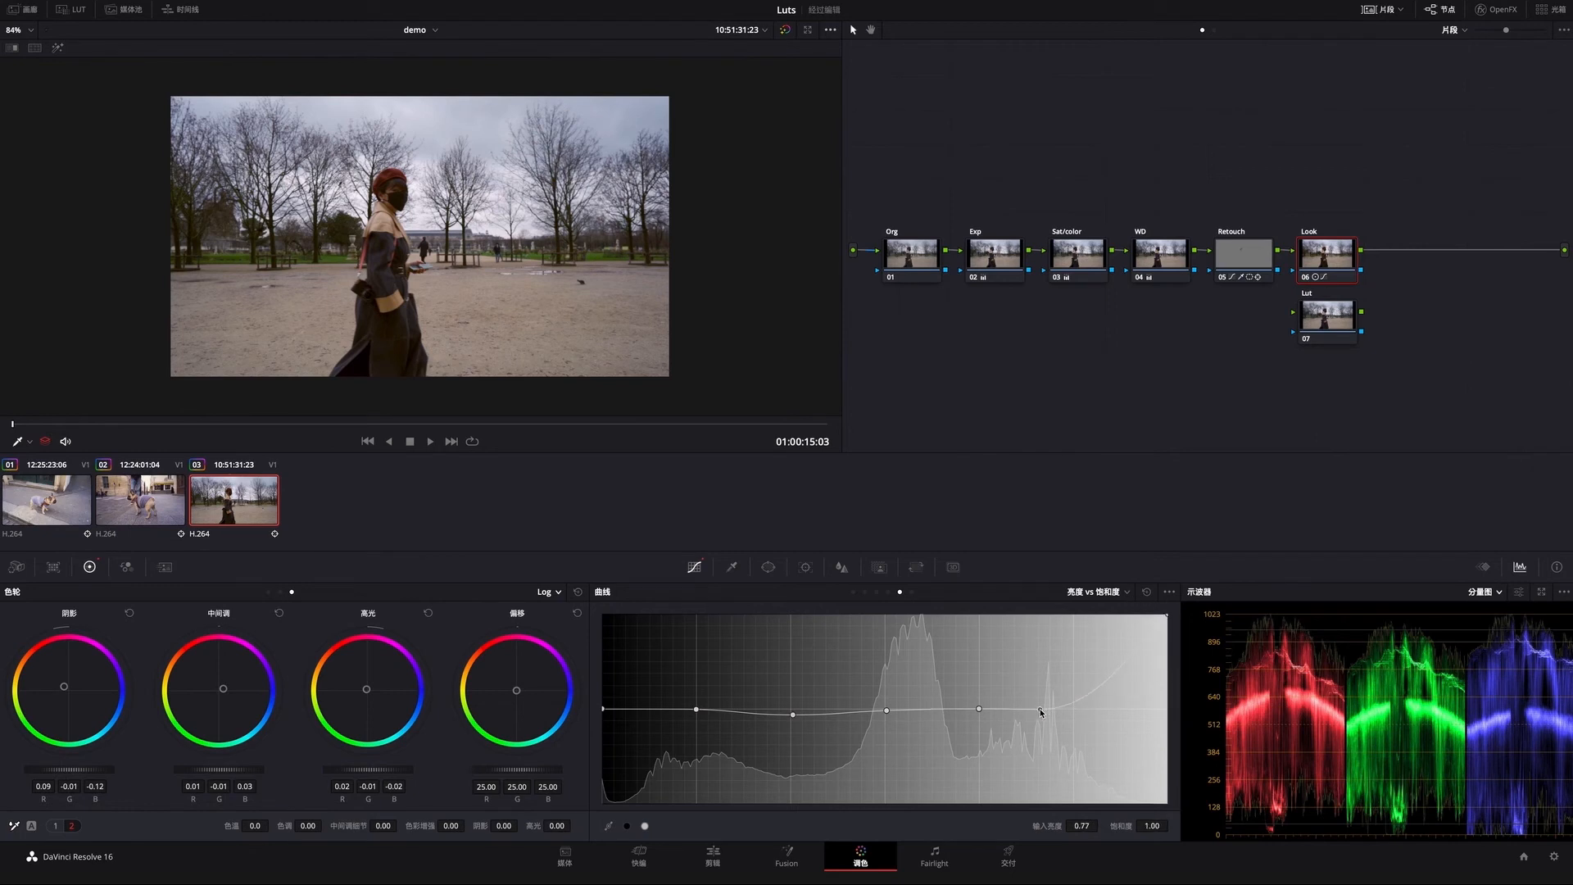
scroll(612, 169, up, 3)
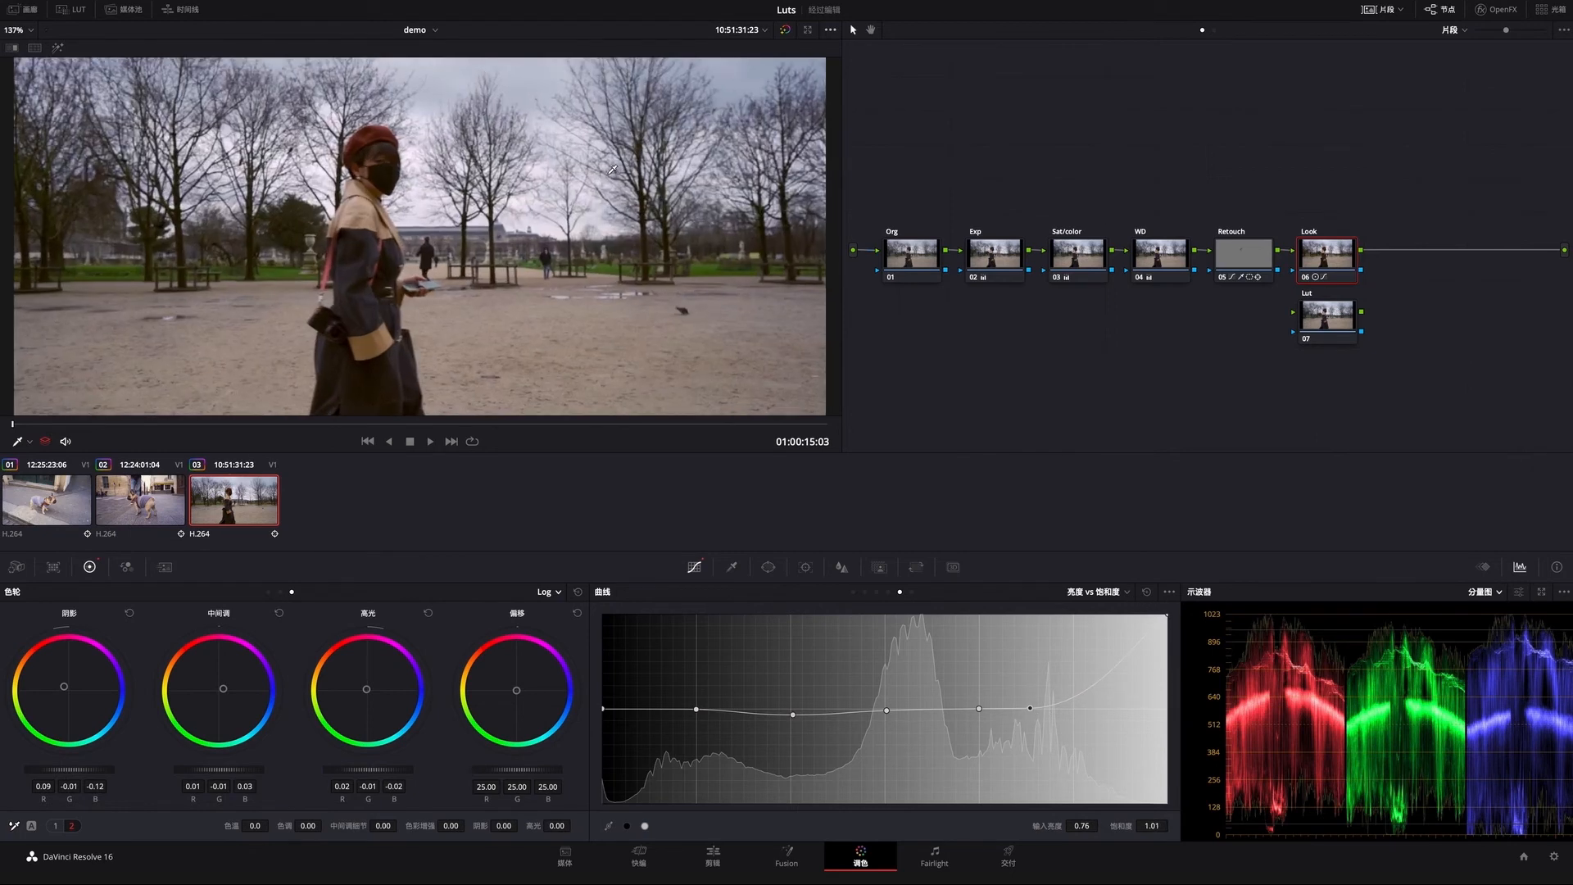
scroll(512, 199, down, 3)
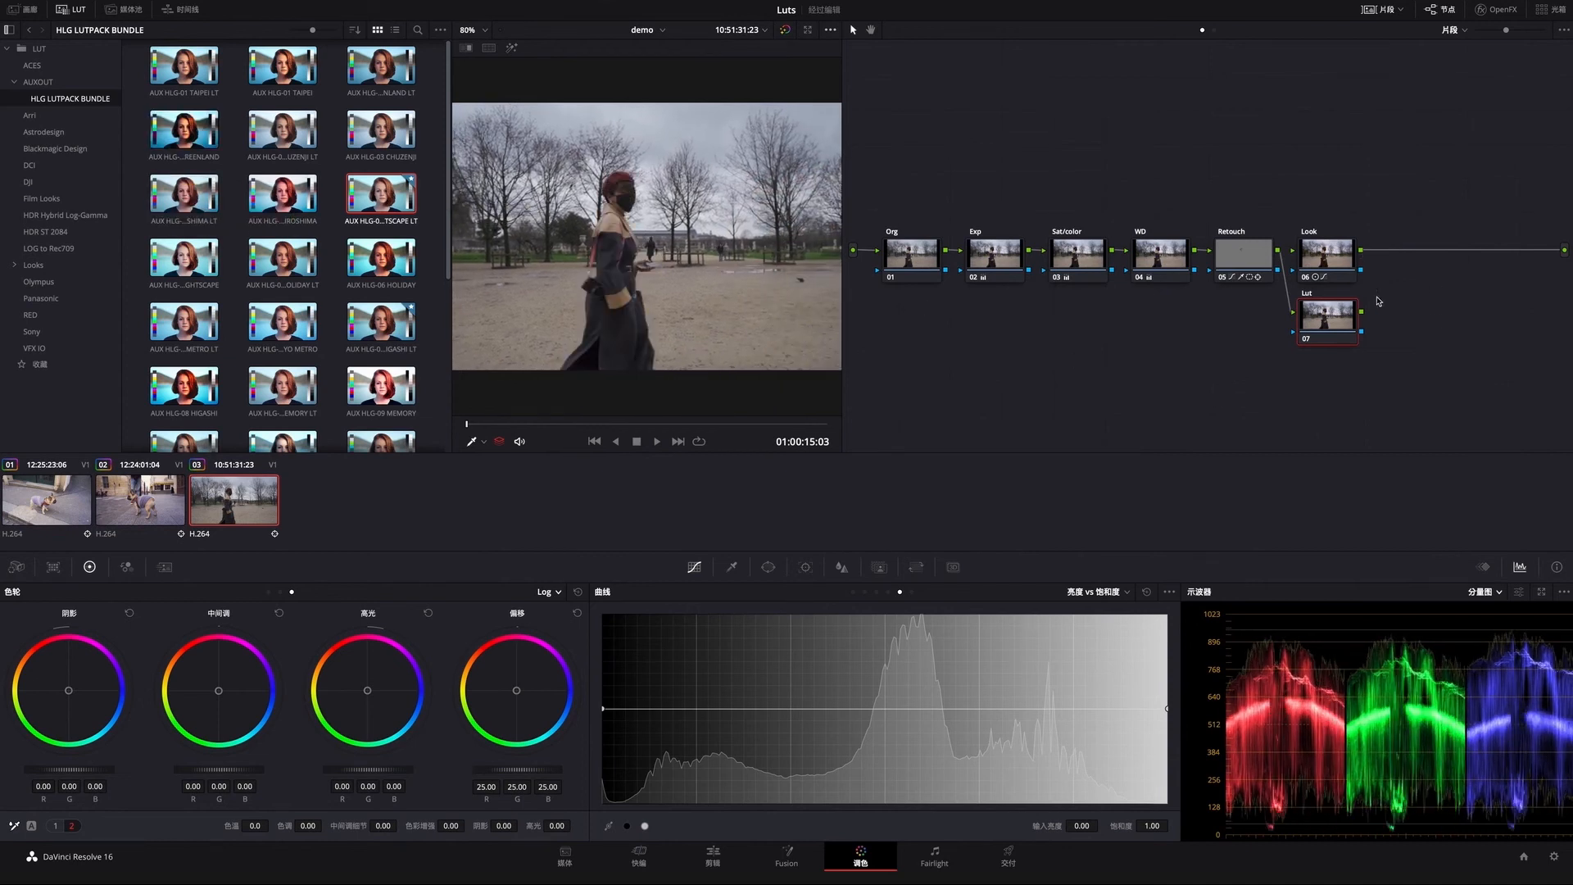
Route the Lut node to the final output and apply the AUX HLG-05 NIGHTSCAPE LT LUT to it.
drag(1362, 313, 1563, 249)
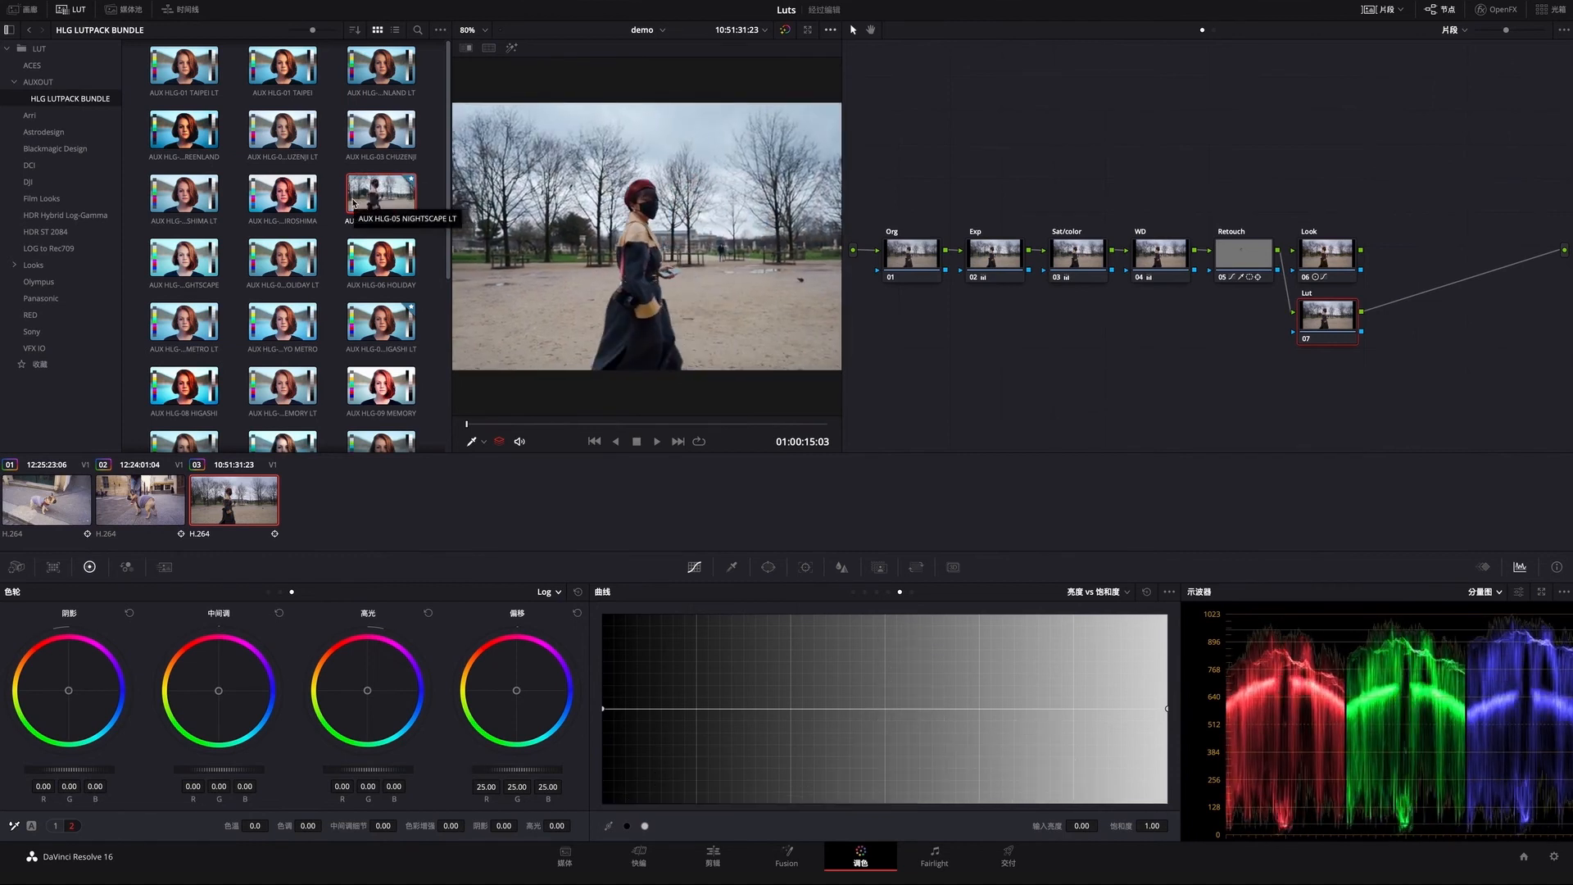
double_click(354, 203)
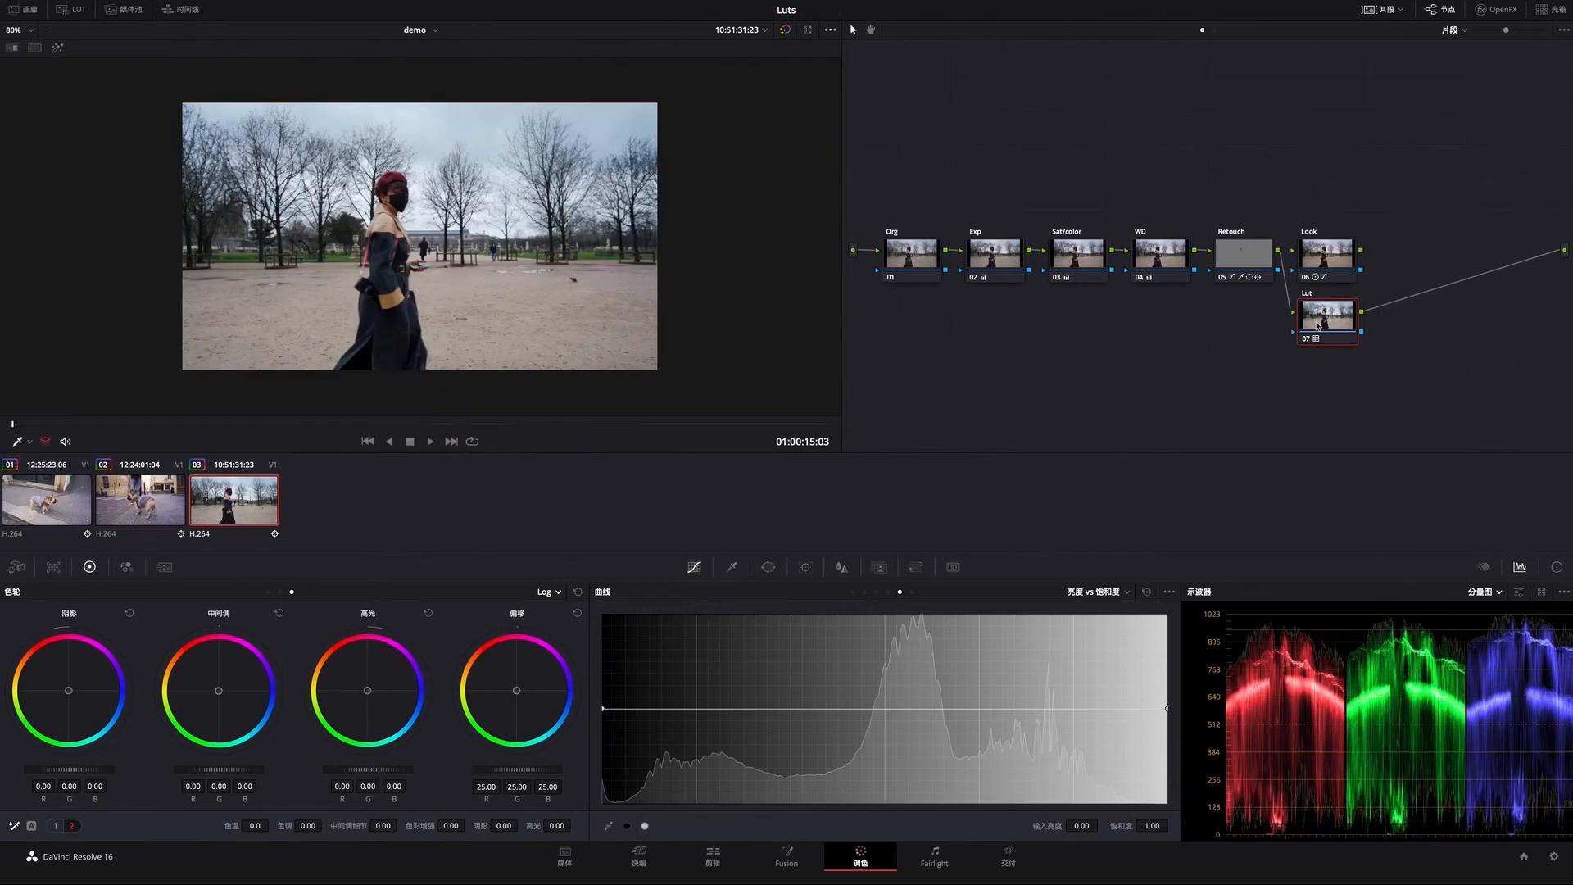
Reduce the Lut node's key output gain to 0.489, comparing the image with the node off and on.
click(879, 567)
click(1307, 339)
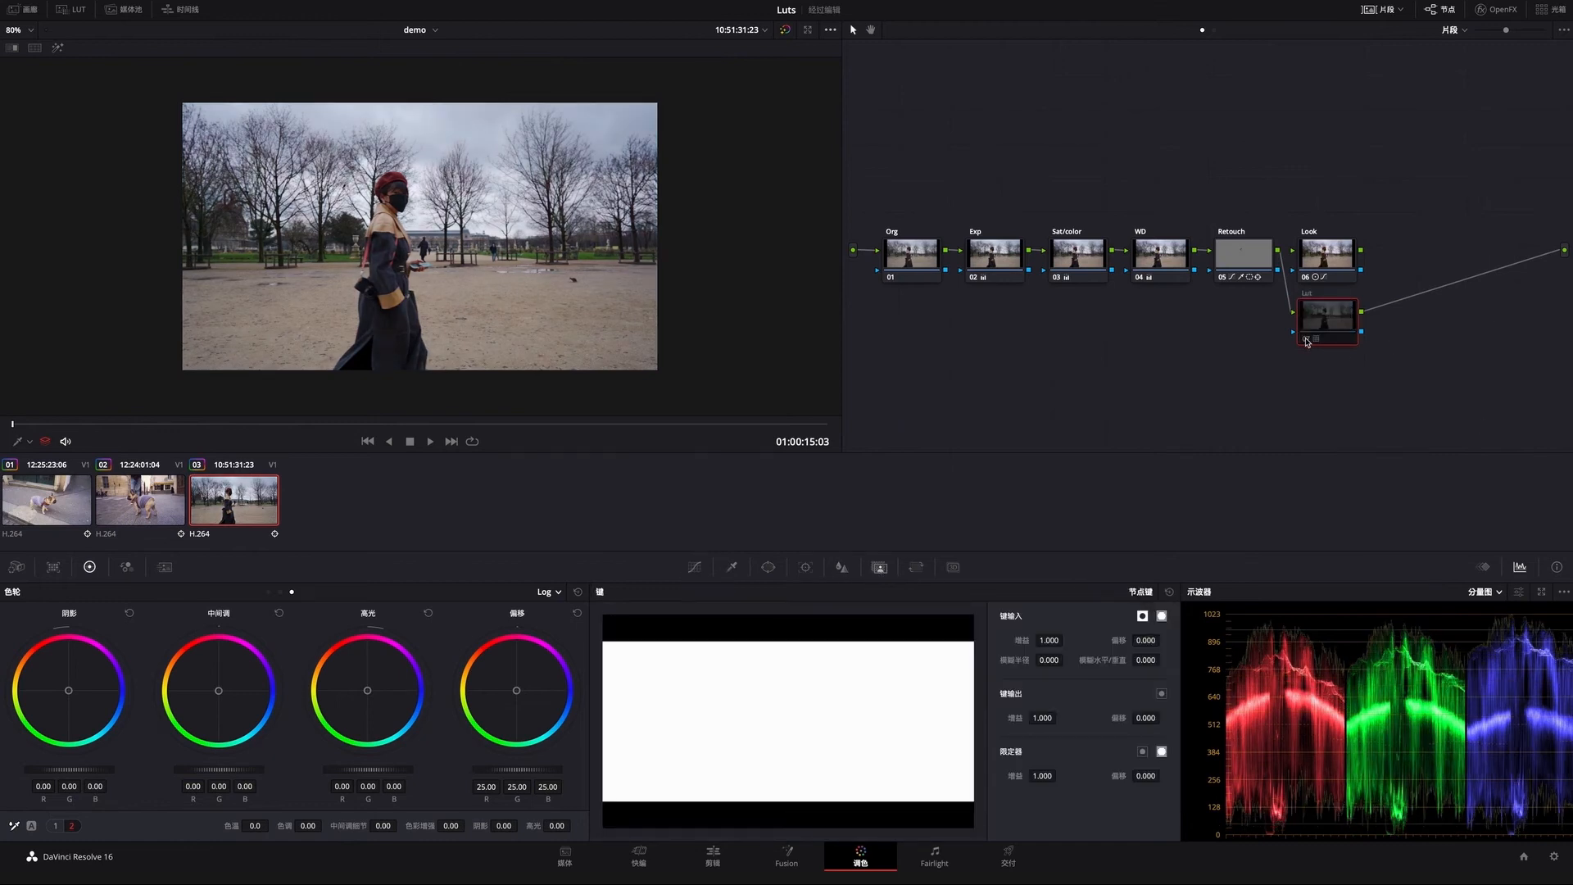
click(1307, 339)
click(1307, 339)
click(1307, 339)
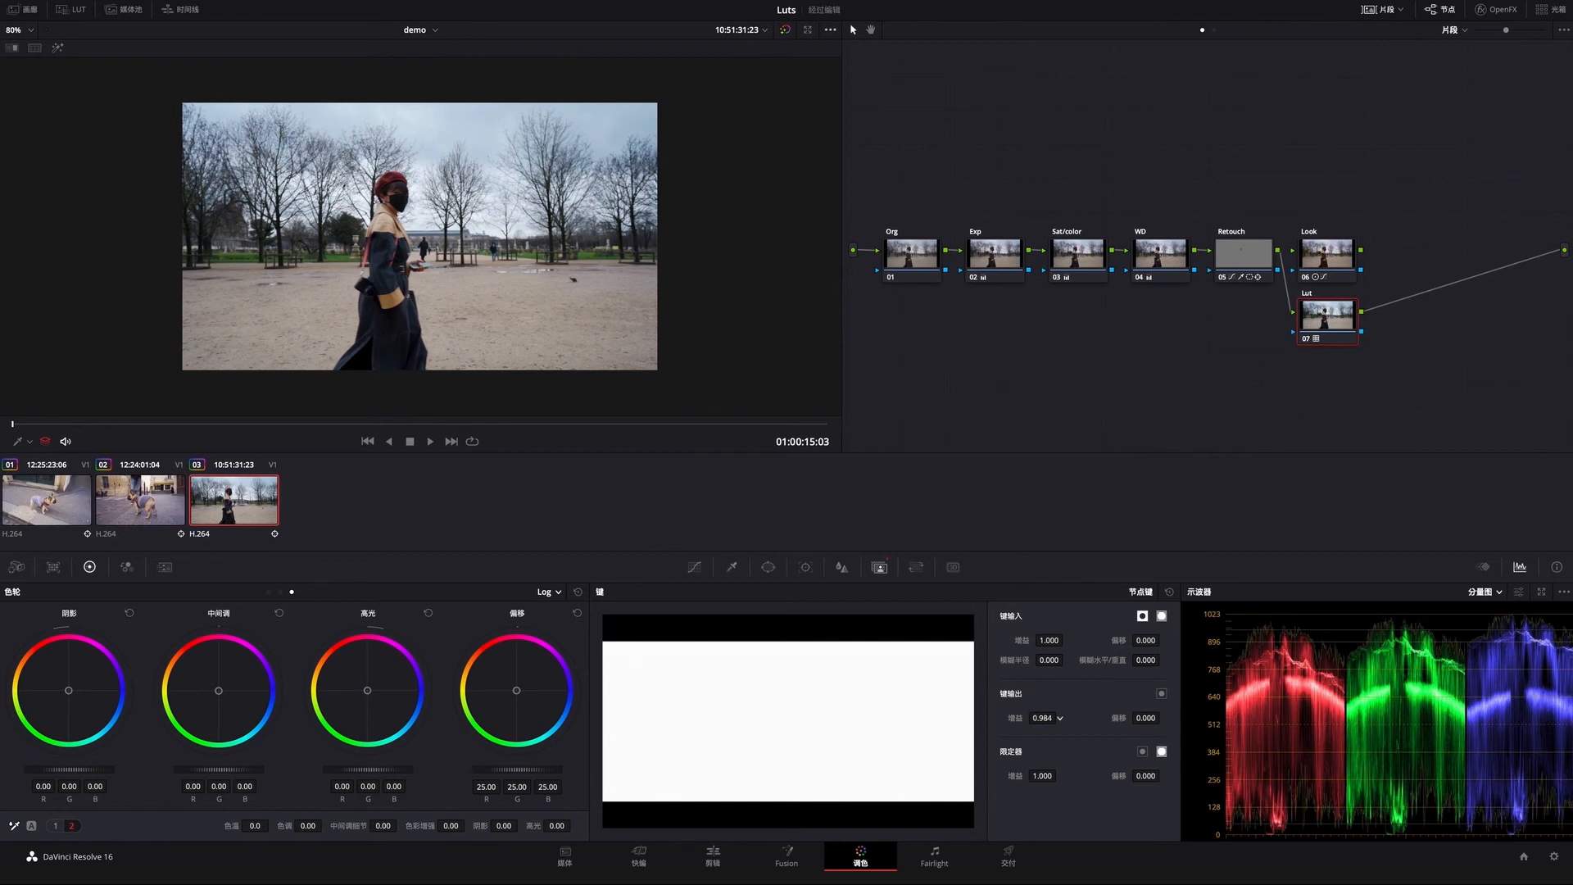
mouse_move(1043, 718)
mouse_down()
mouse_move(899, 718)
mouse_move(1043, 717)
mouse_up()
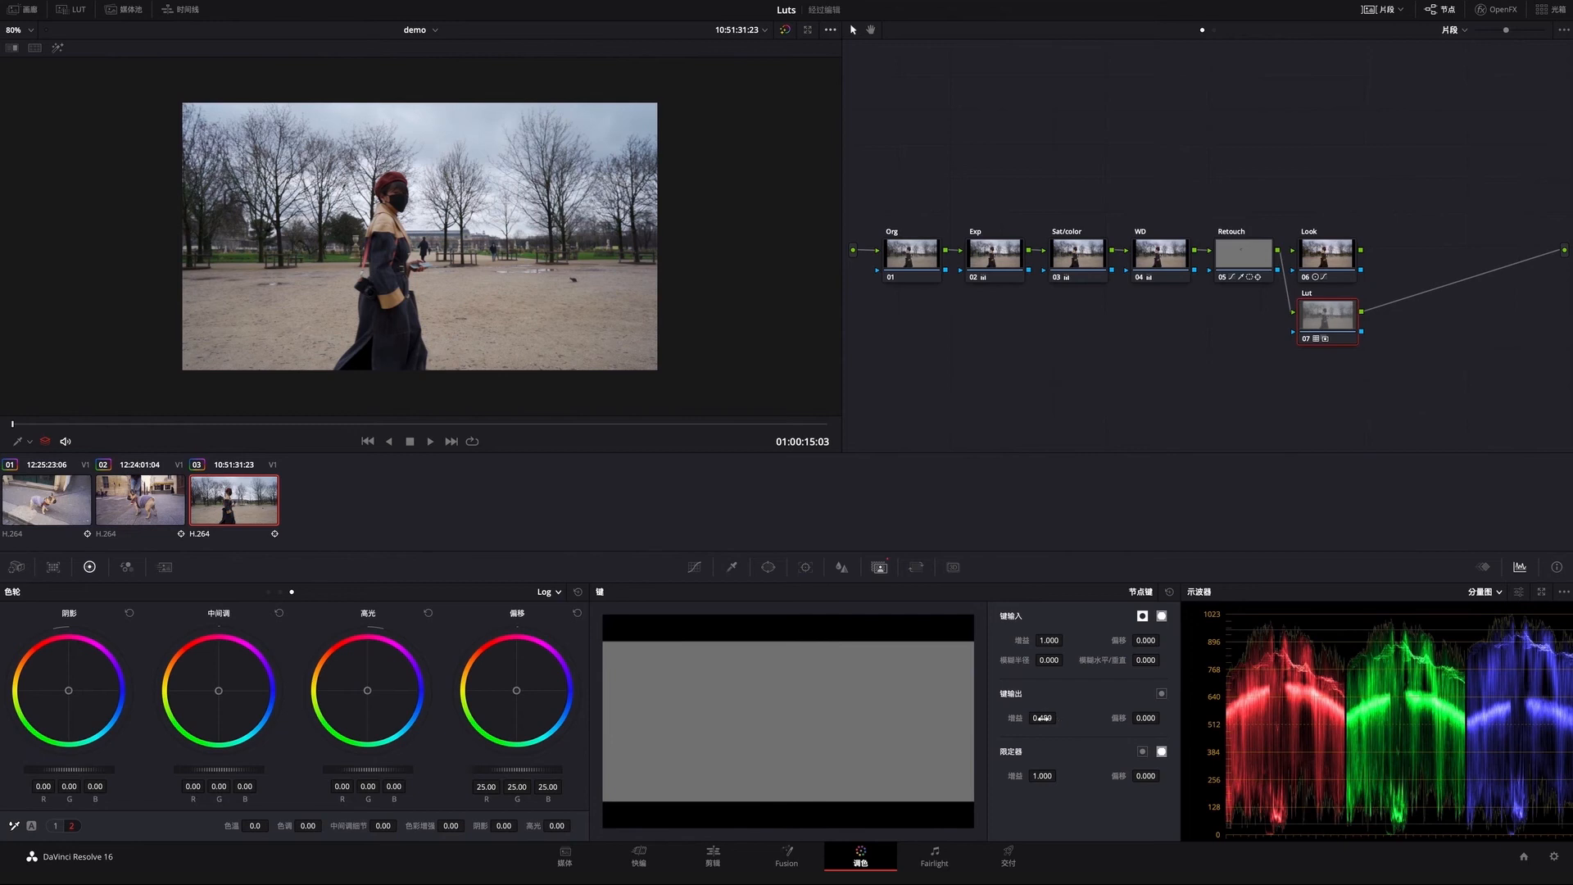
click(1309, 343)
click(1308, 343)
click(1308, 342)
Reroute the chain through the Look node instead of Lut and compare the image with Look off and on.
mouse_move(1294, 314)
mouse_down()
mouse_move(1293, 250)
mouse_move(1564, 250)
mouse_up()
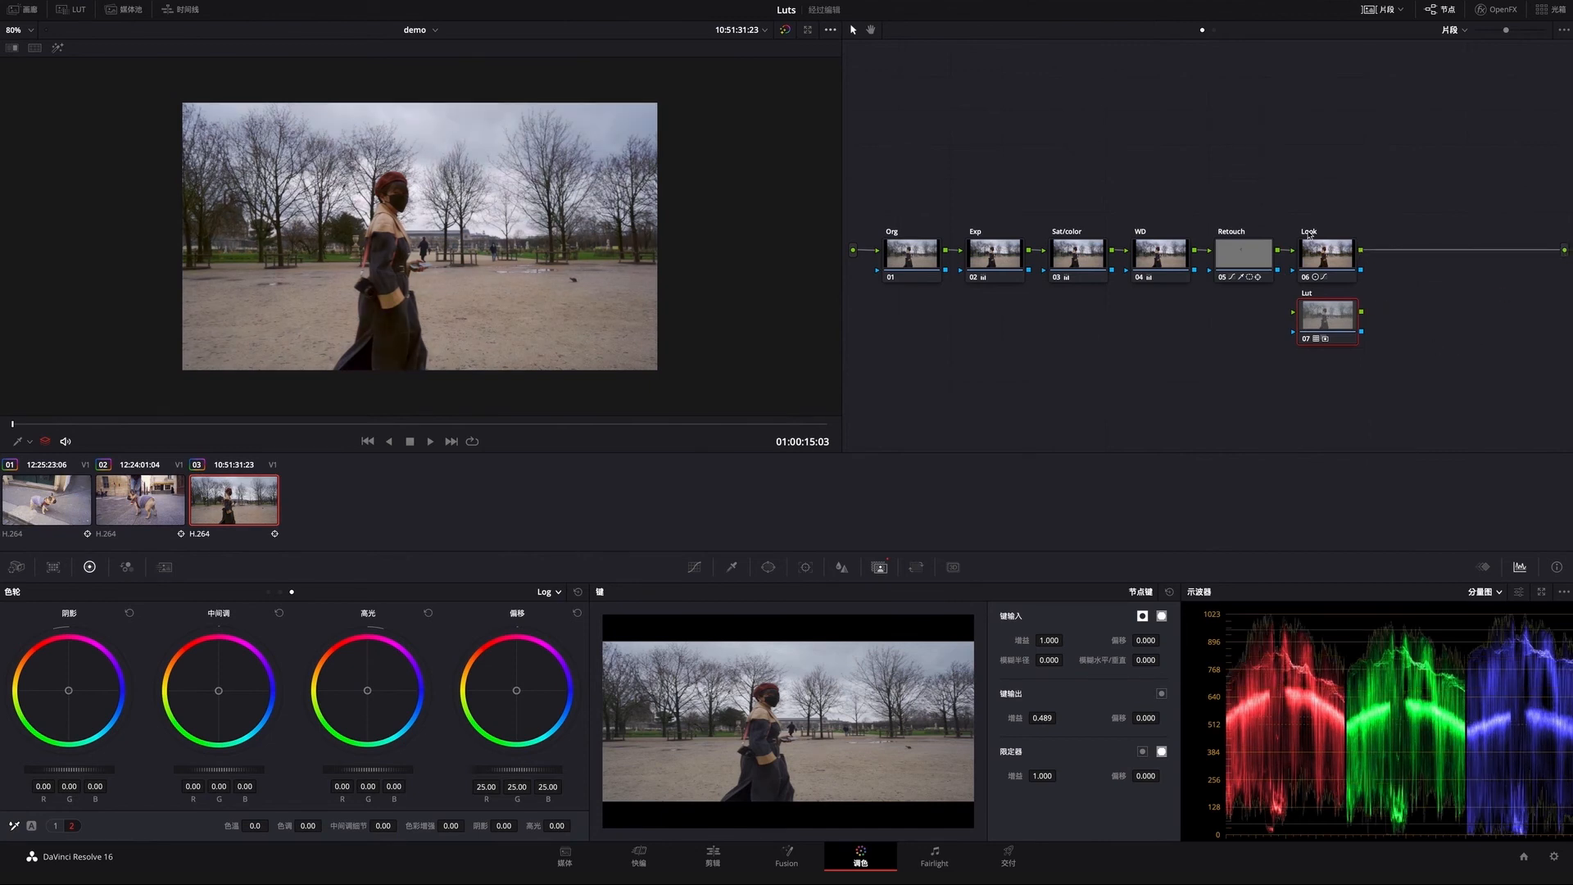
click(1305, 279)
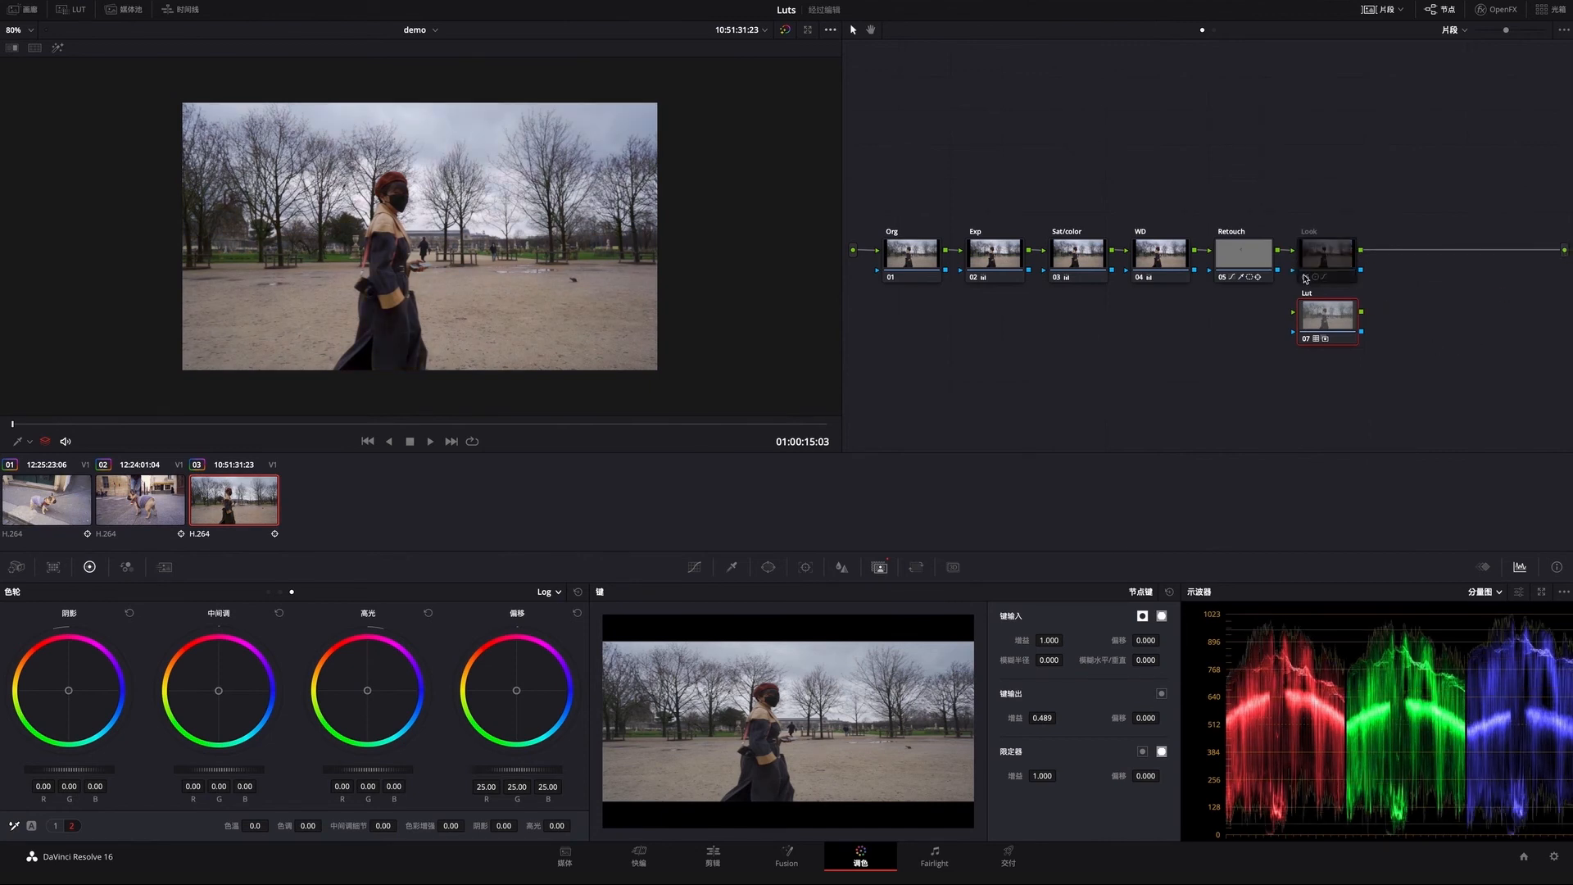
click(1306, 279)
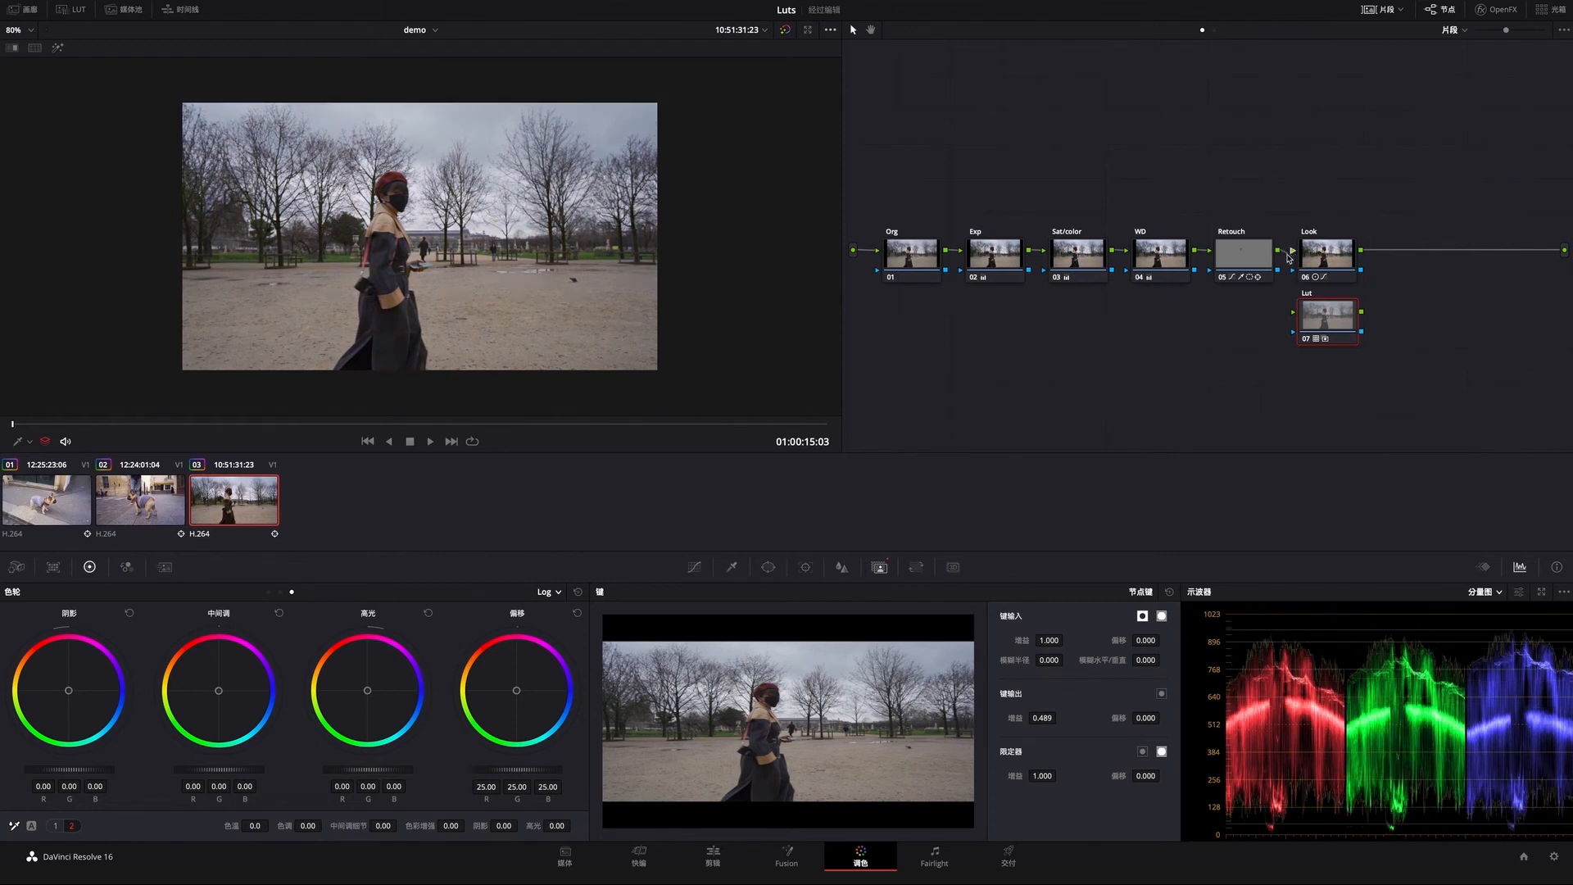
mouse_move(1278, 249)
mouse_down()
mouse_move(1295, 320)
mouse_move(1508, 307)
mouse_move(1564, 249)
mouse_up()
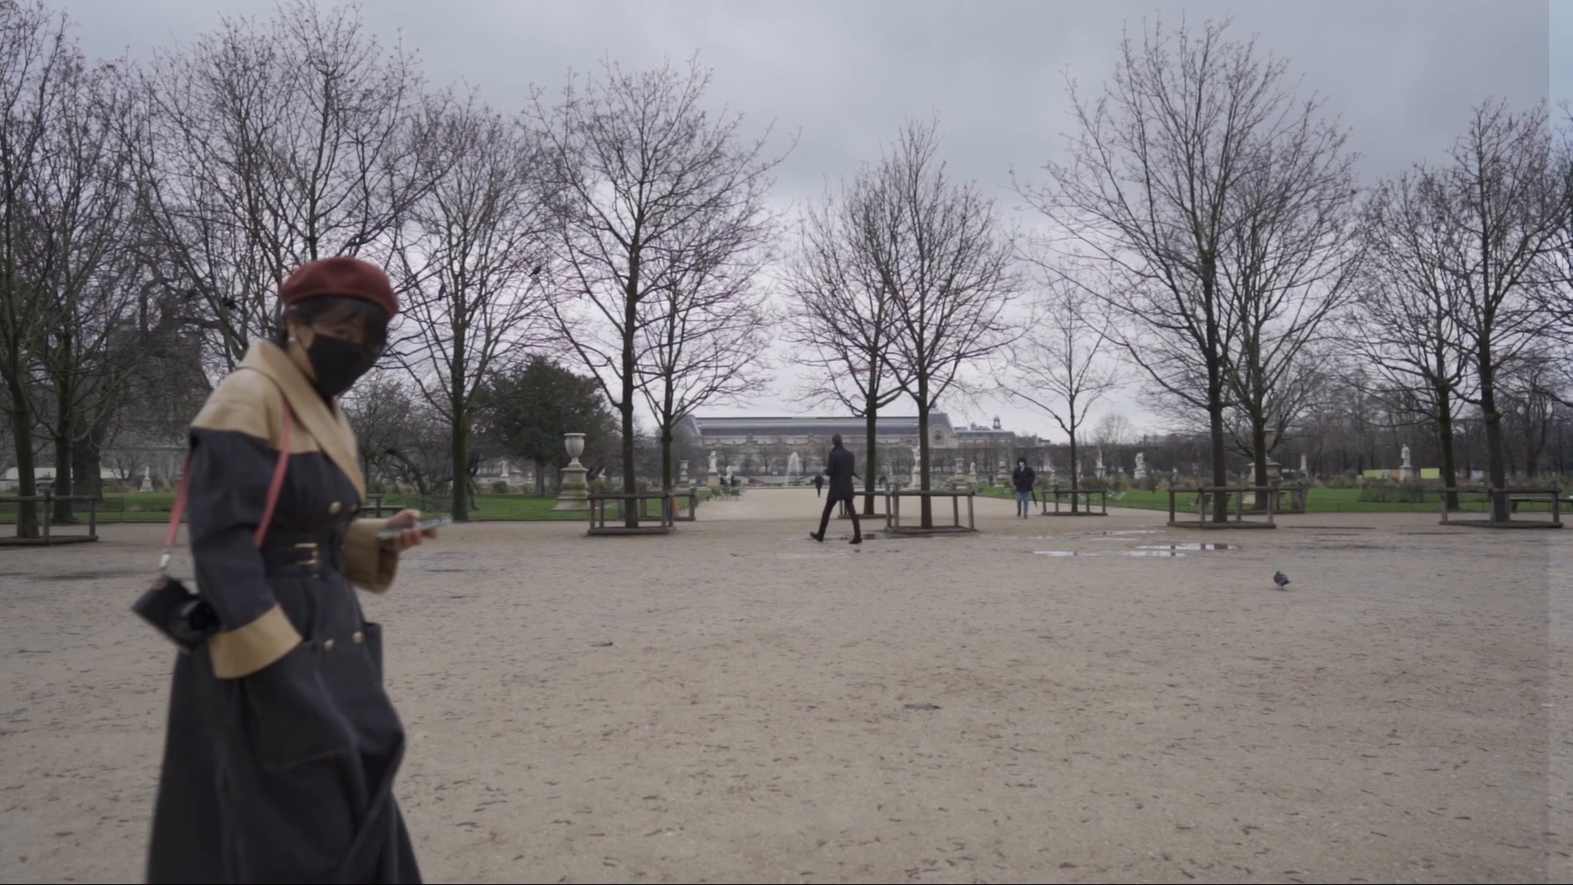